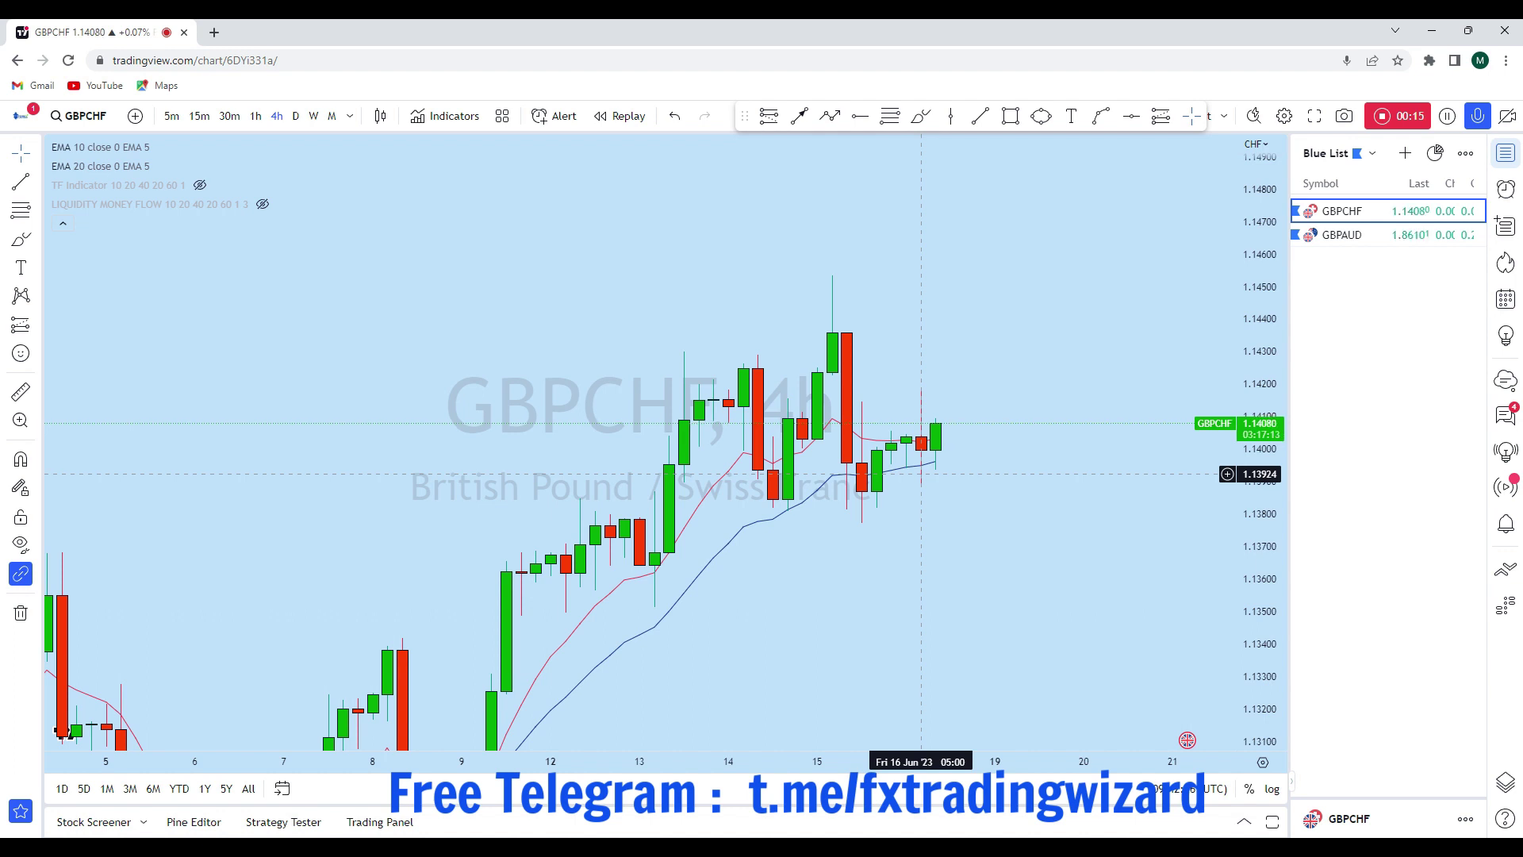
# - Show the GBPAUD pair on the monthly timeframe and compress the price scale to frame the candles since 2019
pyautogui.click(1370, 247)
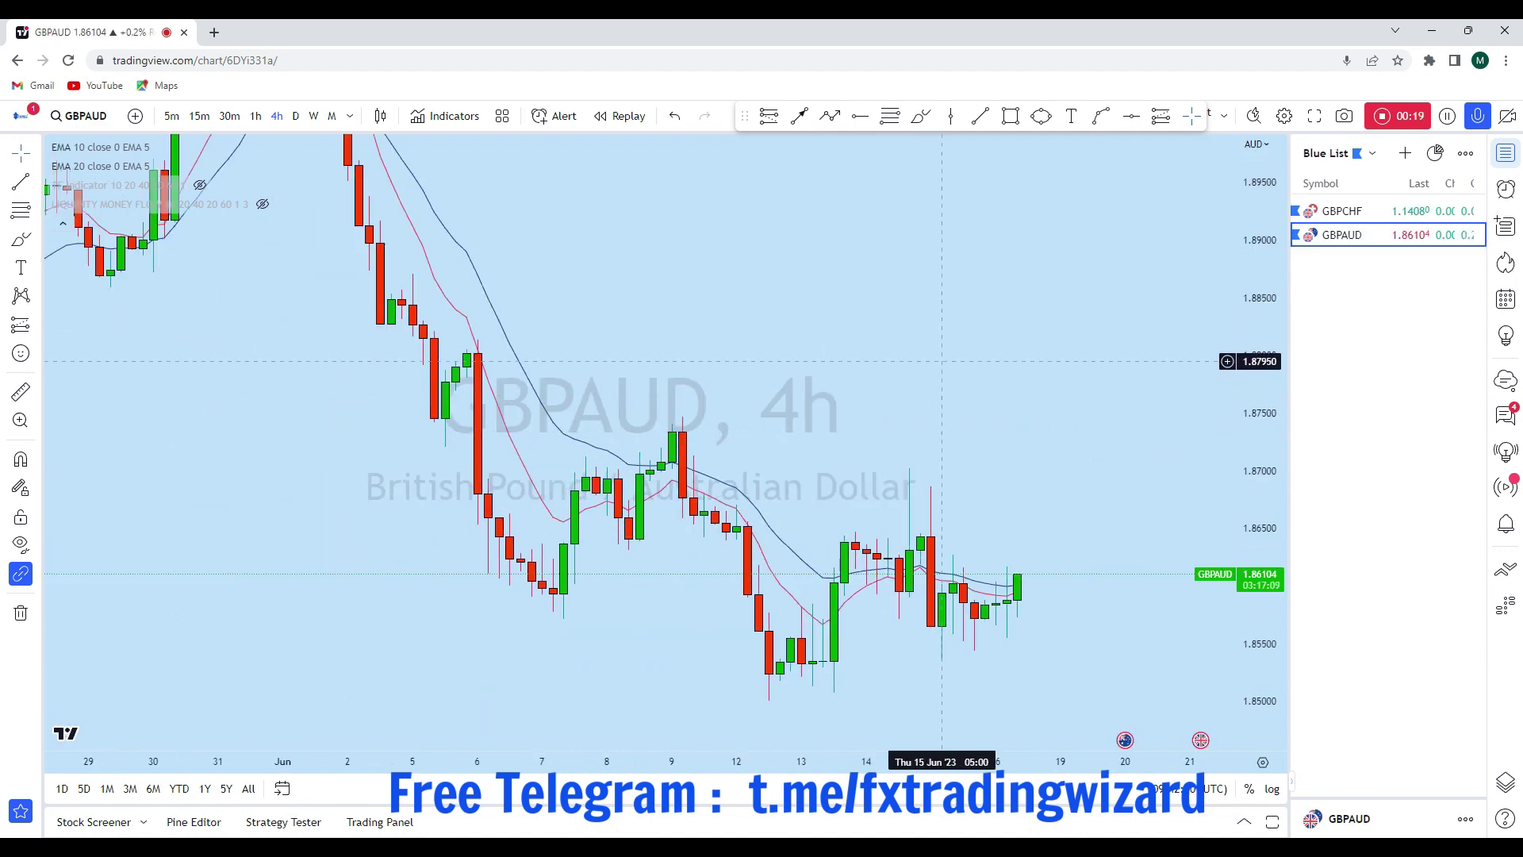
pyautogui.click(332, 116)
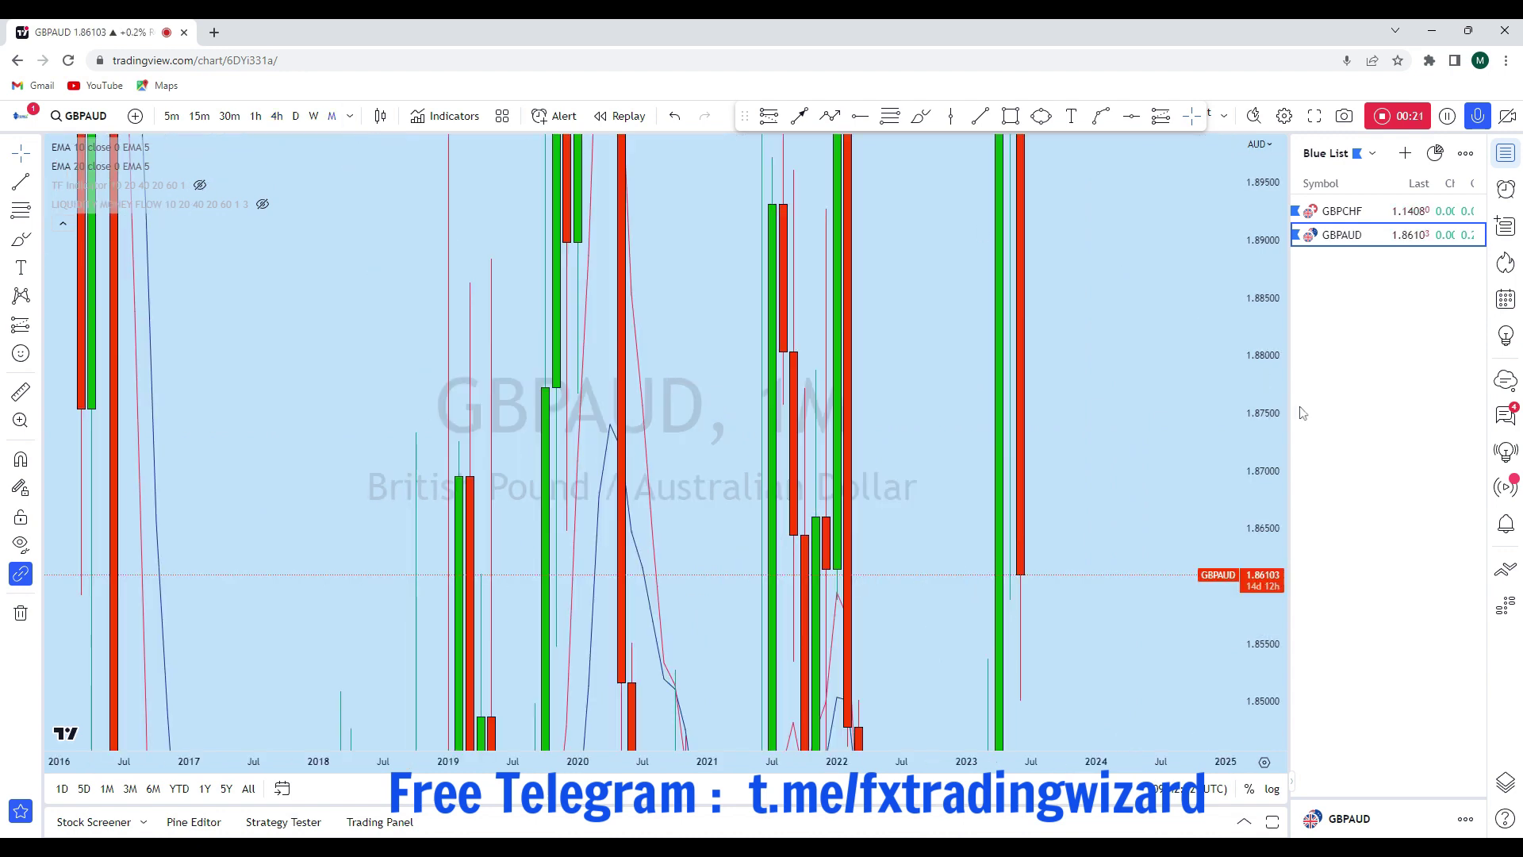
pyautogui.moveTo(1257, 362); pyautogui.dragTo(1257, 690)
pyautogui.scroll(3, 1206, 575)
pyautogui.moveTo(1263, 427); pyautogui.dragTo(1260, 666)
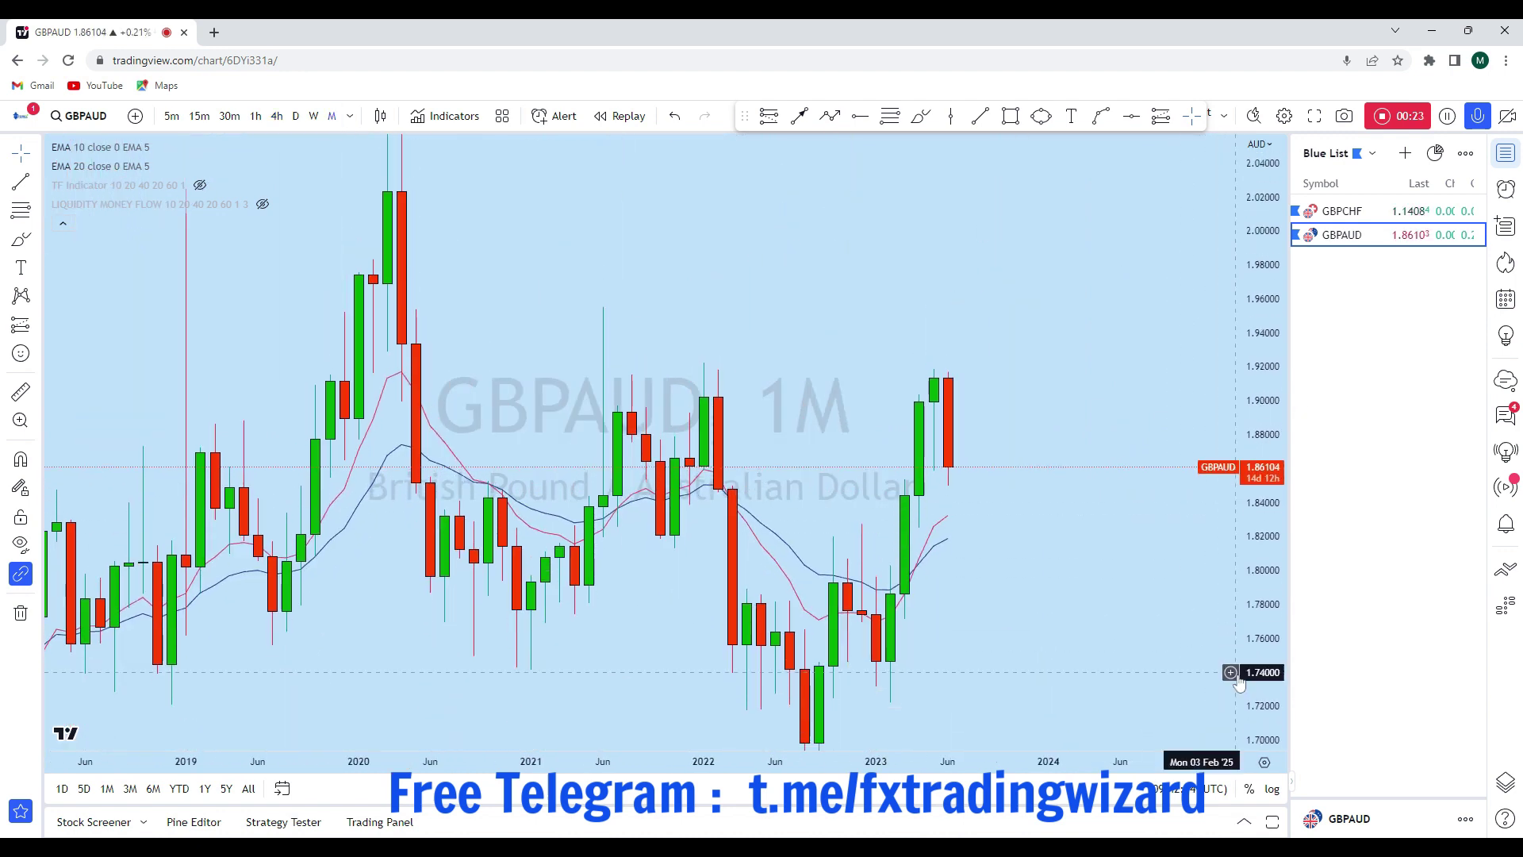
pyautogui.scroll(2, 1142, 651)
pyautogui.scroll(-2, 1097, 521)
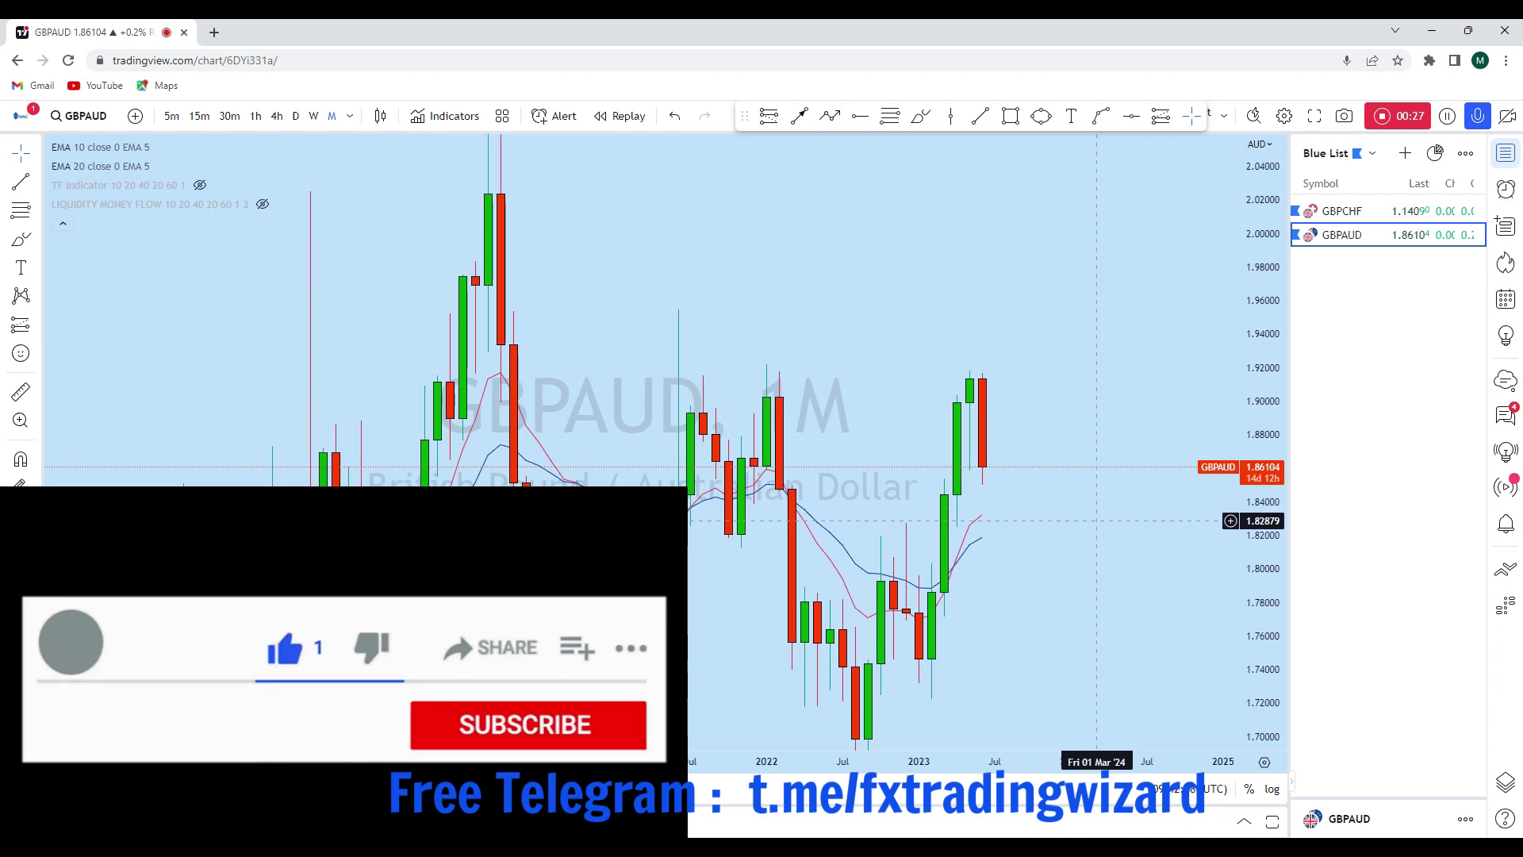
pyautogui.scroll(2, 1071, 548)
pyautogui.moveTo(1058, 560); pyautogui.dragTo(1094, 442)
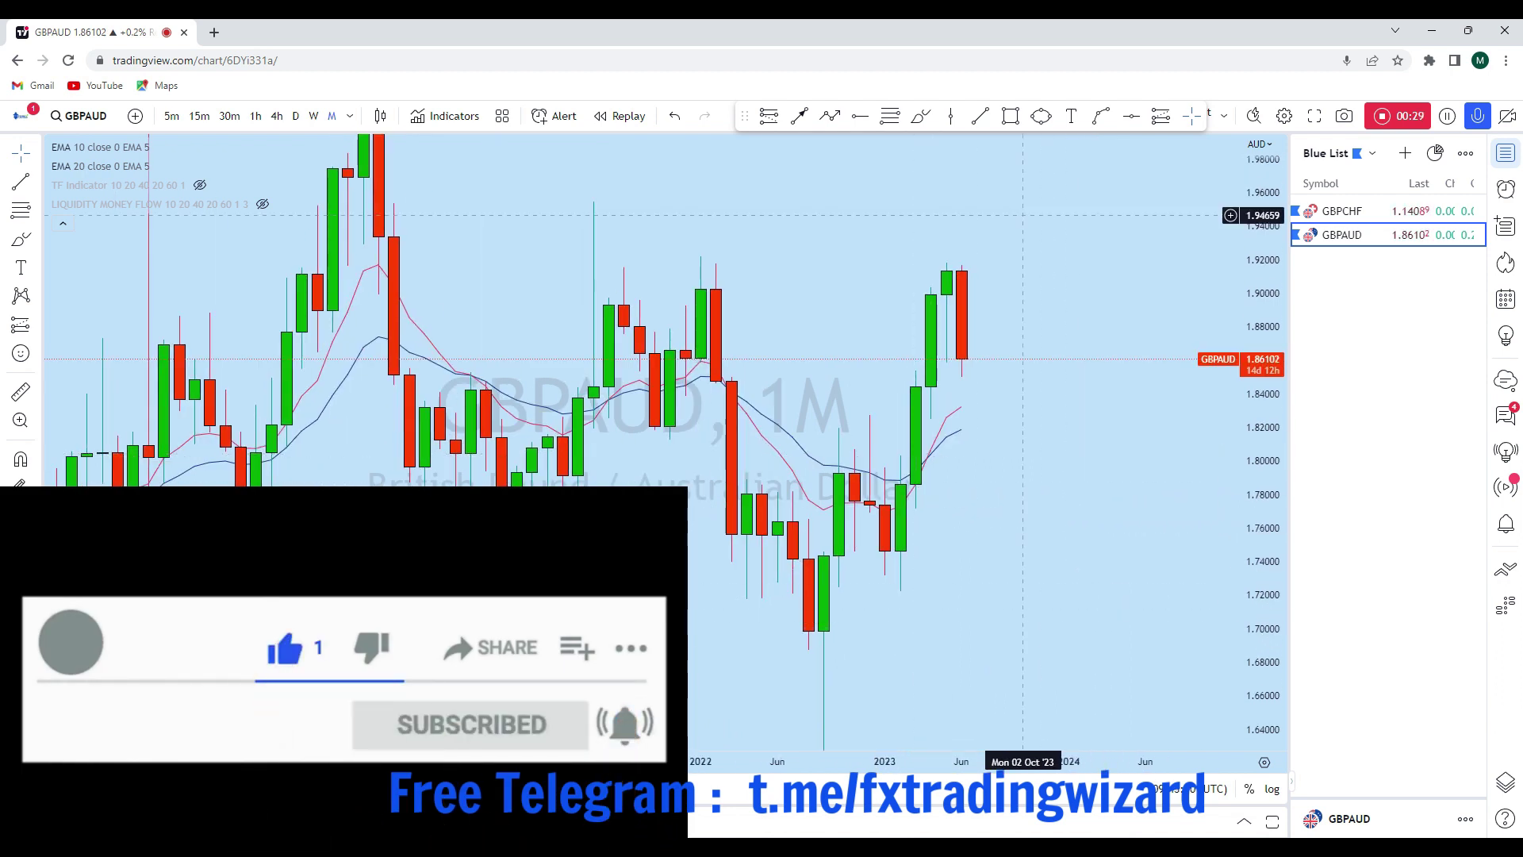
# - Brush freehand marks over the 2023 rally and the June 2023 monthly candle, and undo them
pyautogui.click(919, 119)
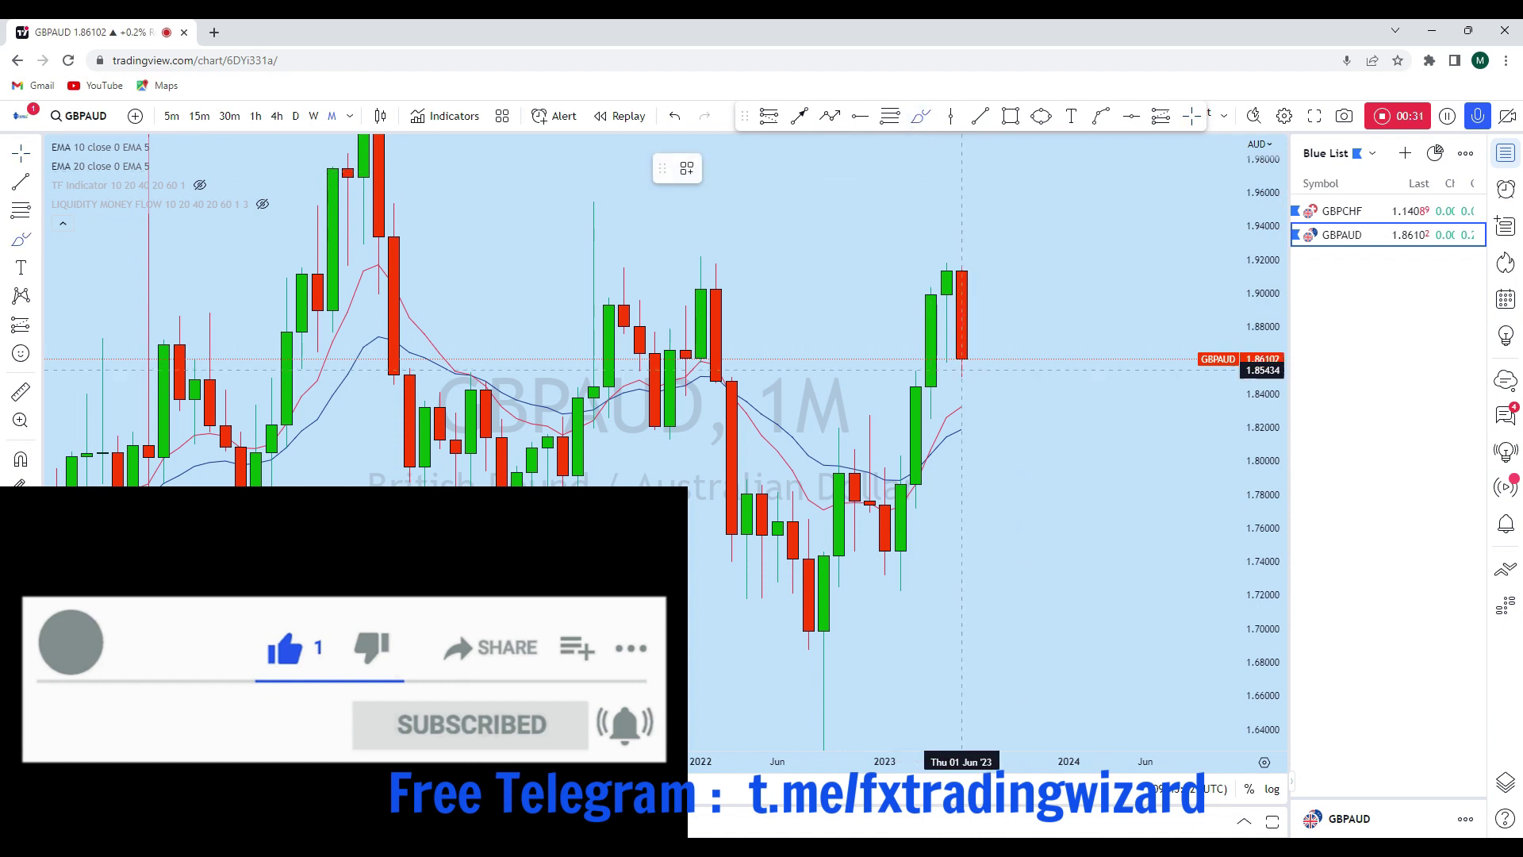
pyautogui.moveTo(928, 576)
pyautogui.mouseDown()
pyautogui.moveTo(872, 573)
pyautogui.moveTo(930, 582)
pyautogui.moveTo(874, 593)
pyautogui.moveTo(945, 248)
pyautogui.moveTo(962, 290)
pyautogui.mouseUp()
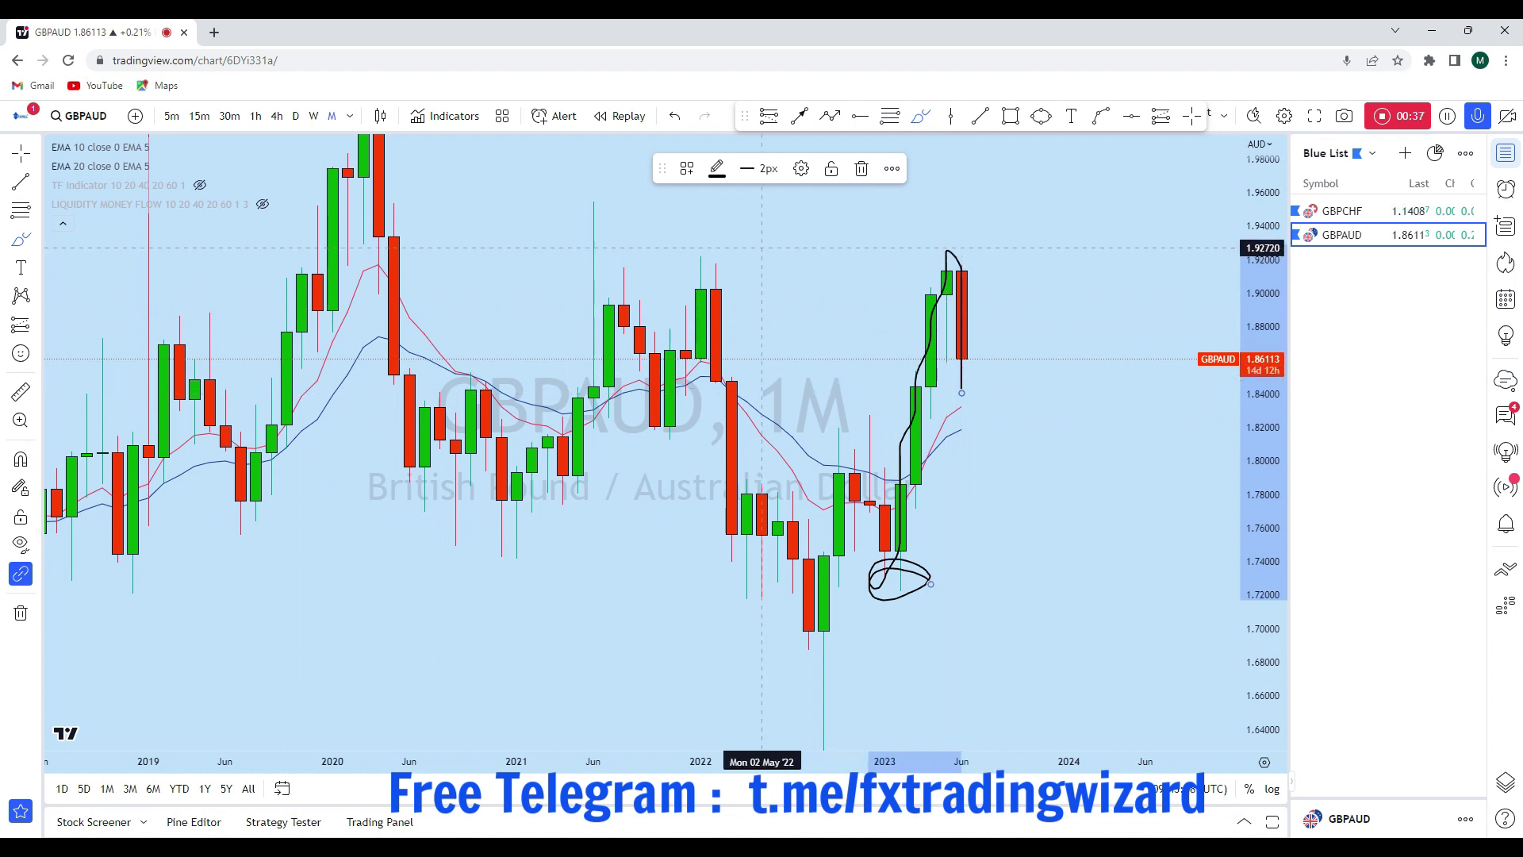
pyautogui.hotkey('ctrl', 'z')
pyautogui.moveTo(963, 268); pyautogui.dragTo(962, 420)
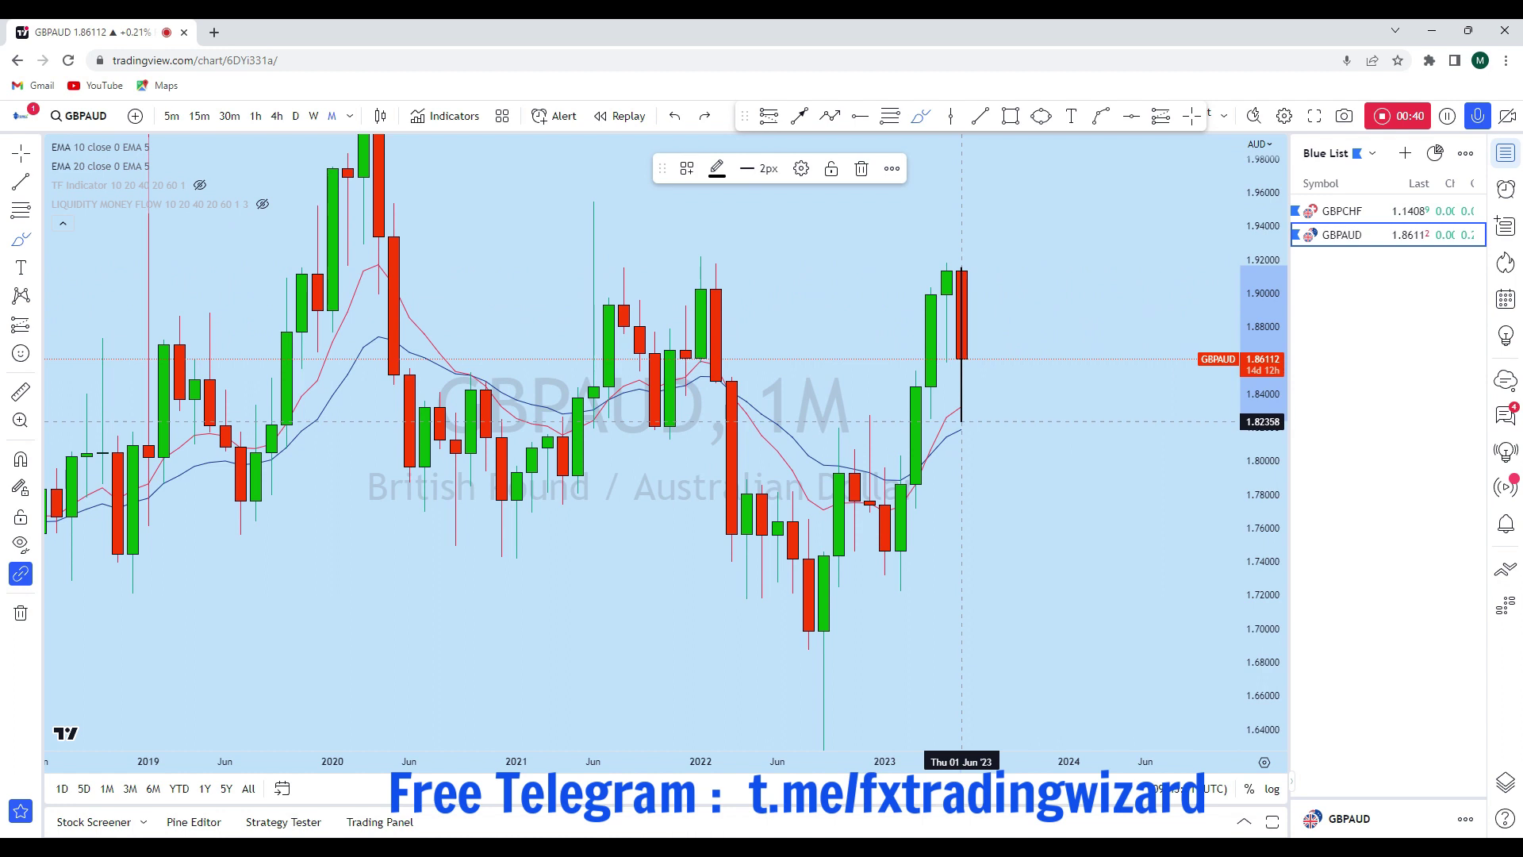
pyautogui.click(679, 118)
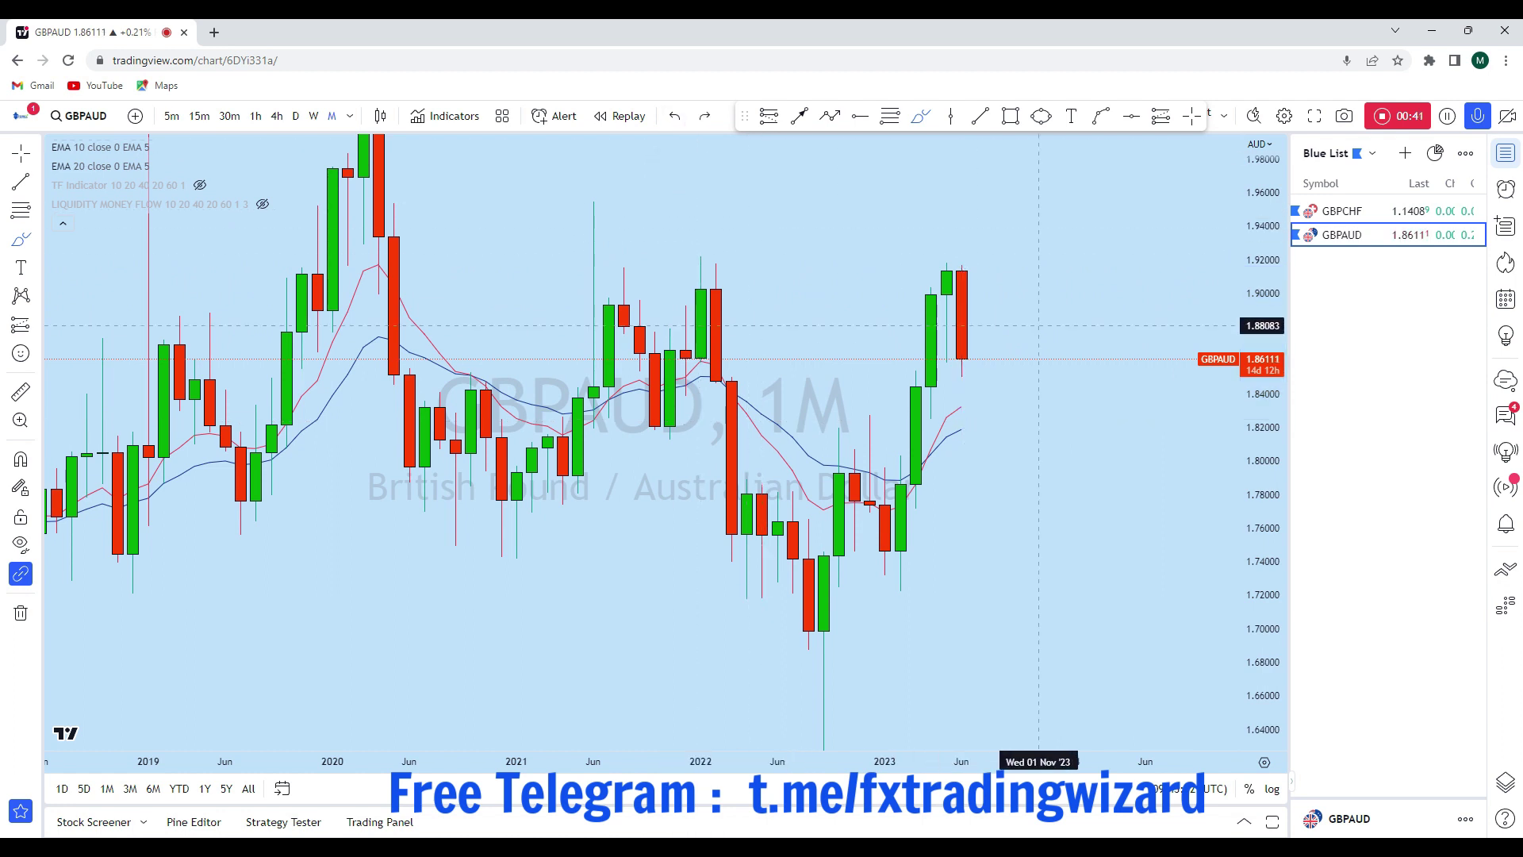
# - Place a horizontal line at about 1.85859, just below the current price on the monthly chart
pyautogui.click(1132, 117)
pyautogui.click(639, 362)
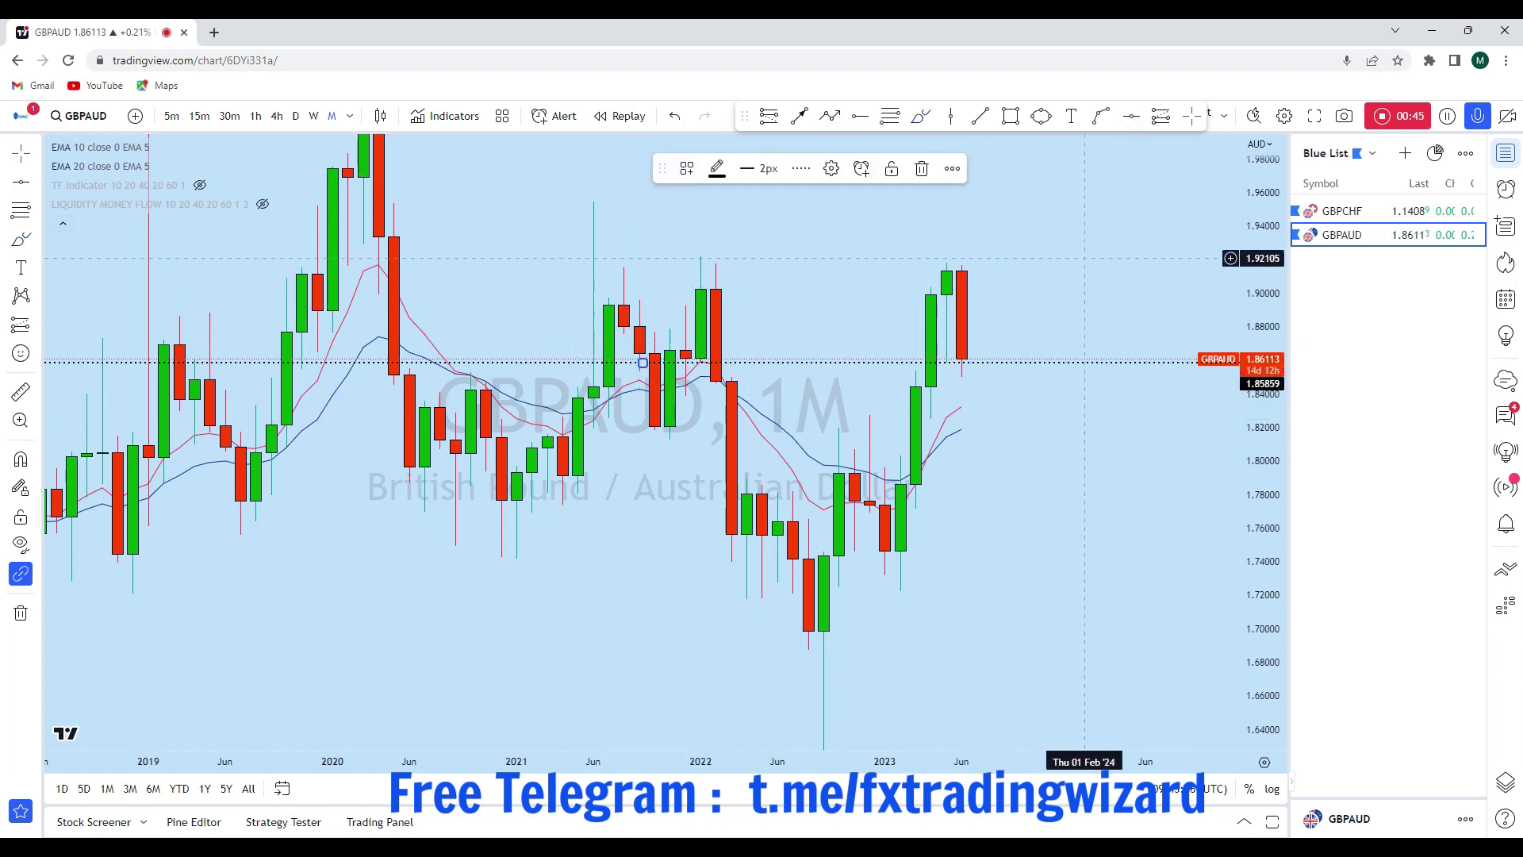
pyautogui.moveTo(1053, 325); pyautogui.dragTo(1056, 401)
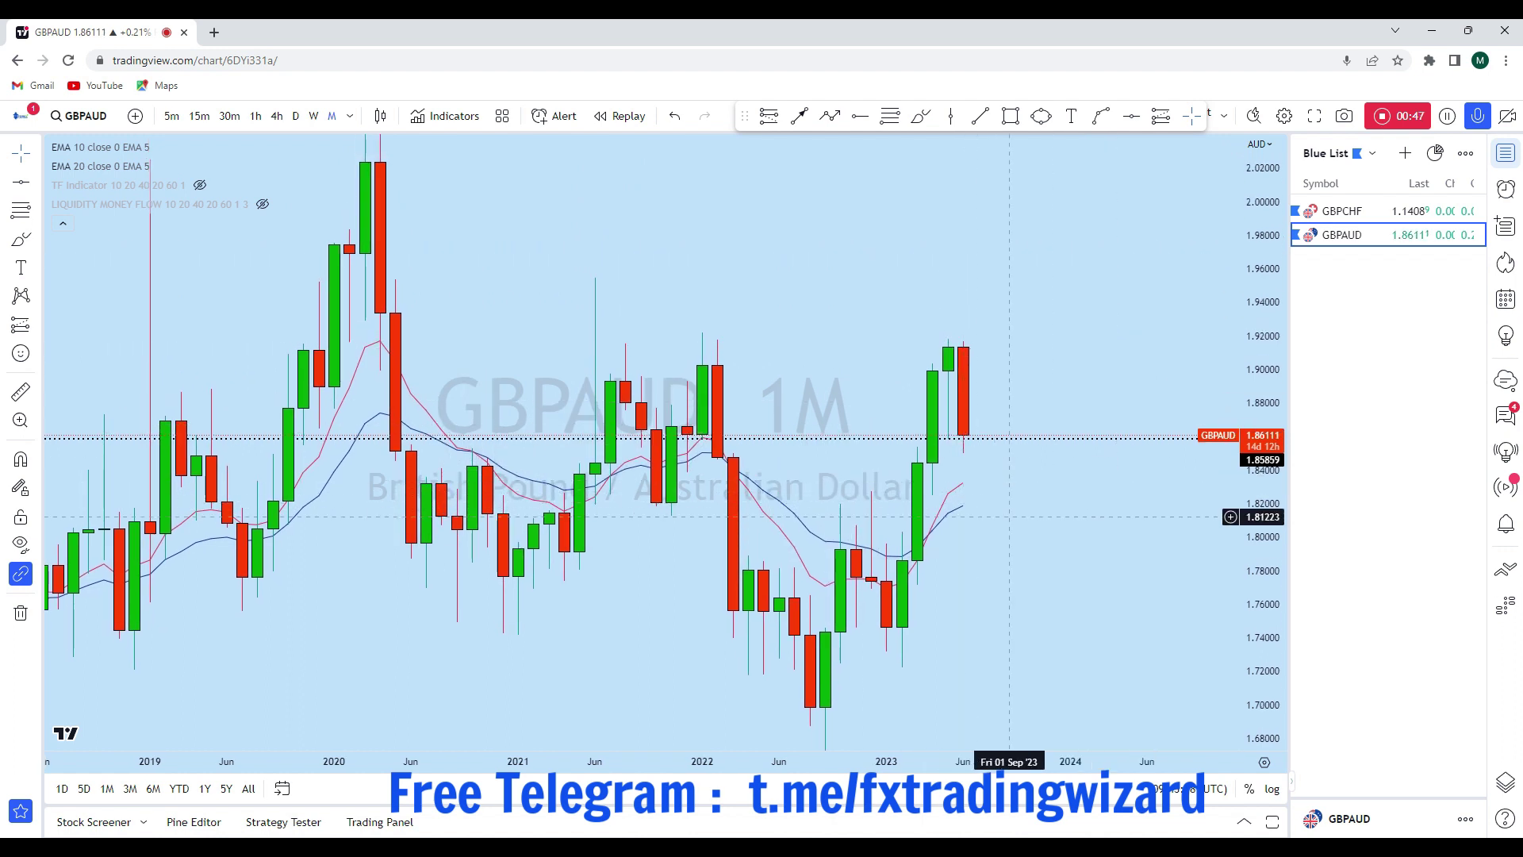
pyautogui.scroll(2, 995, 493)
# - Draw a rising trend line from about 1.78621 in March 2022, along the candle highs, to about 1.87373 beyond the current candle
pyautogui.click(982, 118)
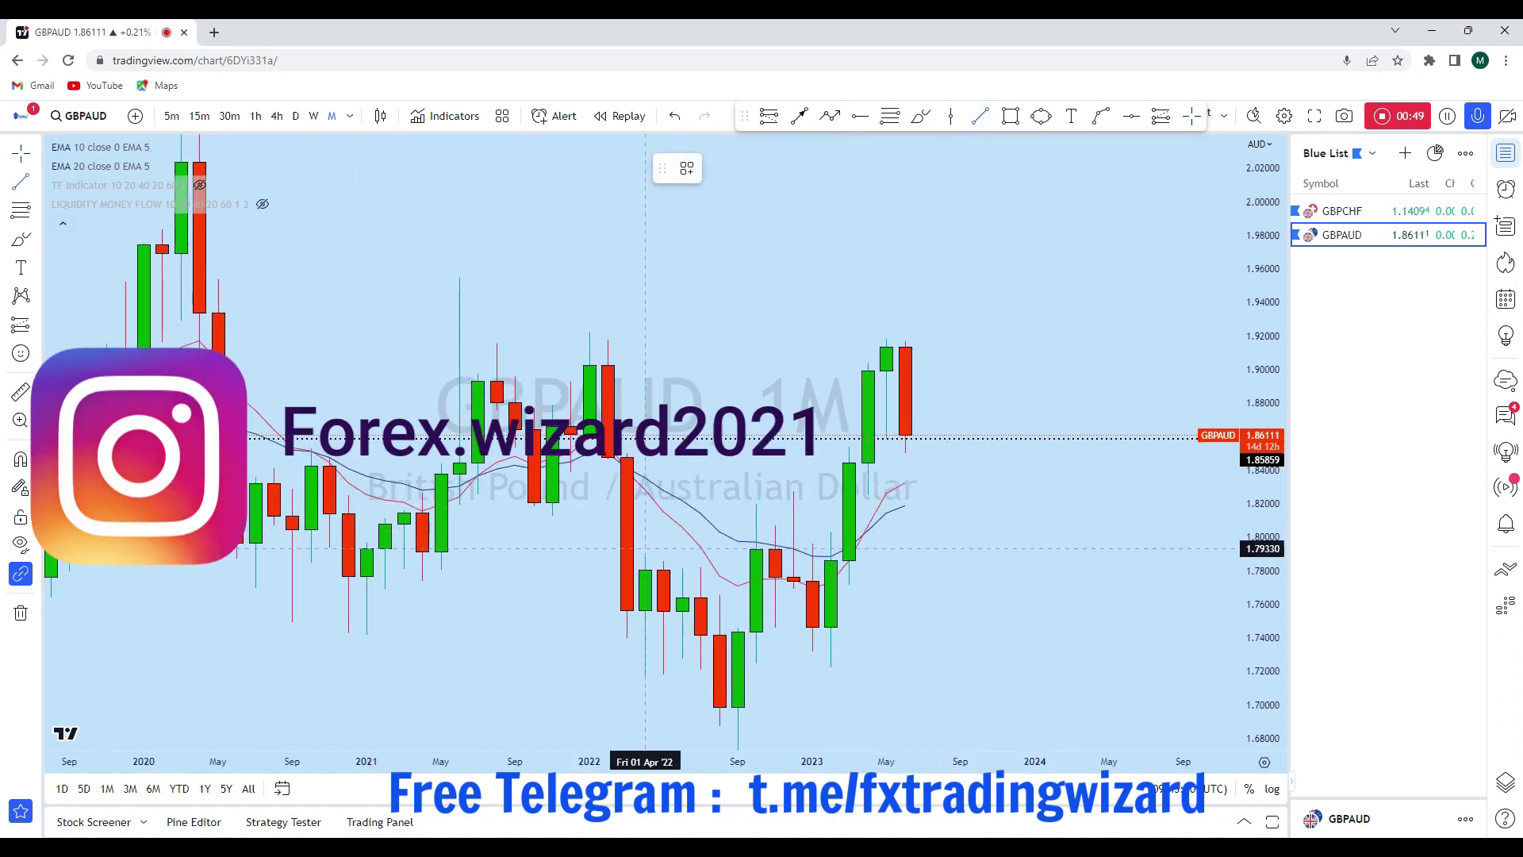
pyautogui.click(627, 560)
pyautogui.click(1017, 413)
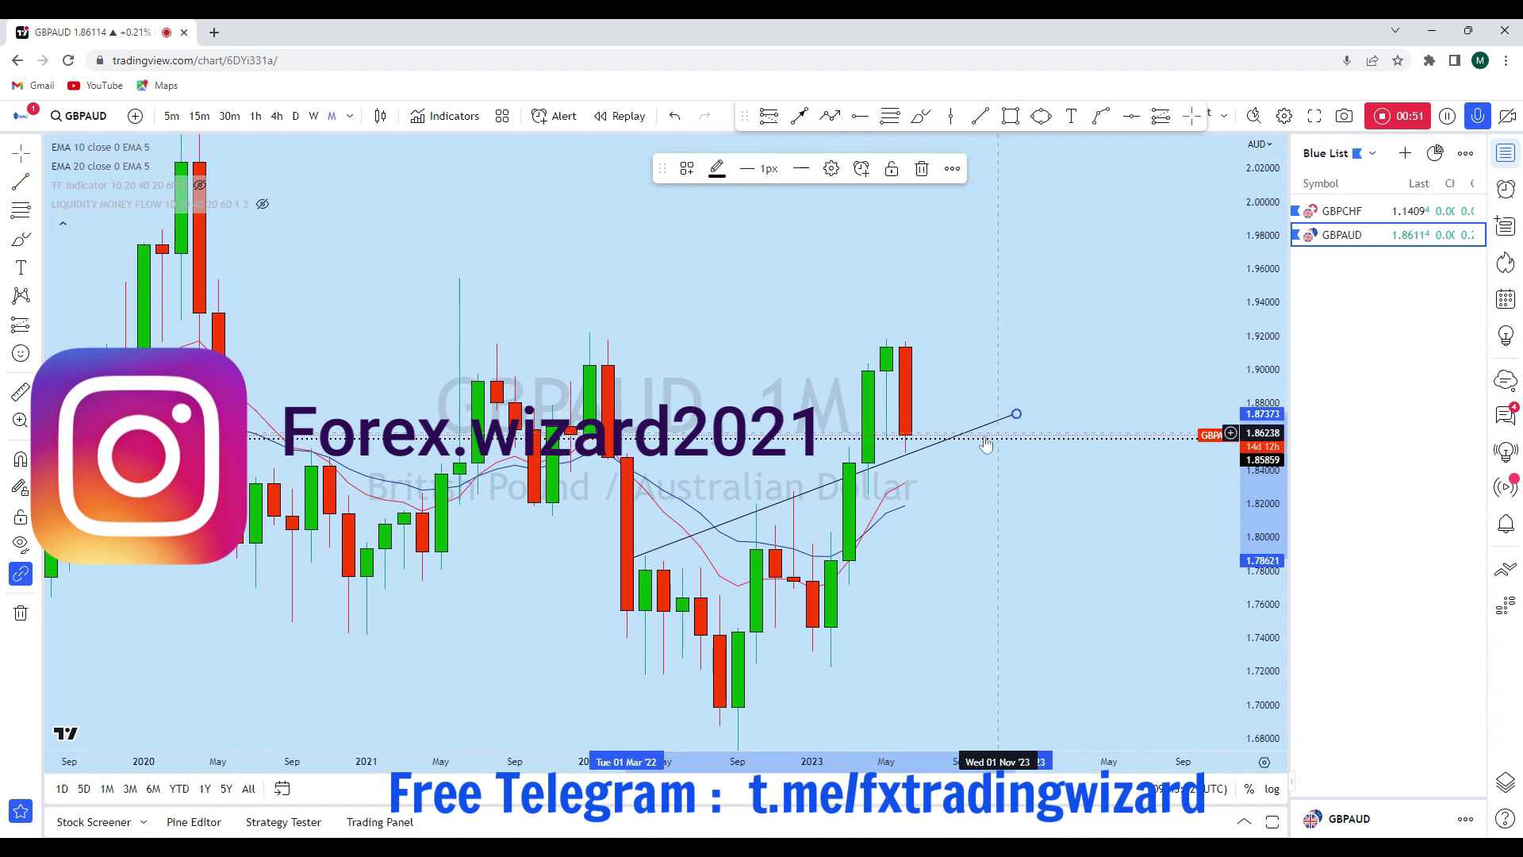
# - Brush circles around the trend line's touch points and a stroke beside the latest monthly candle, and undo them
pyautogui.click(918, 119)
pyautogui.moveTo(761, 501)
pyautogui.mouseDown()
pyautogui.moveTo(742, 514)
pyautogui.moveTo(797, 494)
pyautogui.mouseUp()
pyautogui.moveTo(924, 448)
pyautogui.mouseDown()
pyautogui.moveTo(893, 454)
pyautogui.moveTo(934, 448)
pyautogui.moveTo(924, 323)
pyautogui.mouseUp()
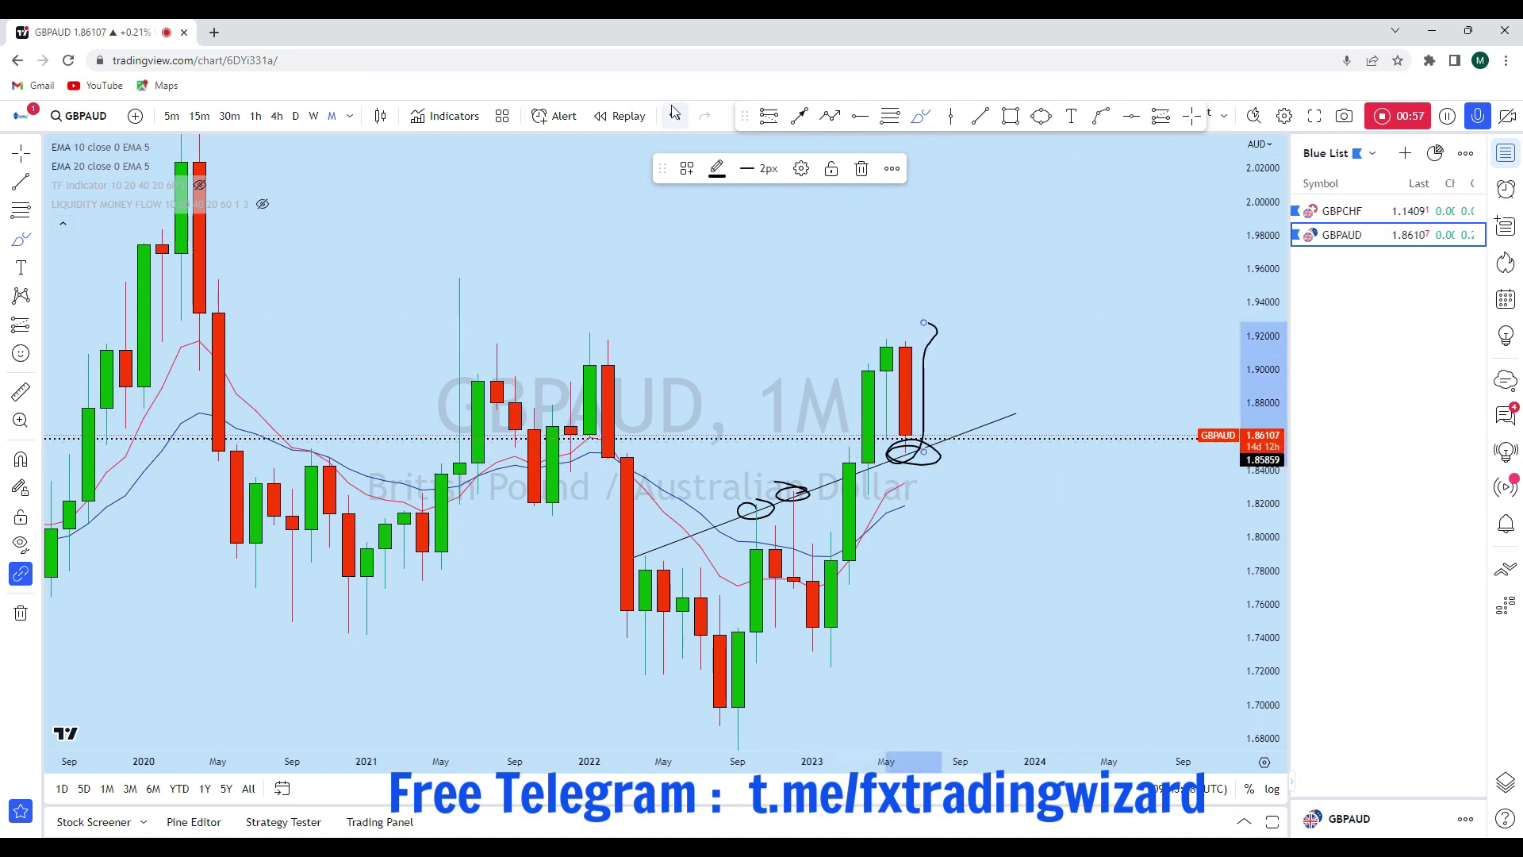
pyautogui.click(677, 116)
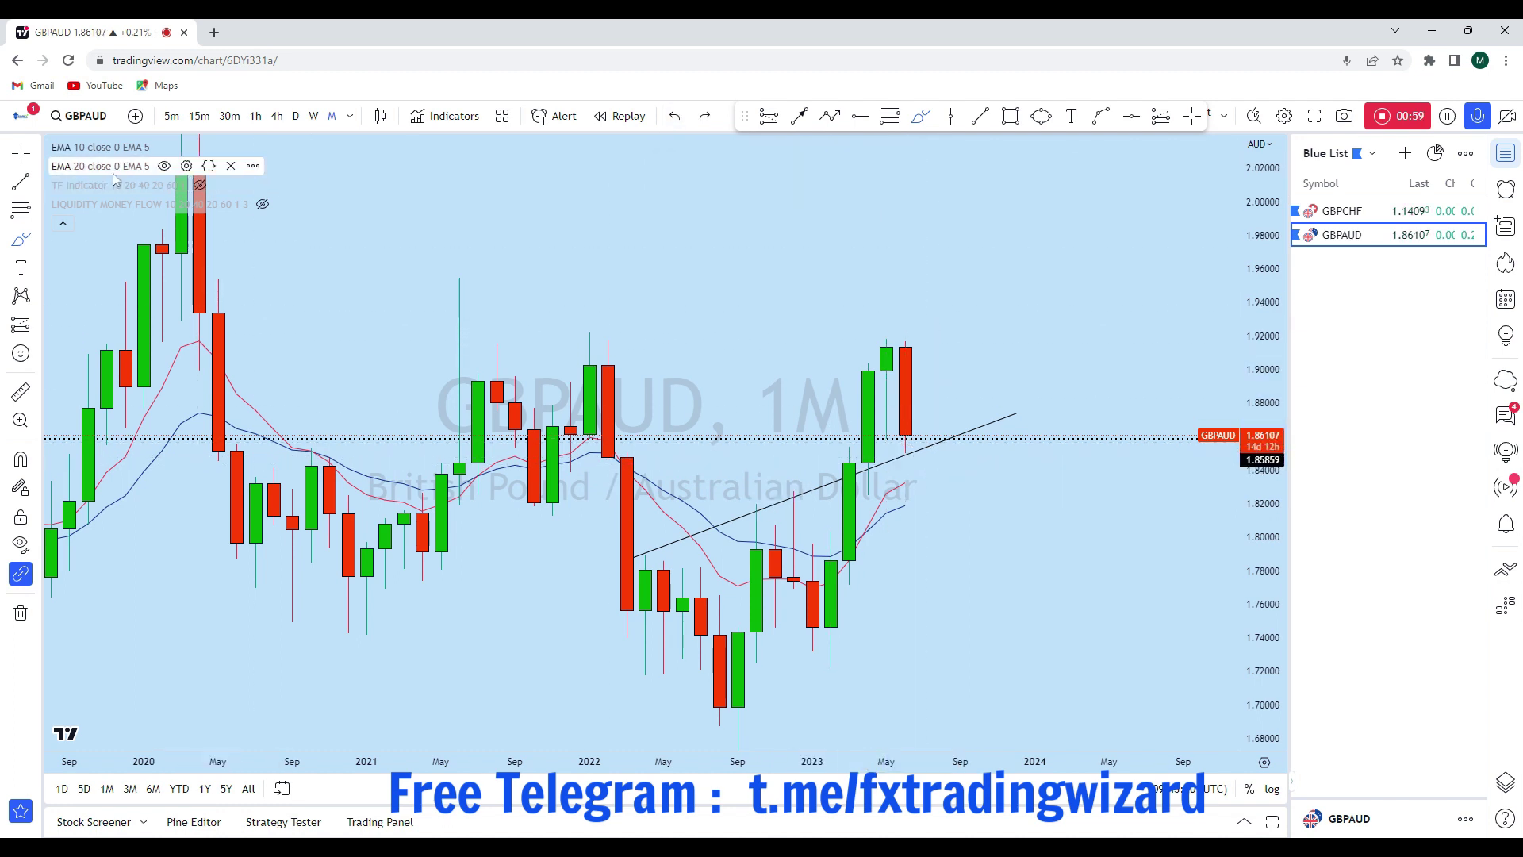
# - Adjust the trend line's later endpoint to about 1.87657 at 1 December 2023 and switch the chart to the weekly timeframe
pyautogui.scroll(-3, 896, 318)
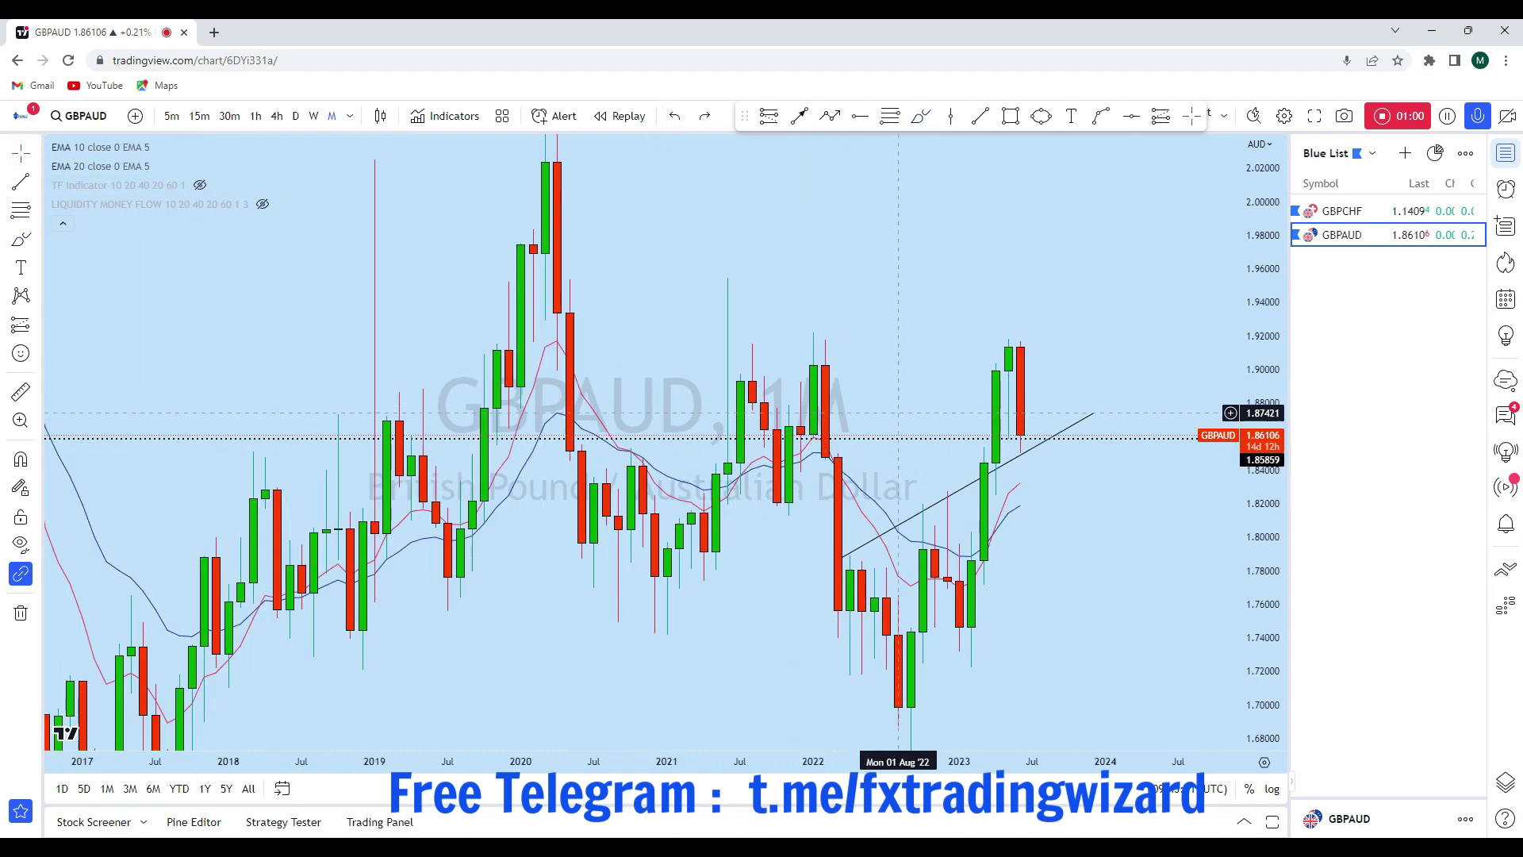
pyautogui.click(1094, 412)
pyautogui.scroll(2, 1100, 416)
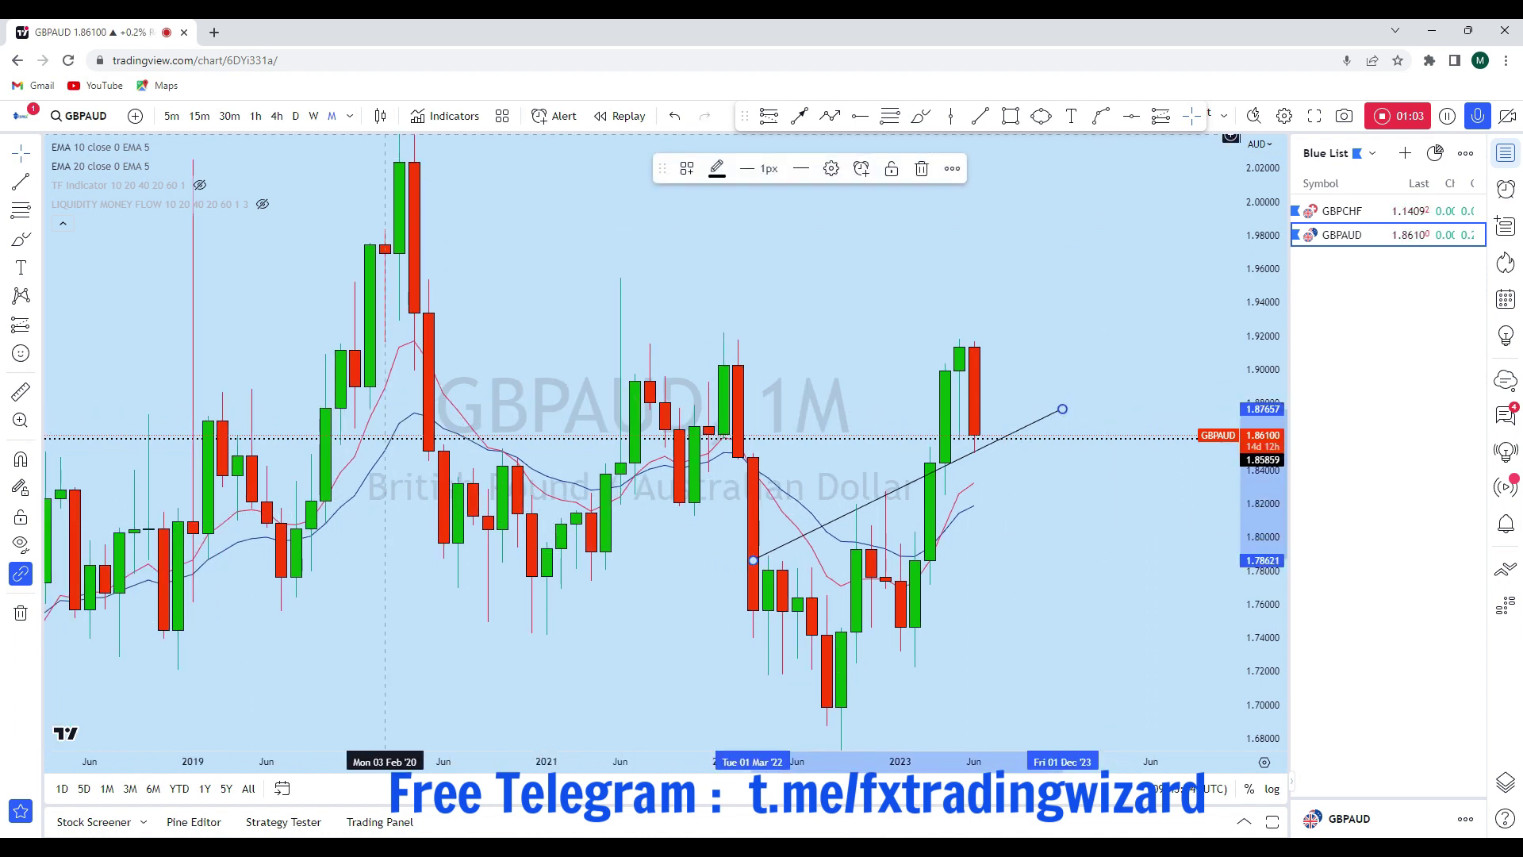
pyautogui.click(315, 116)
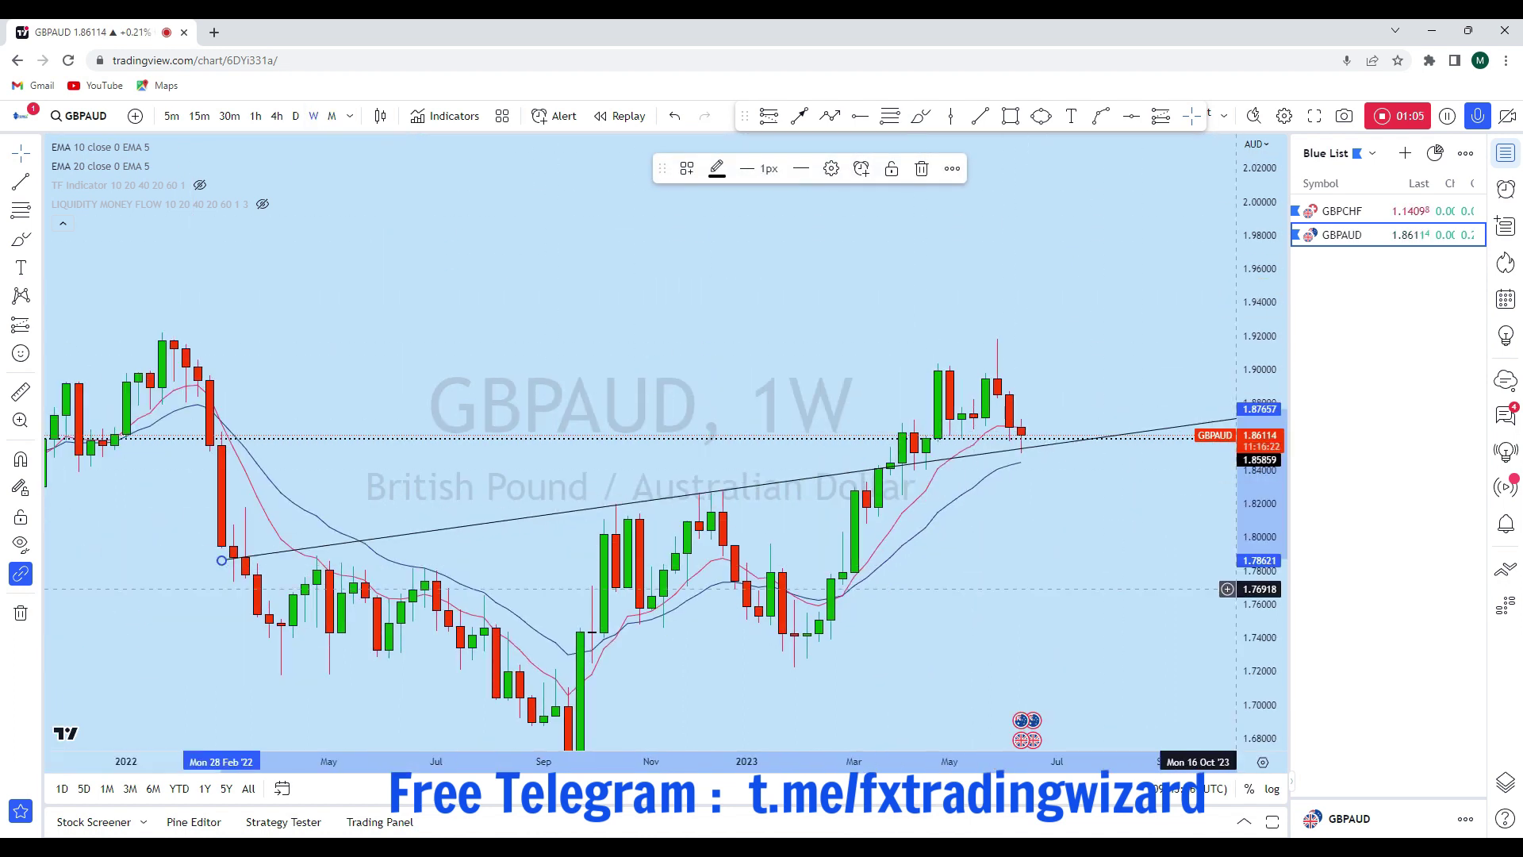
pyautogui.scroll(3, 1106, 432)
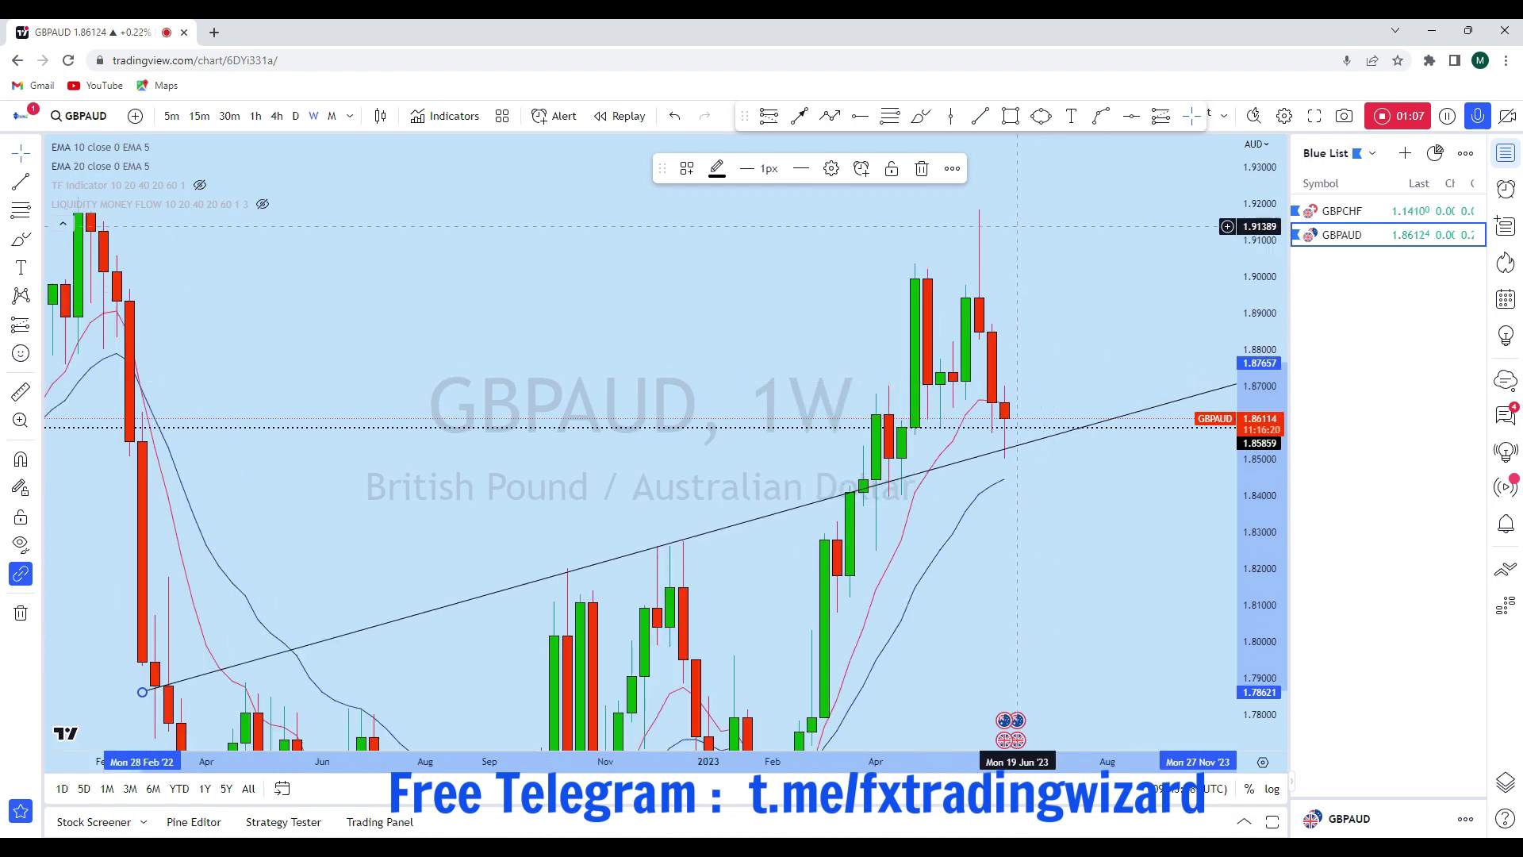
# - Brush a mark on the recent weekly high and a path down to the trend line, and undo them
pyautogui.click(920, 119)
pyautogui.moveTo(911, 206)
pyautogui.mouseDown()
pyautogui.moveTo(939, 207)
pyautogui.moveTo(971, 446)
pyautogui.mouseUp()
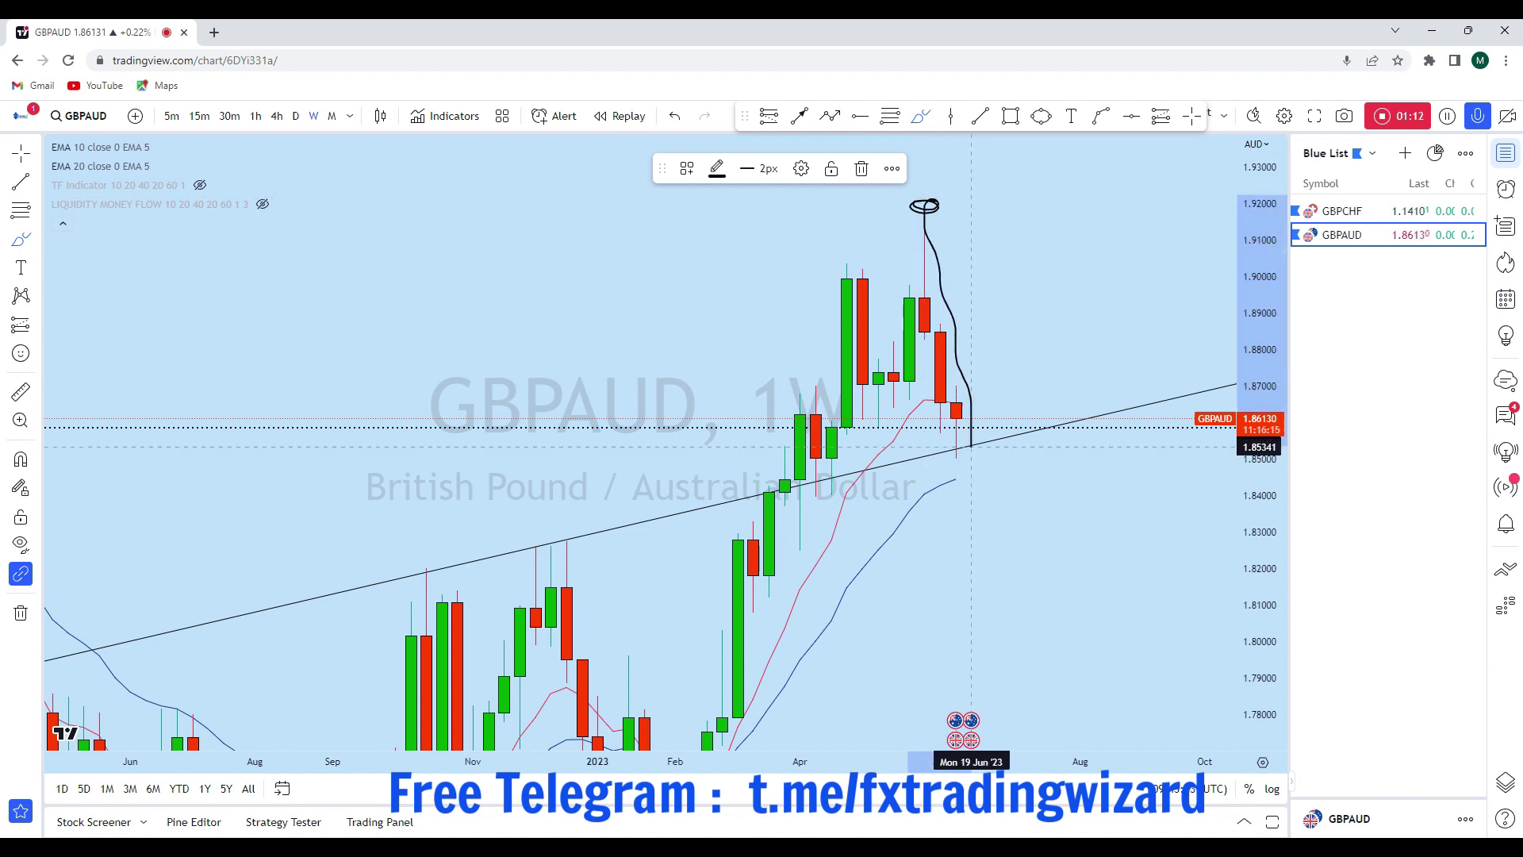
pyautogui.click(675, 117)
# - Add a second horizontal line at about 1.85036, at the low of the latest weekly candle
pyautogui.scroll(-3, 986, 508)
pyautogui.scroll(3, 1031, 507)
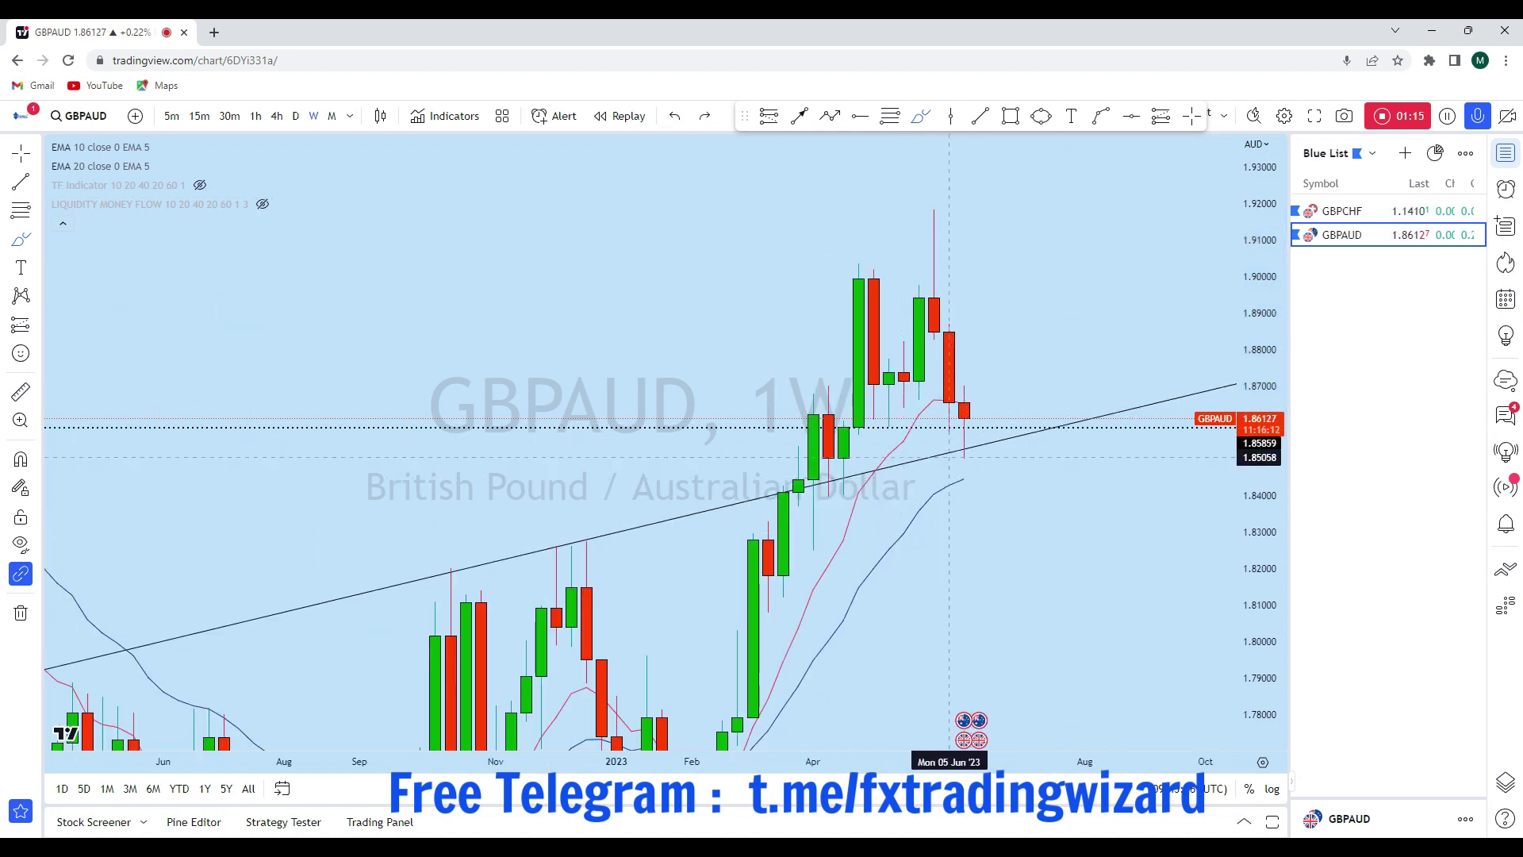
pyautogui.click(1130, 119)
pyautogui.click(641, 458)
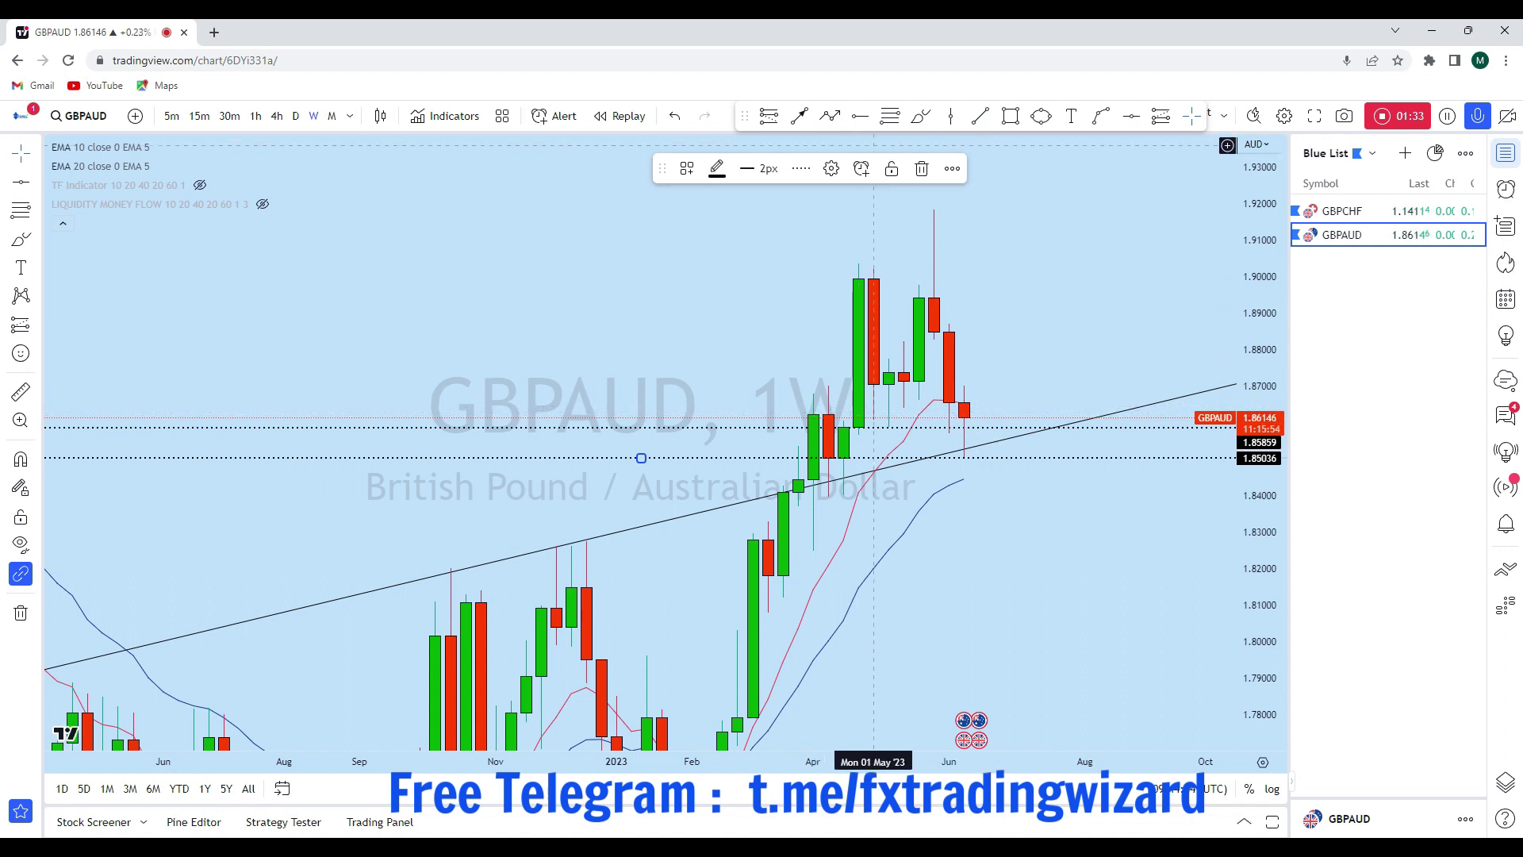
# - Sketch two freehand bullish projections with arrowheads from the latest weekly candle towards about 1.92, undoing each one
pyautogui.click(920, 116)
pyautogui.moveTo(980, 403)
pyautogui.mouseDown()
pyautogui.moveTo(1055, 300)
pyautogui.moveTo(1067, 209)
pyautogui.moveTo(1086, 230)
pyautogui.mouseUp()
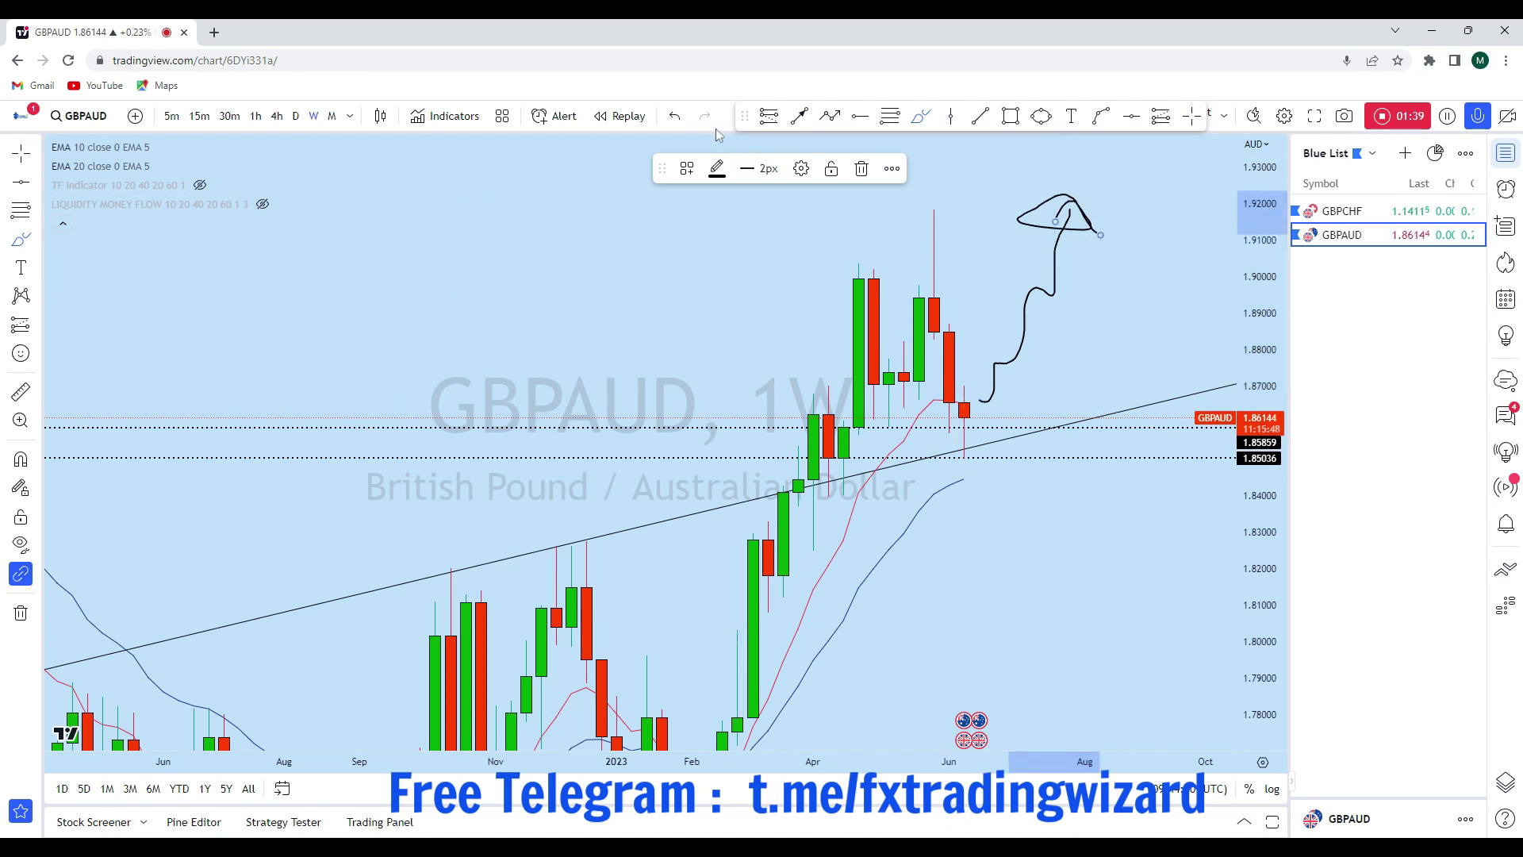
pyautogui.click(684, 117)
pyautogui.click(675, 117)
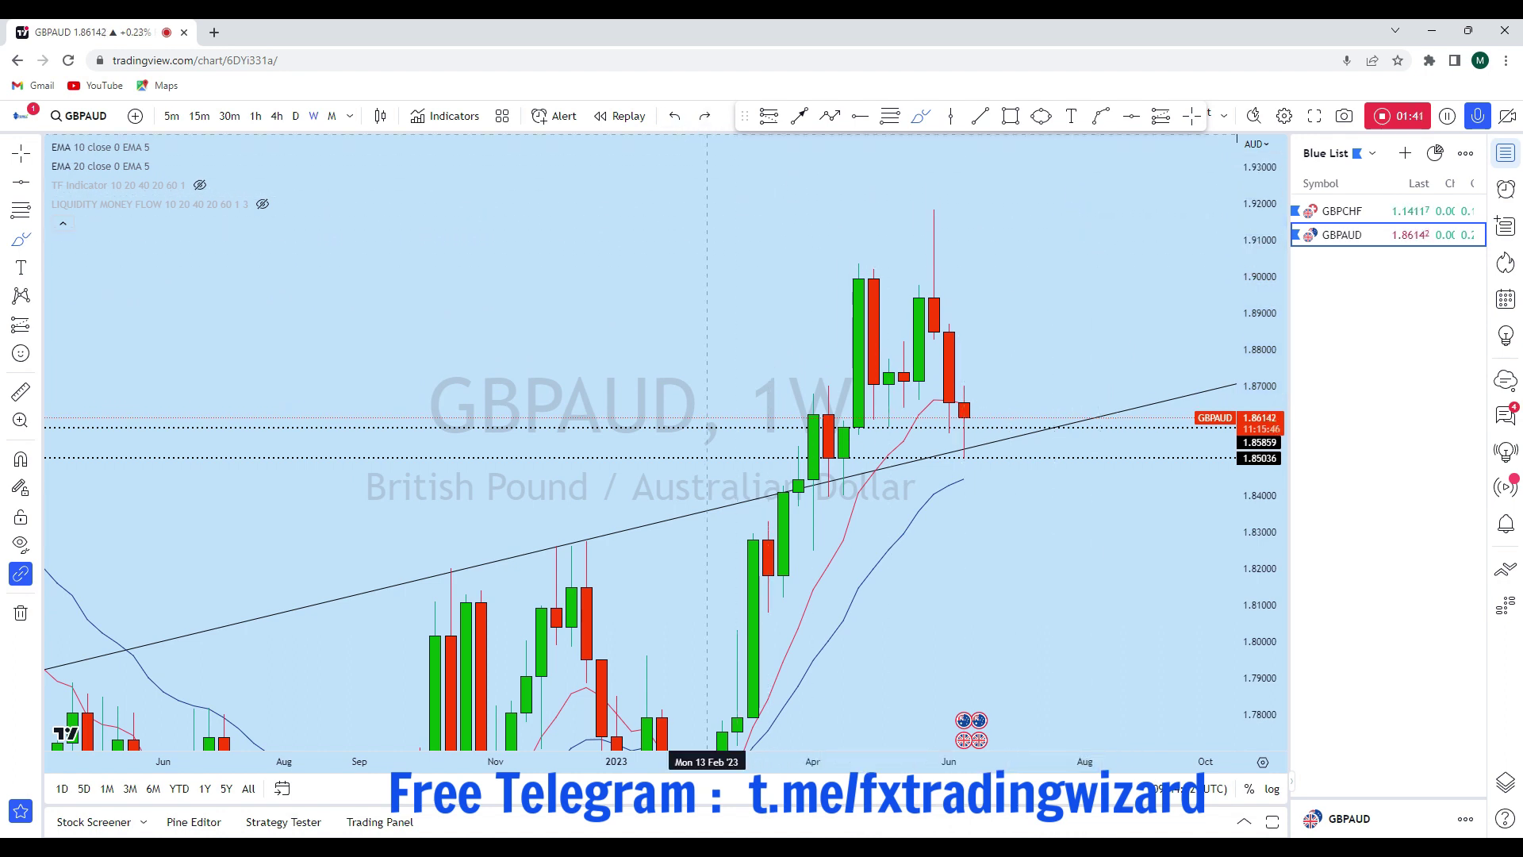
pyautogui.moveTo(965, 409); pyautogui.dragTo(1054, 235)
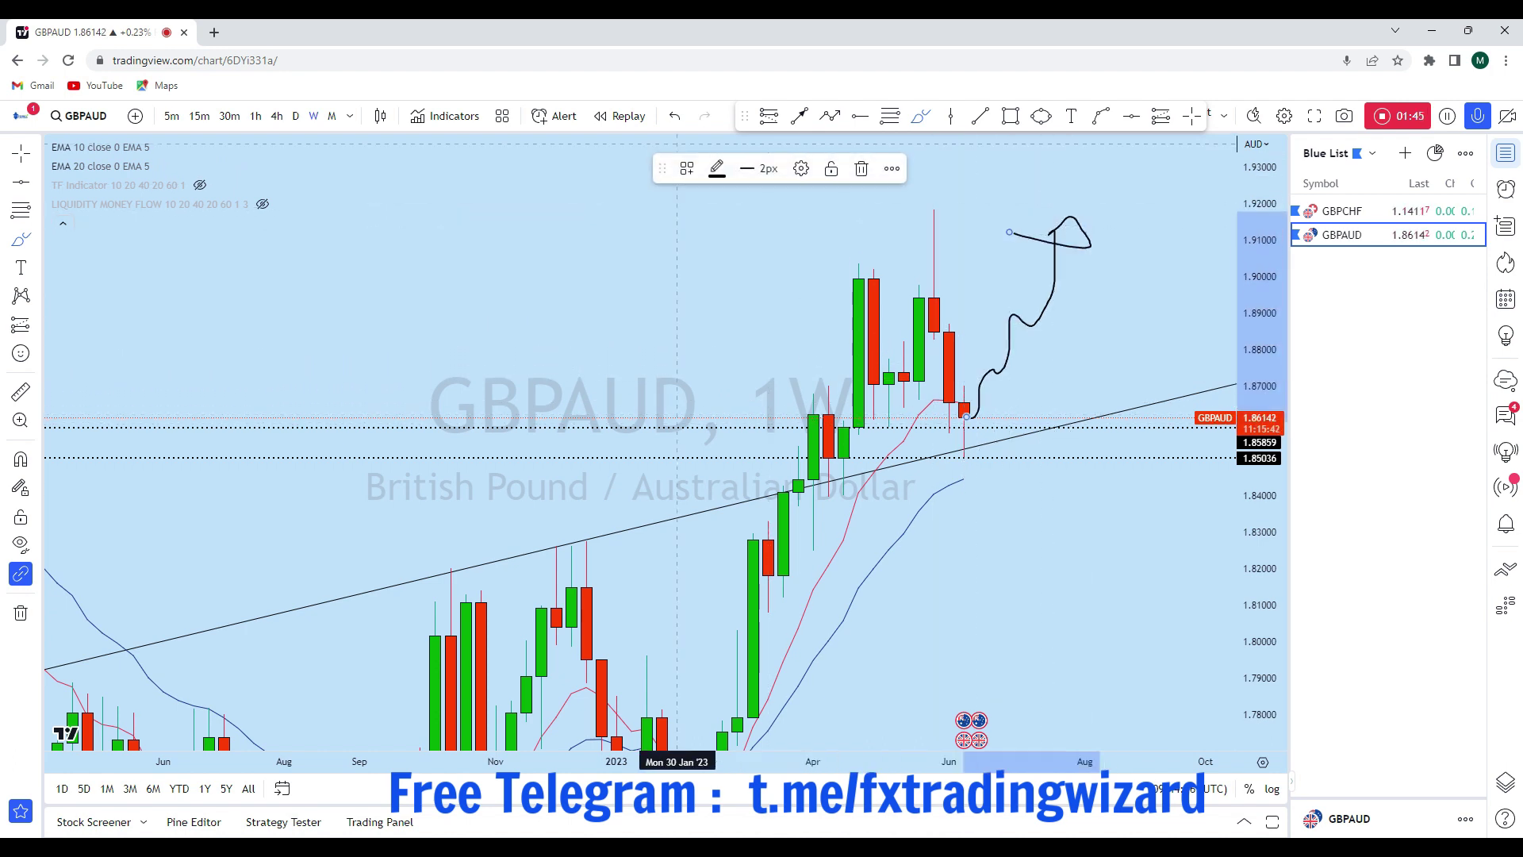
pyautogui.click(675, 116)
# - Switch the chart to the daily timeframe and frame the candles from February to June 2023
pyautogui.click(295, 115)
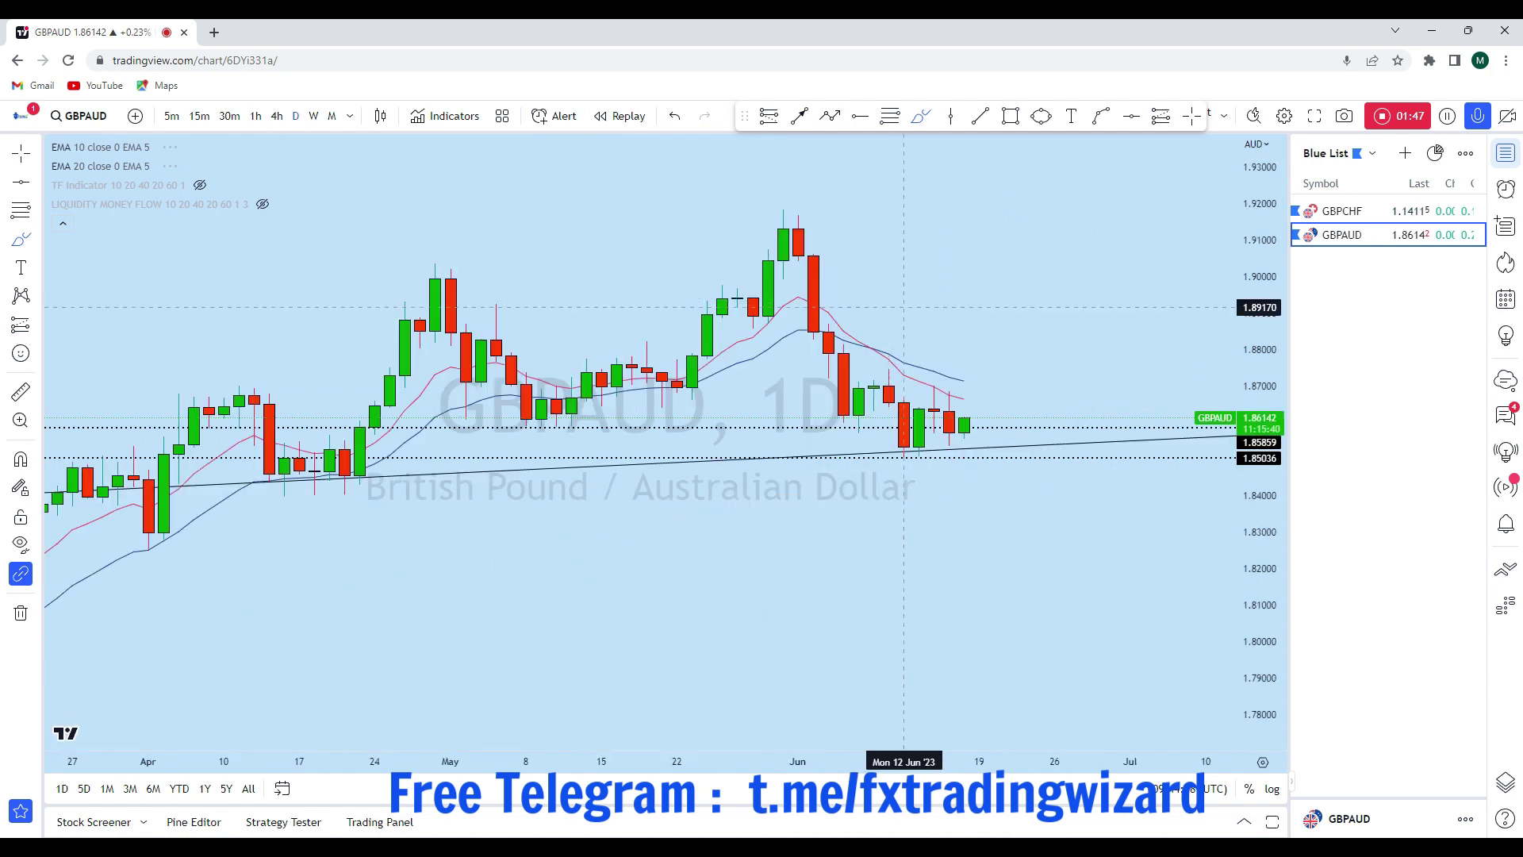
pyautogui.scroll(5, 1229, 547)
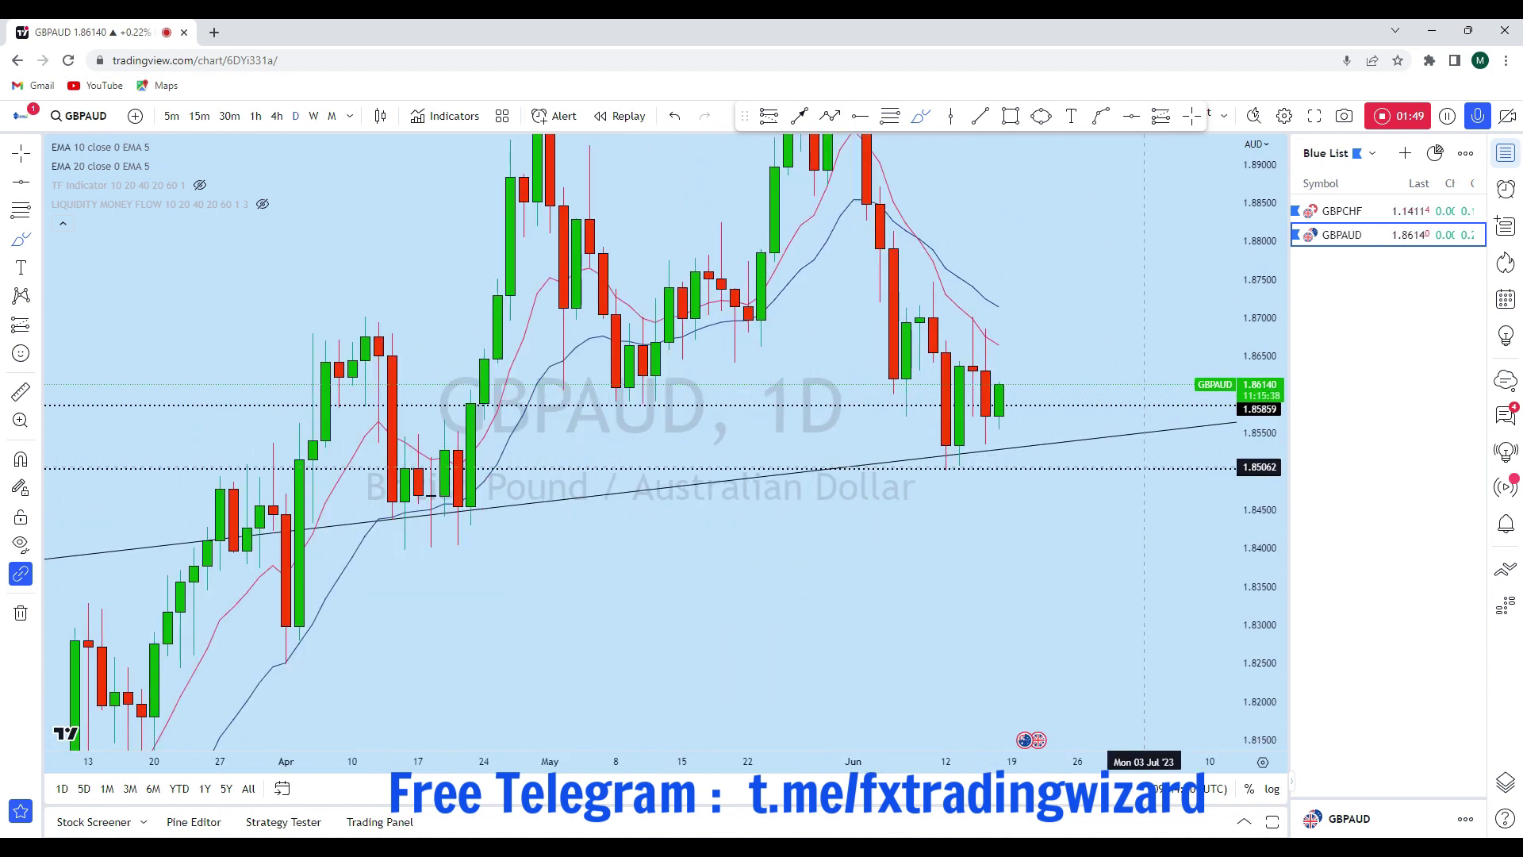
pyautogui.scroll(-3, 1224, 511)
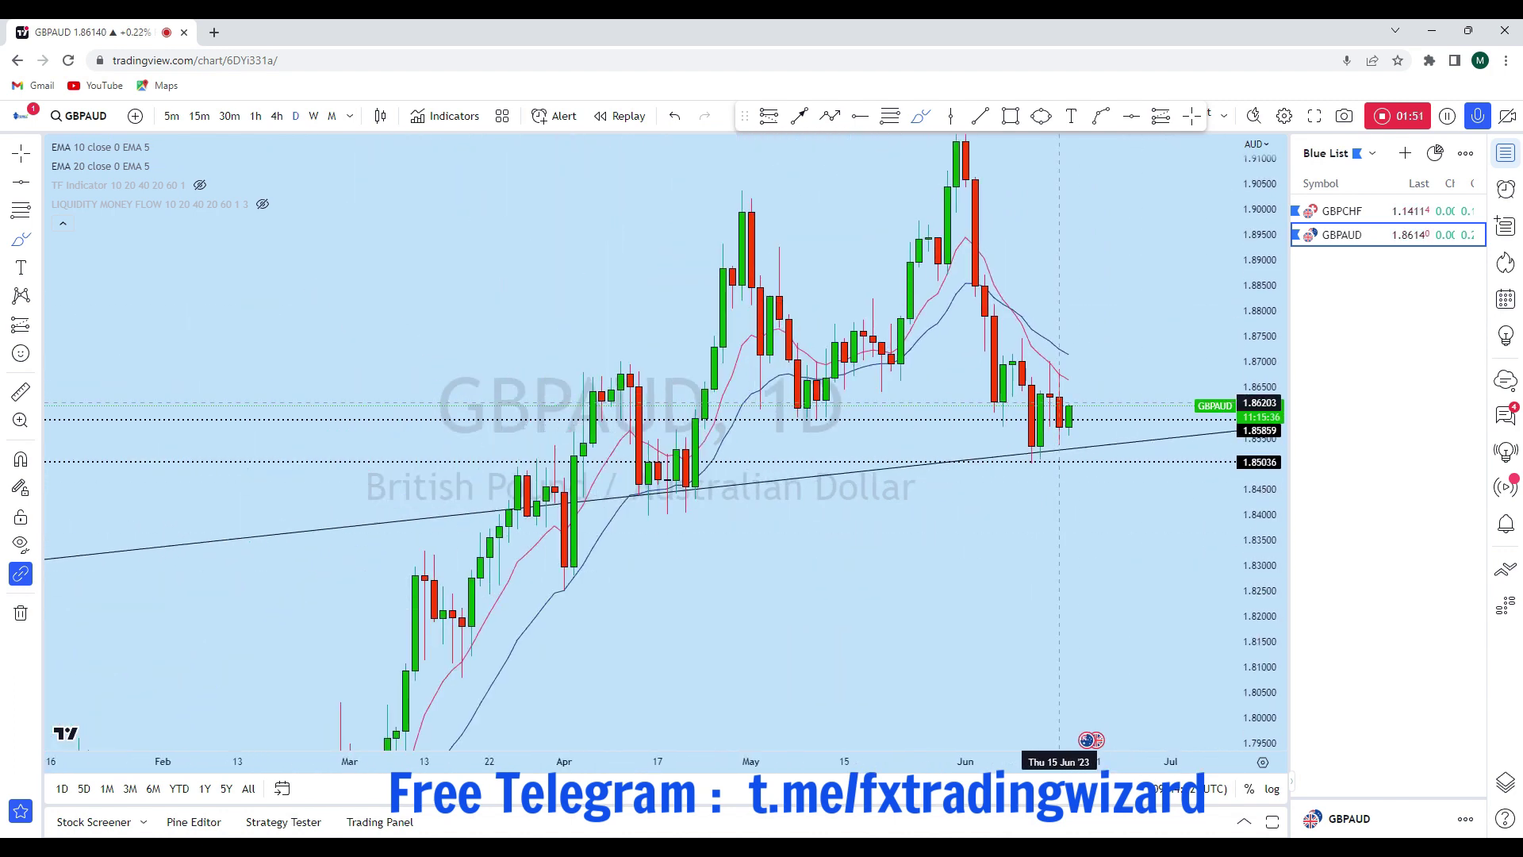
# - Sketch freehand bearish paths on the daily chart breaking below the trend line and both horizontal lines, undoing each one
pyautogui.moveTo(963, 161)
pyautogui.mouseDown()
pyautogui.moveTo(995, 369)
pyautogui.moveTo(1021, 356)
pyautogui.mouseUp()
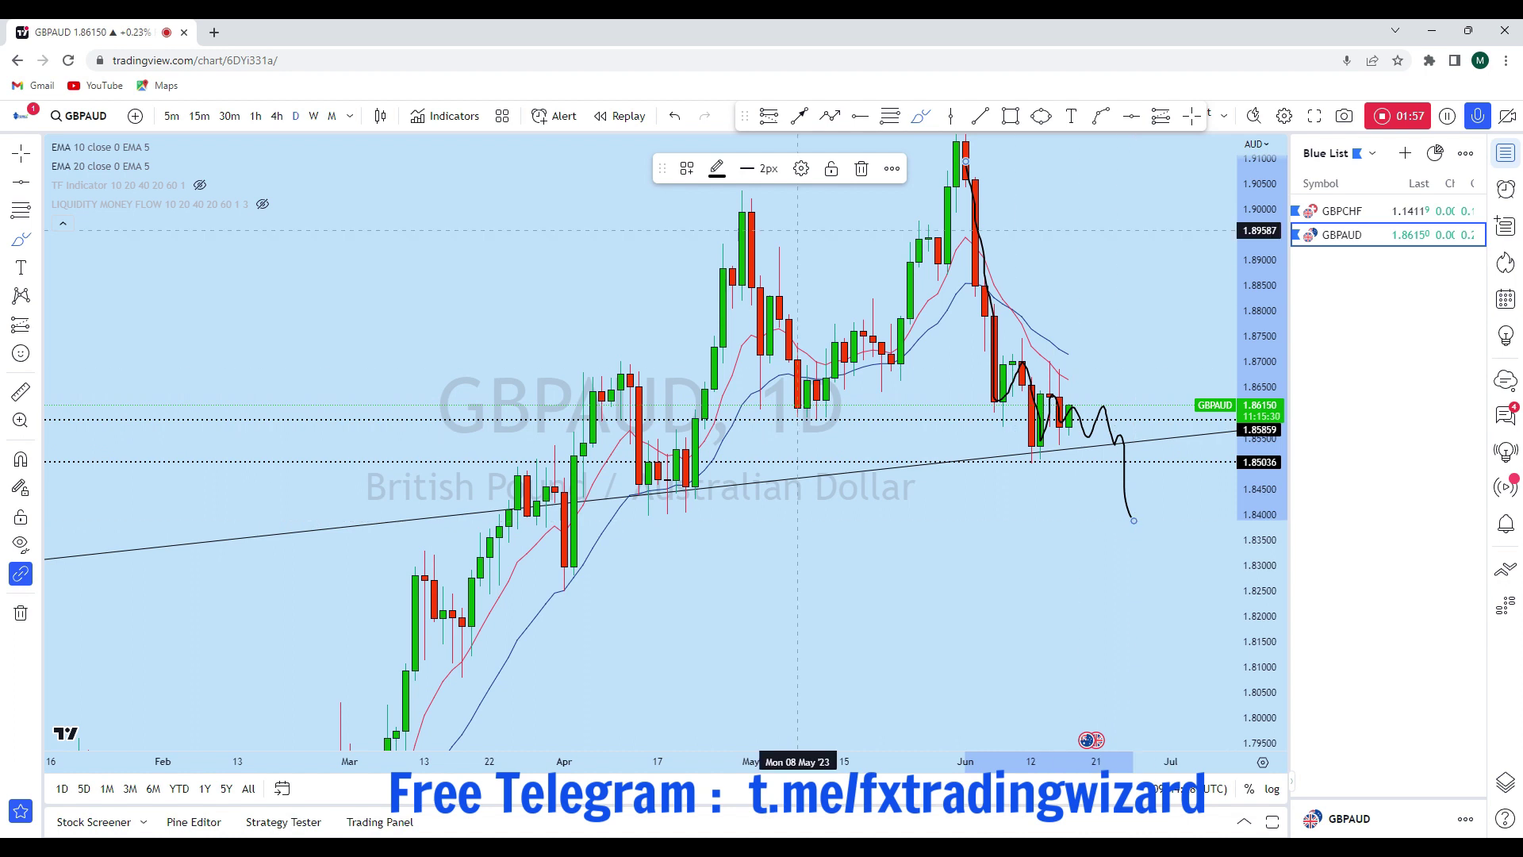
pyautogui.hotkey('ctrl', 'z')
pyautogui.scroll(2, 1022, 430)
pyautogui.moveTo(1034, 407)
pyautogui.mouseDown()
pyautogui.moveTo(1102, 517)
pyautogui.moveTo(1113, 667)
pyautogui.moveTo(1179, 715)
pyautogui.mouseUp()
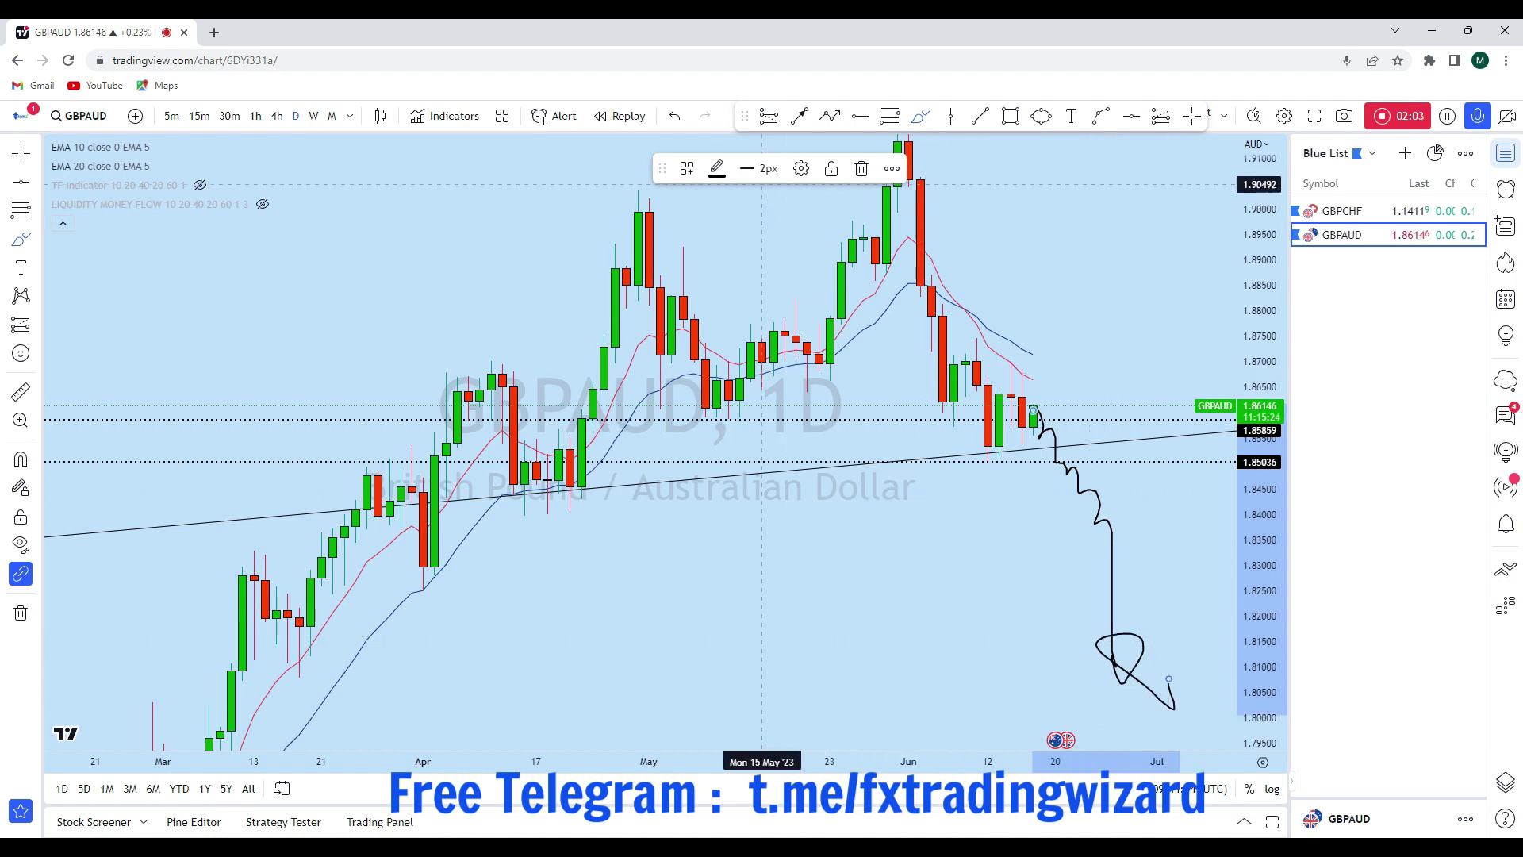
pyautogui.hotkey('ctrl', 'z')
# - Sketch a freehand bullish path from the latest daily candle and a loop above recent price, undoing each one
pyautogui.scroll(2, 1042, 446)
pyautogui.moveTo(966, 430)
pyautogui.mouseDown()
pyautogui.moveTo(965, 345)
pyautogui.moveTo(981, 338)
pyautogui.moveTo(1011, 217)
pyautogui.mouseUp()
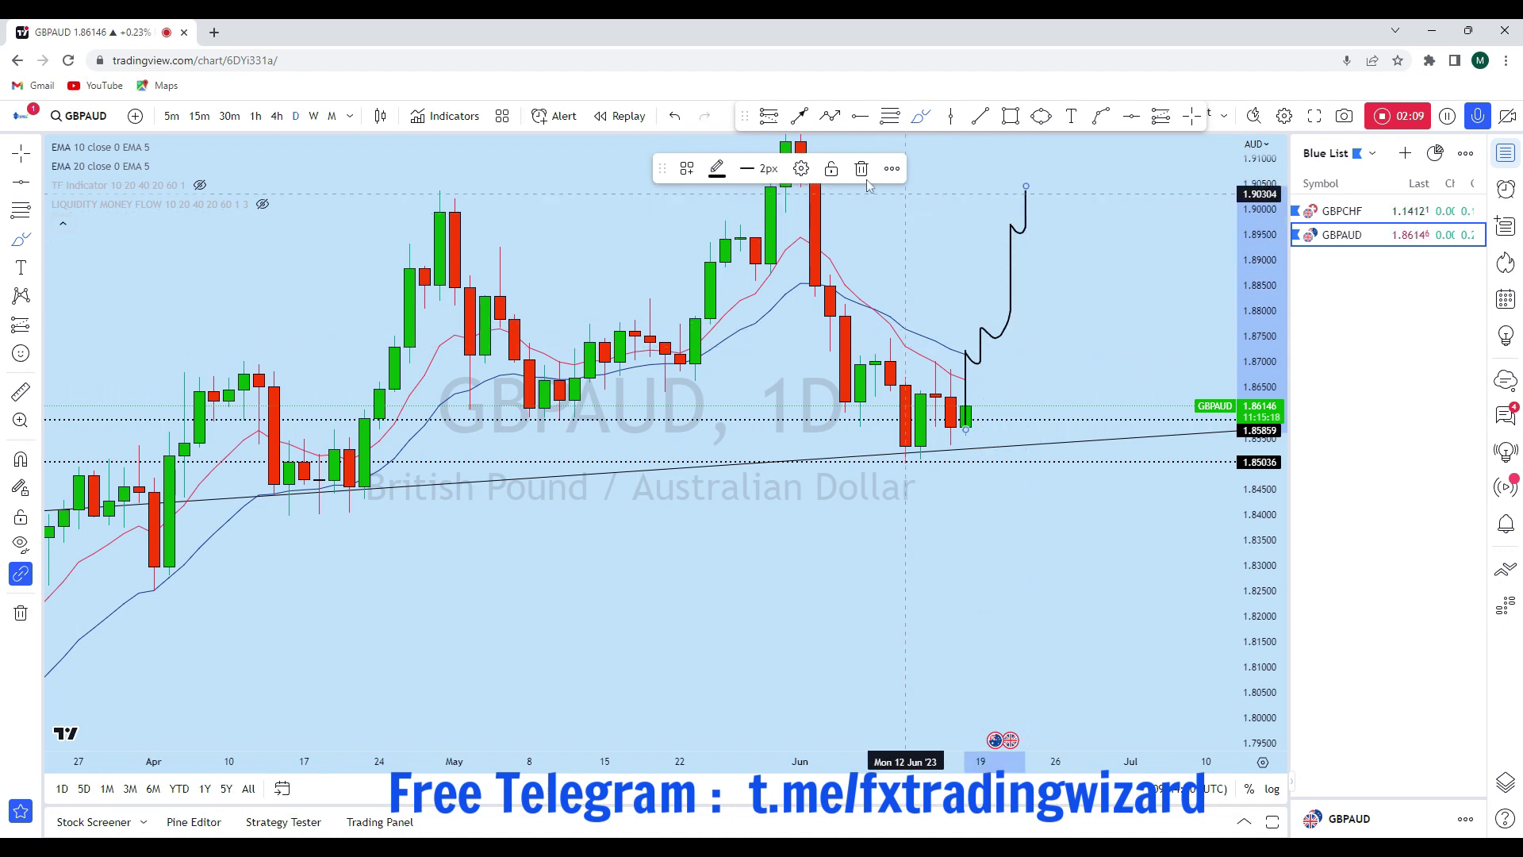
pyautogui.click(674, 116)
pyautogui.scroll(-2, 1116, 245)
pyautogui.moveTo(1116, 239)
pyautogui.mouseDown()
pyautogui.moveTo(1043, 169)
pyautogui.moveTo(1009, 285)
pyautogui.moveTo(1105, 242)
pyautogui.moveTo(1084, 220)
pyautogui.mouseUp()
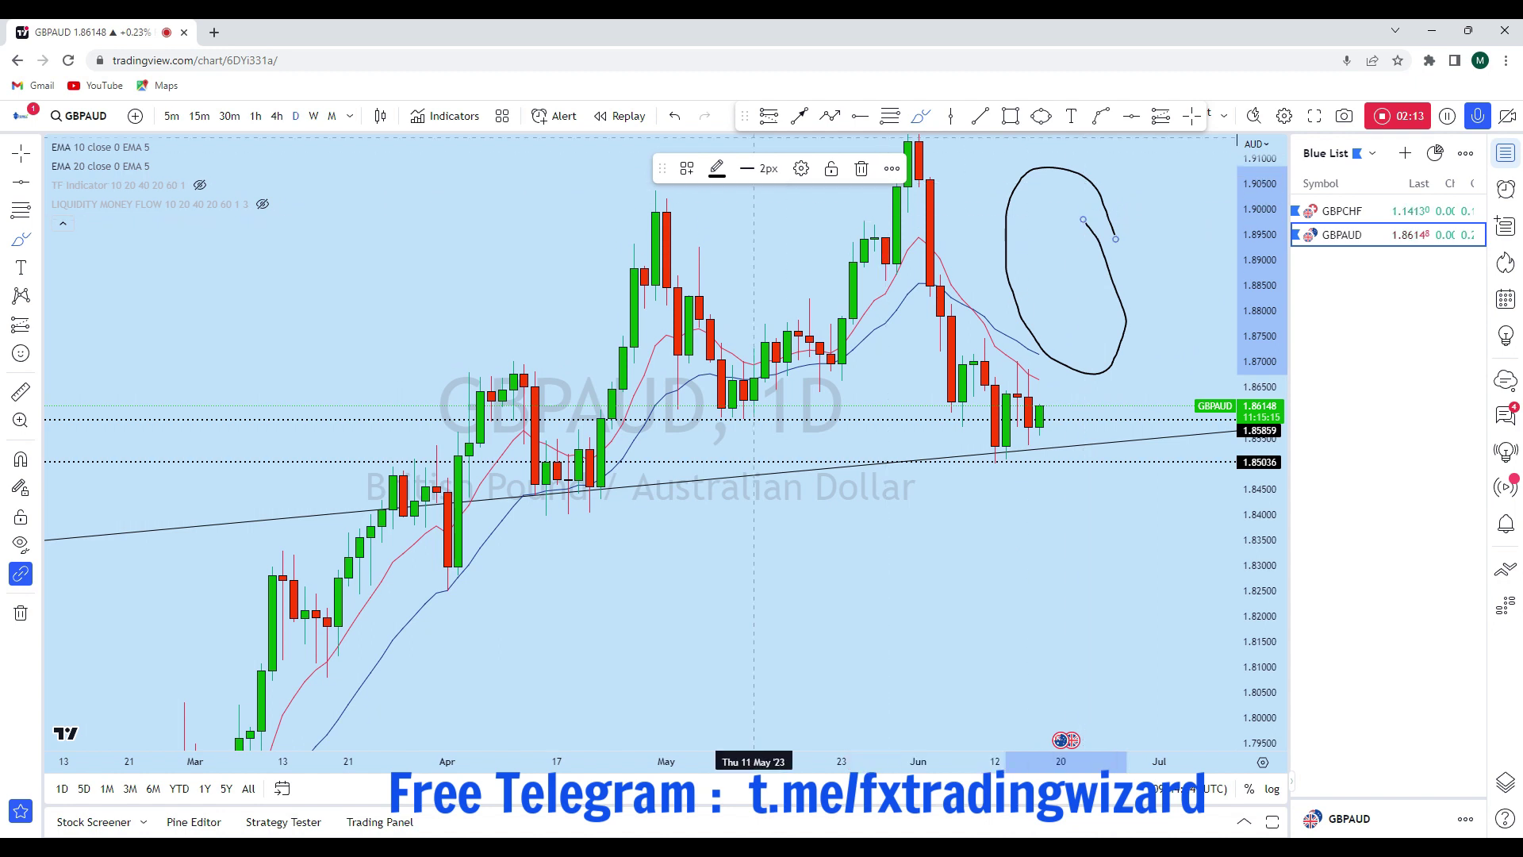
pyautogui.click(675, 116)
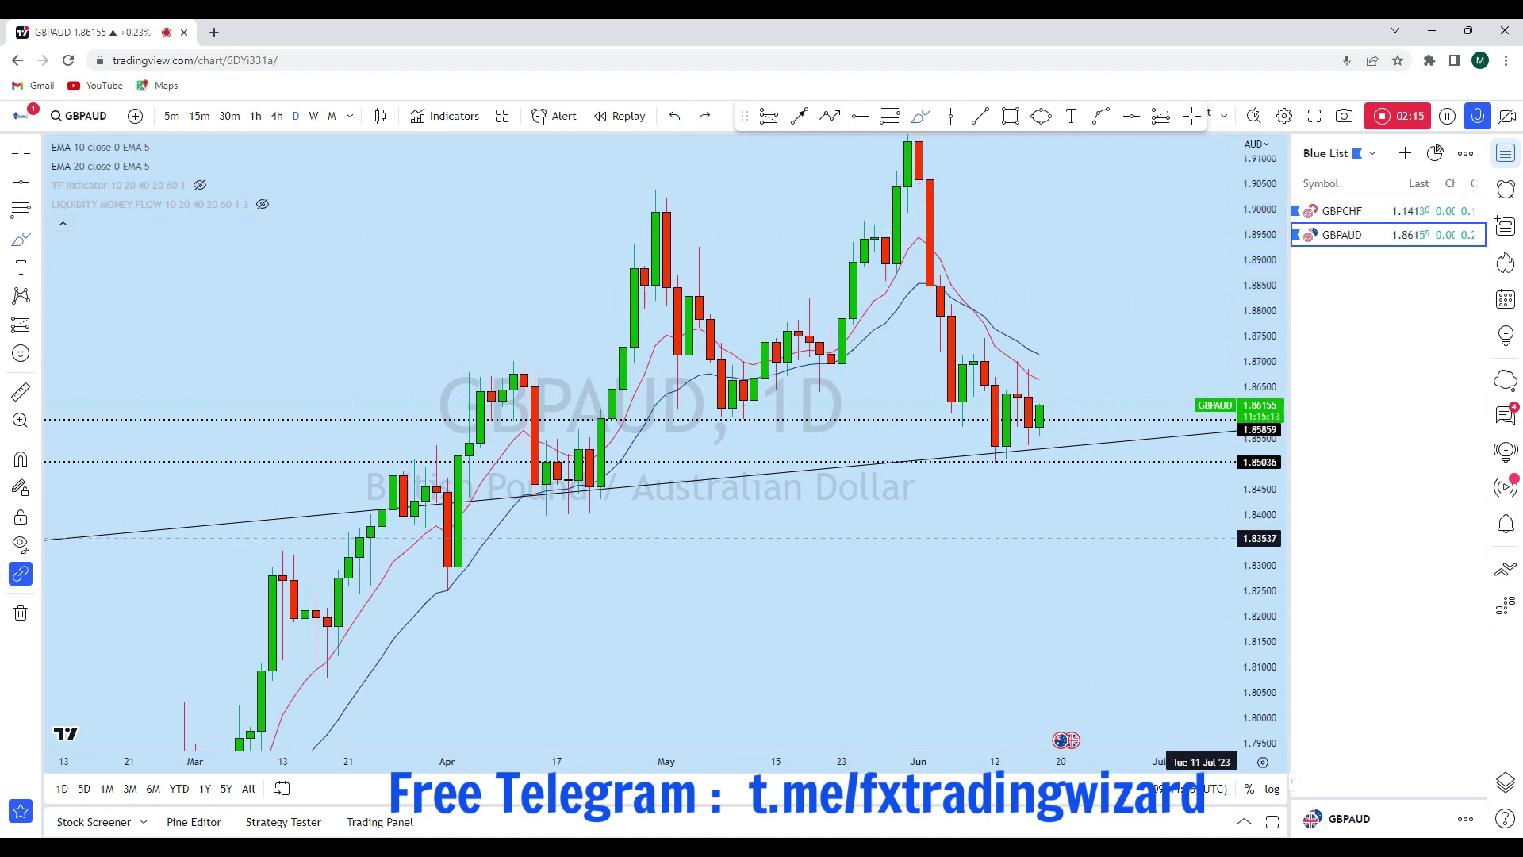
# - Switch the chart to the 4-hour timeframe and frame the candles from late May to mid-June
pyautogui.scroll(2, 1055, 538)
pyautogui.scroll(2, 714, 380)
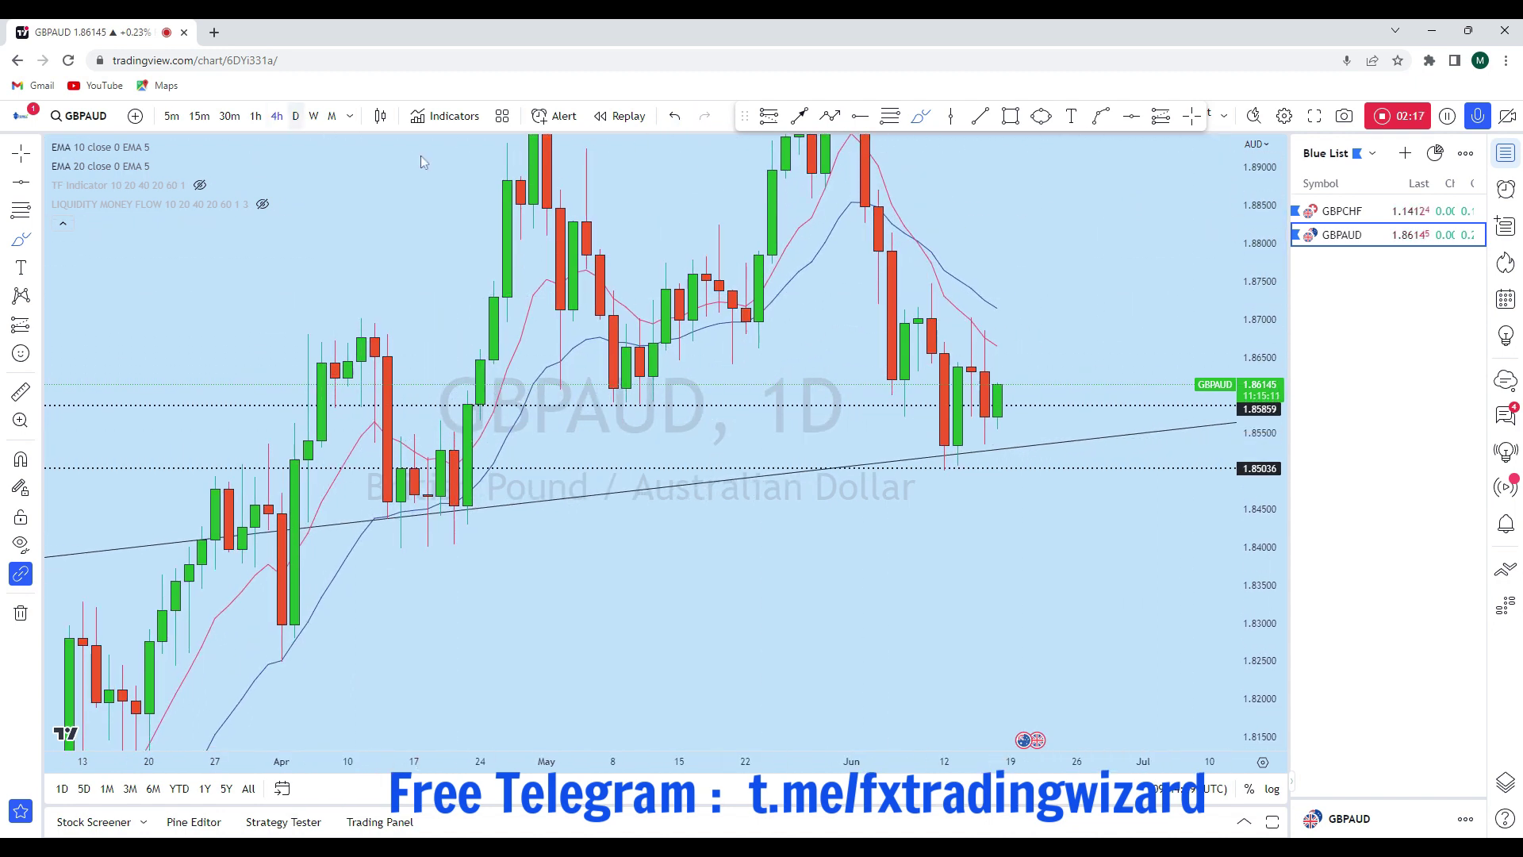
pyautogui.click(277, 115)
pyautogui.scroll(-1, 968, 423)
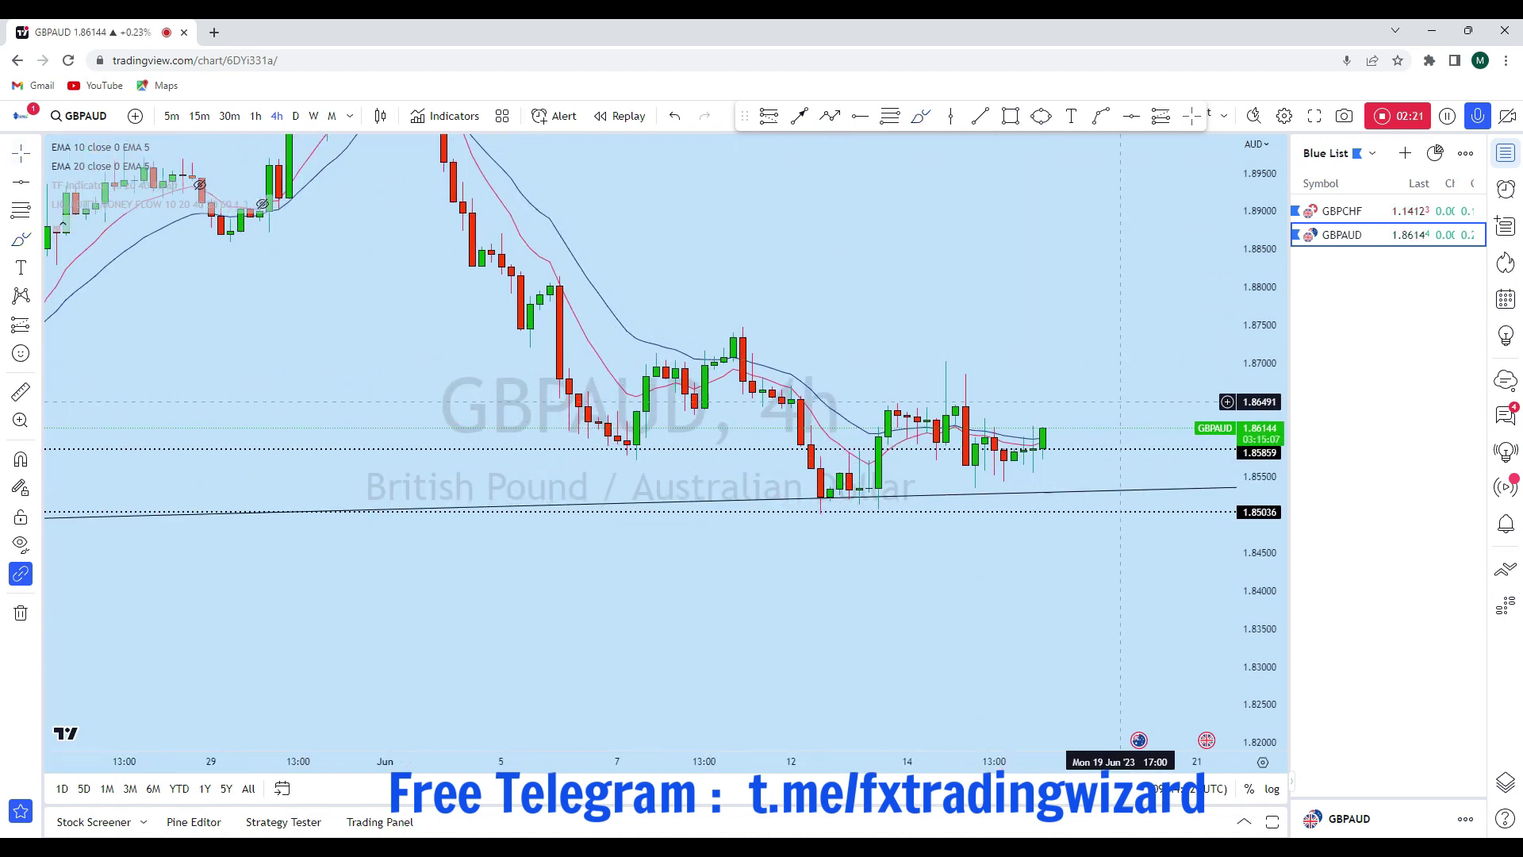
# - Sketch freehand falling strokes beneath the latest 4-hour candles towards the rising trend line, undoing them
pyautogui.scroll(2, 994, 270)
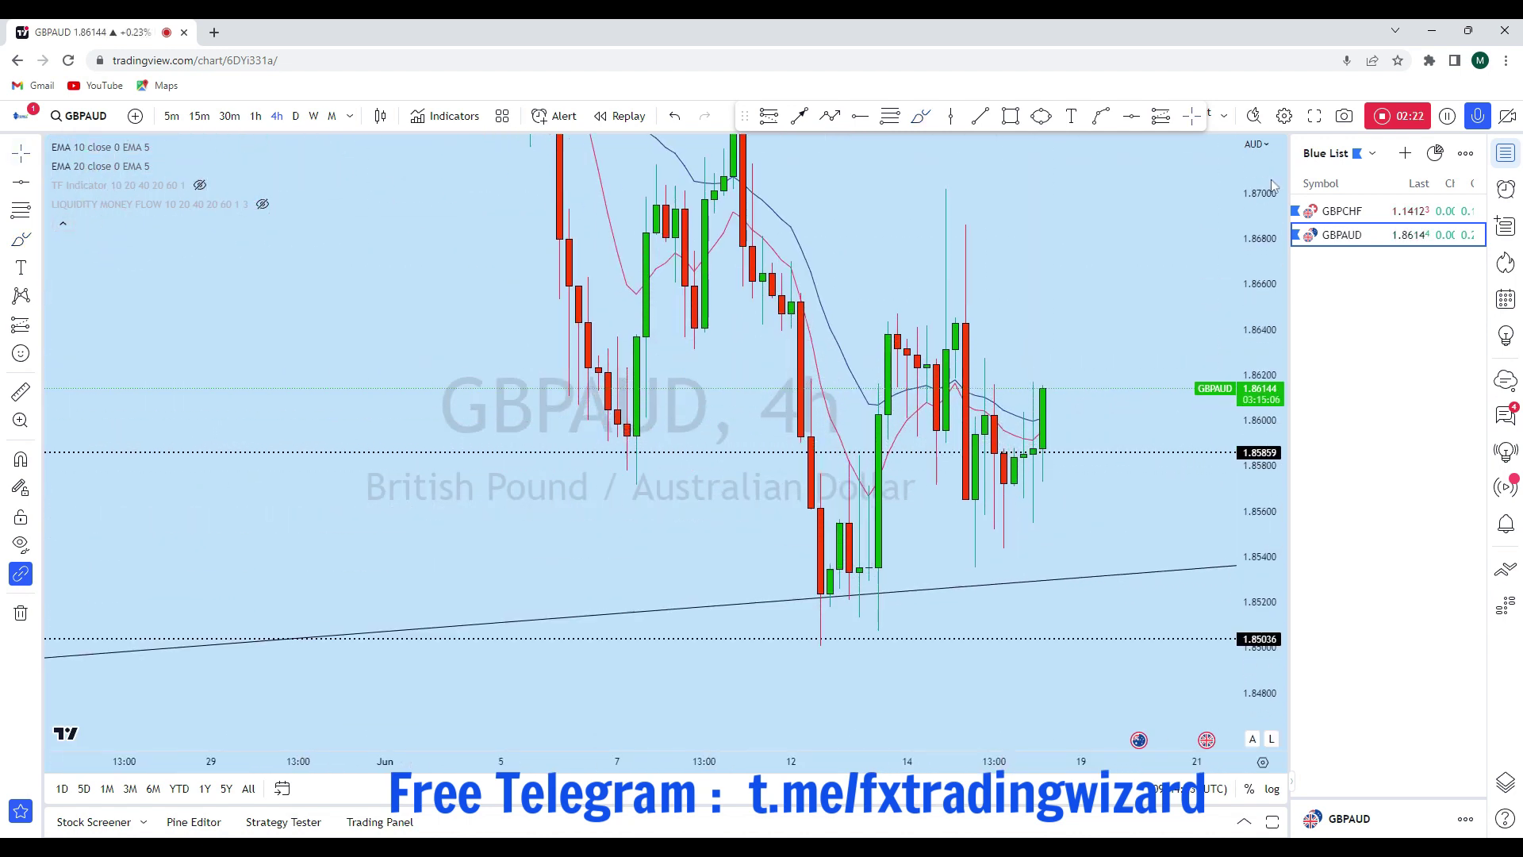
pyautogui.click(920, 116)
pyautogui.scroll(2, 972, 476)
pyautogui.moveTo(940, 510)
pyautogui.mouseDown()
pyautogui.moveTo(863, 496)
pyautogui.moveTo(913, 522)
pyautogui.moveTo(909, 496)
pyautogui.moveTo(893, 508)
pyautogui.moveTo(941, 554)
pyautogui.mouseUp()
pyautogui.hotkey('ctrl', 'z')
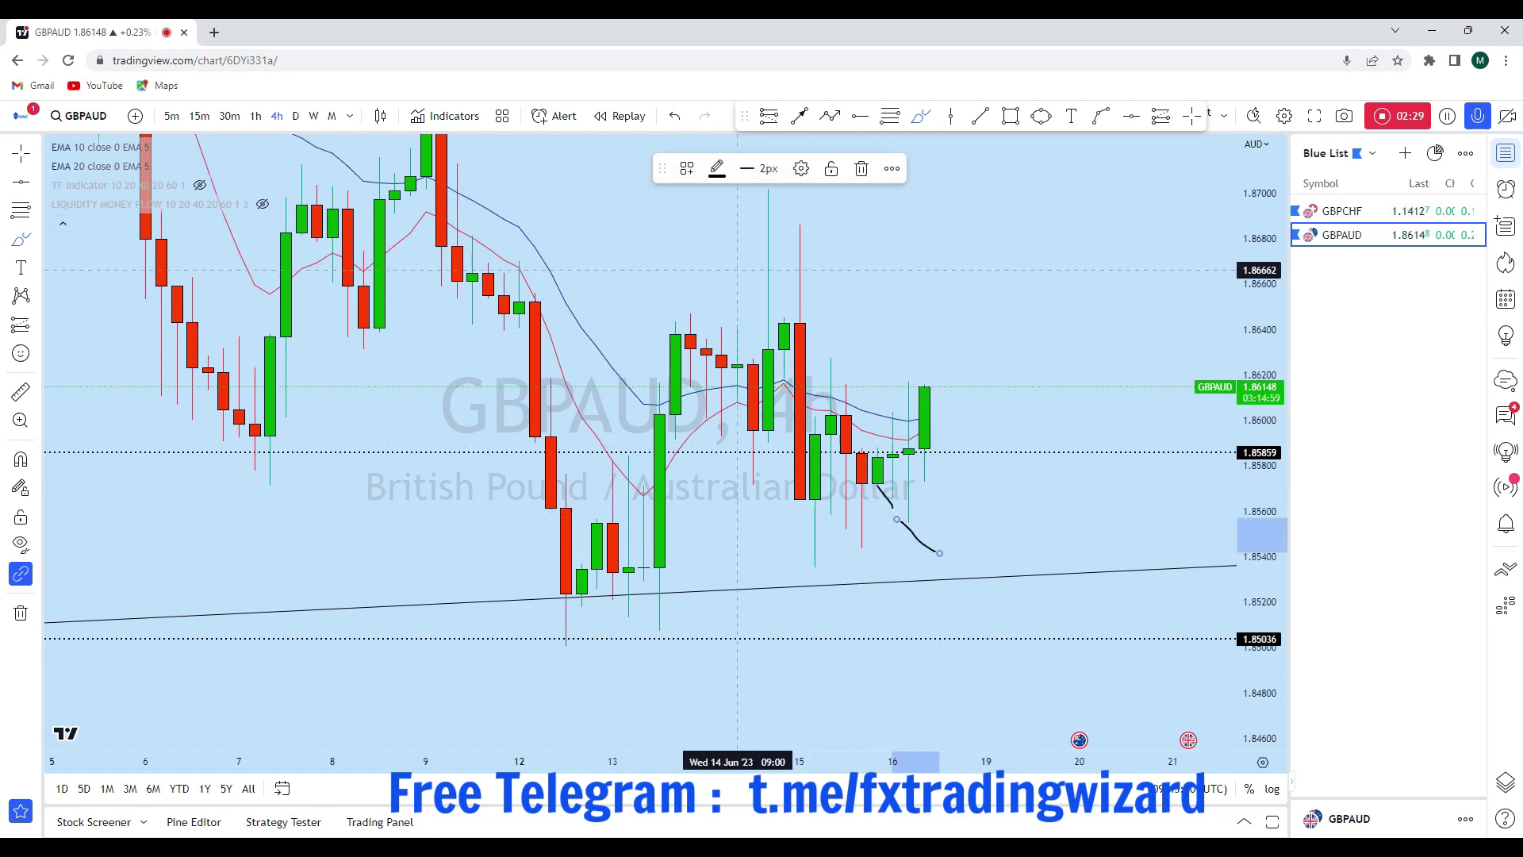
pyautogui.click(674, 115)
pyautogui.click(674, 116)
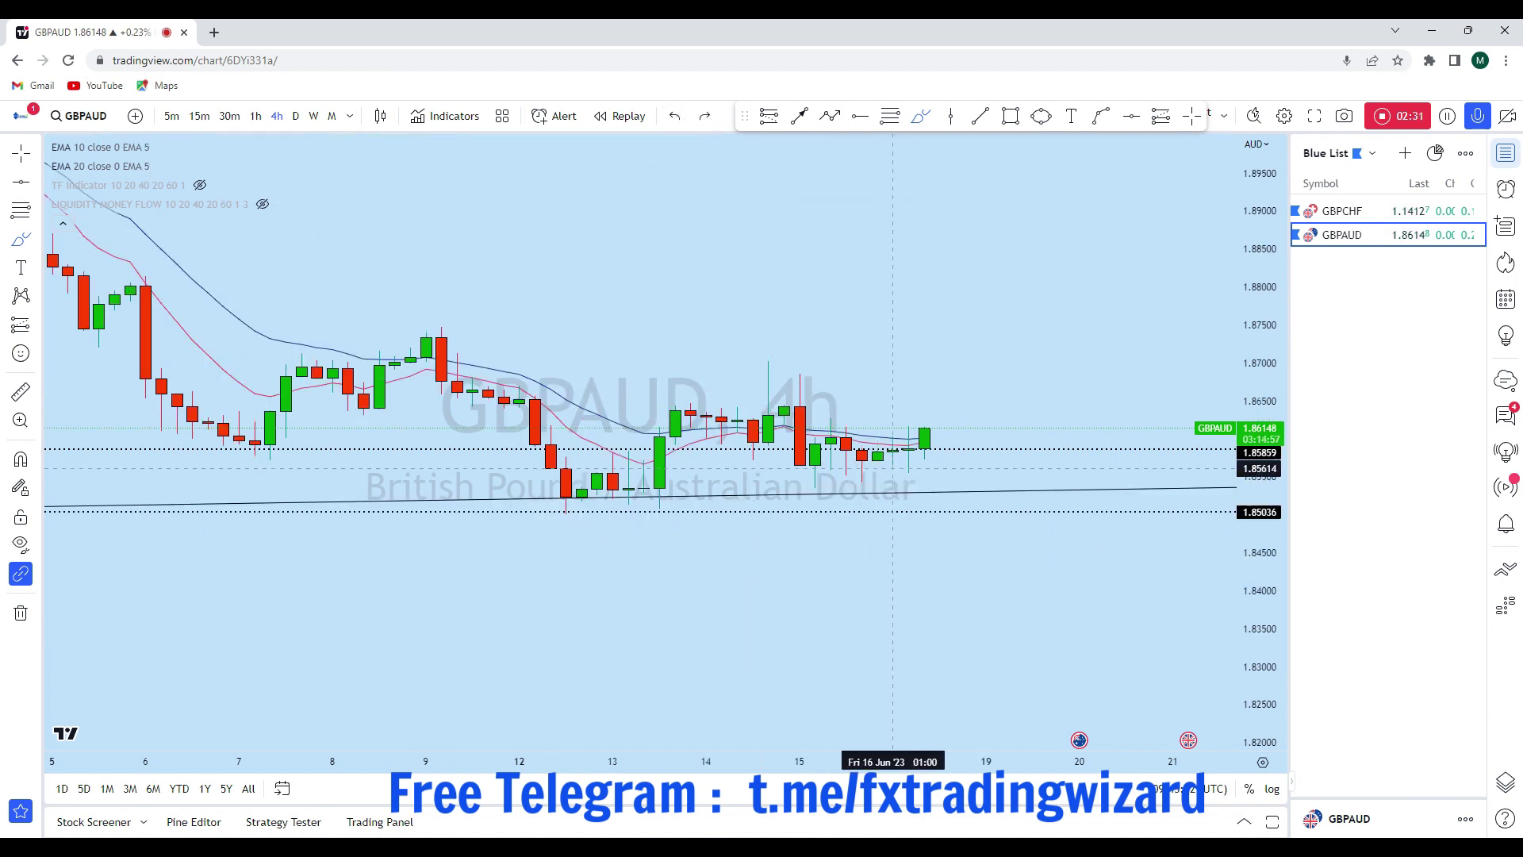
# - Sketch freehand vertical strokes through the 16 June candle and a small loop where it meets the 1.85859 line, undoing each one
pyautogui.moveTo(909, 487); pyautogui.dragTo(908, 363)
pyautogui.moveTo(1266, 651); pyautogui.dragTo(1269, 198)
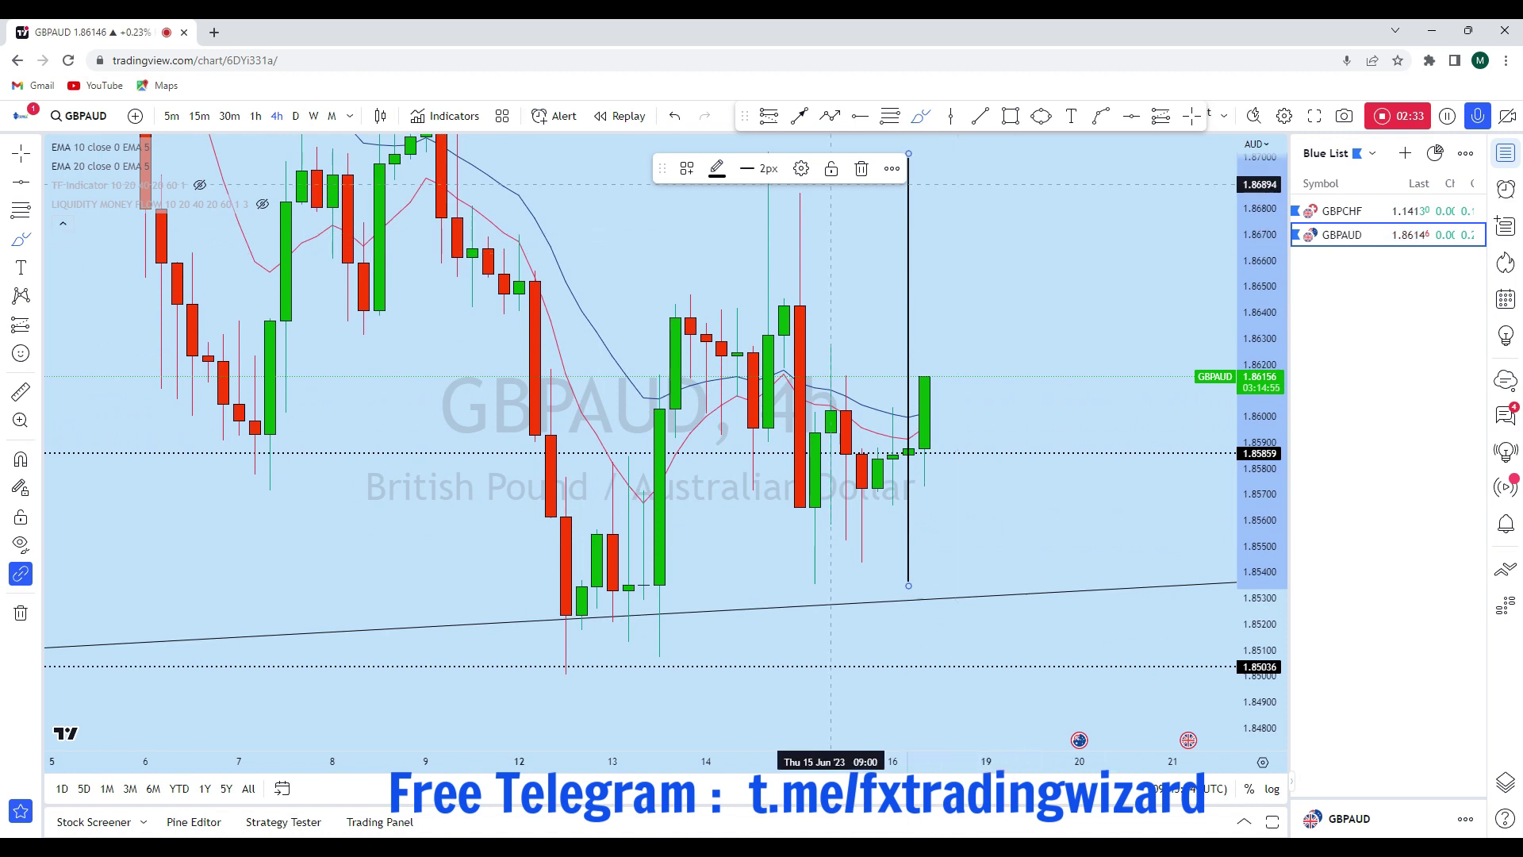
pyautogui.click(684, 121)
pyautogui.click(684, 121)
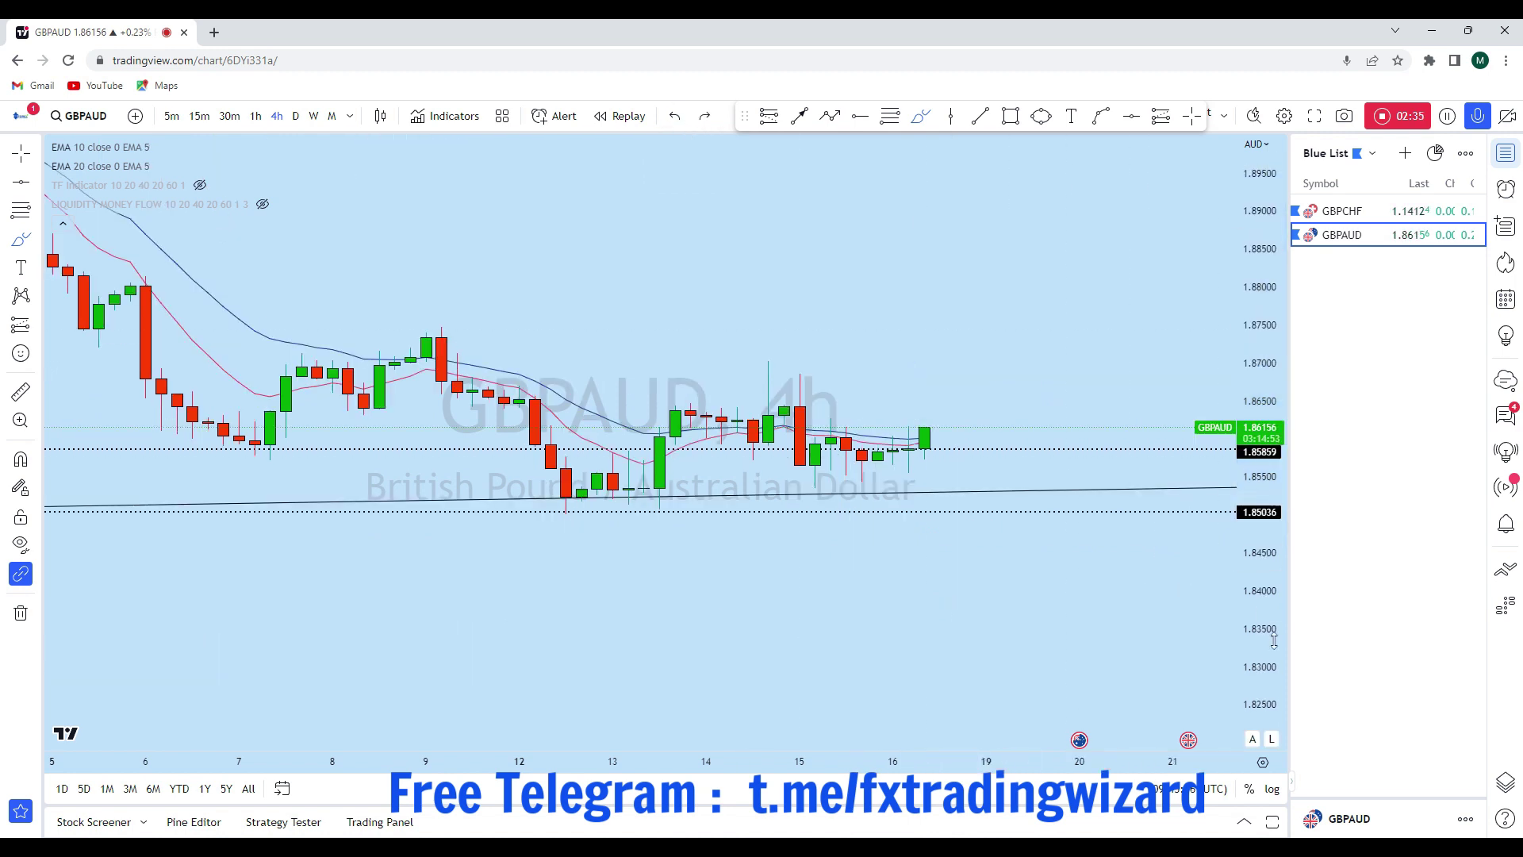
pyautogui.moveTo(1262, 627); pyautogui.dragTo(1262, 171)
pyautogui.scroll(1, 1055, 452)
pyautogui.scroll(-4, 1055, 456)
pyautogui.moveTo(1010, 461); pyautogui.dragTo(1001, 438)
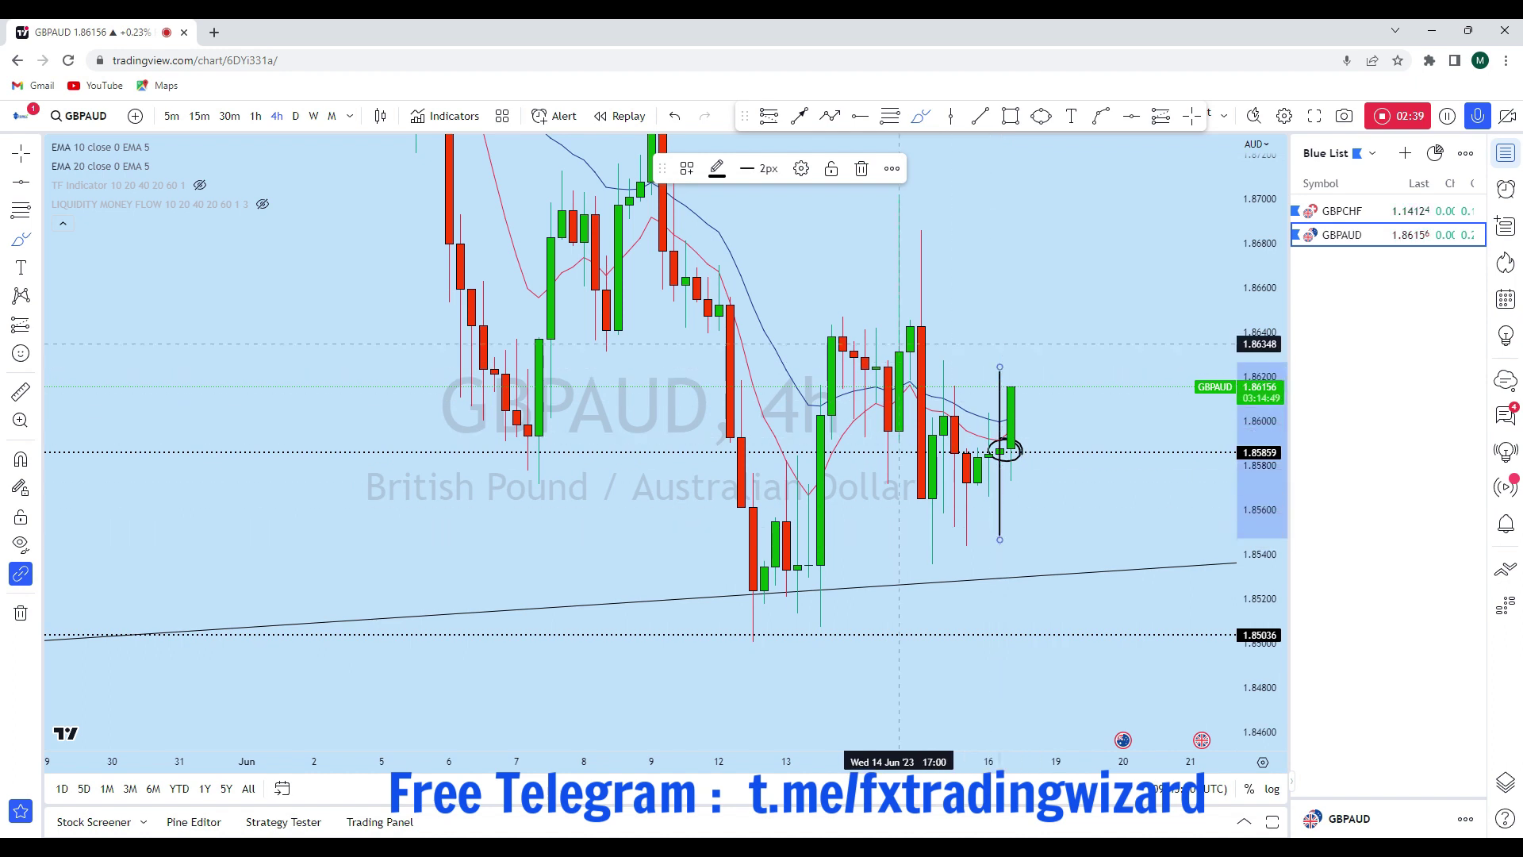
pyautogui.click(683, 119)
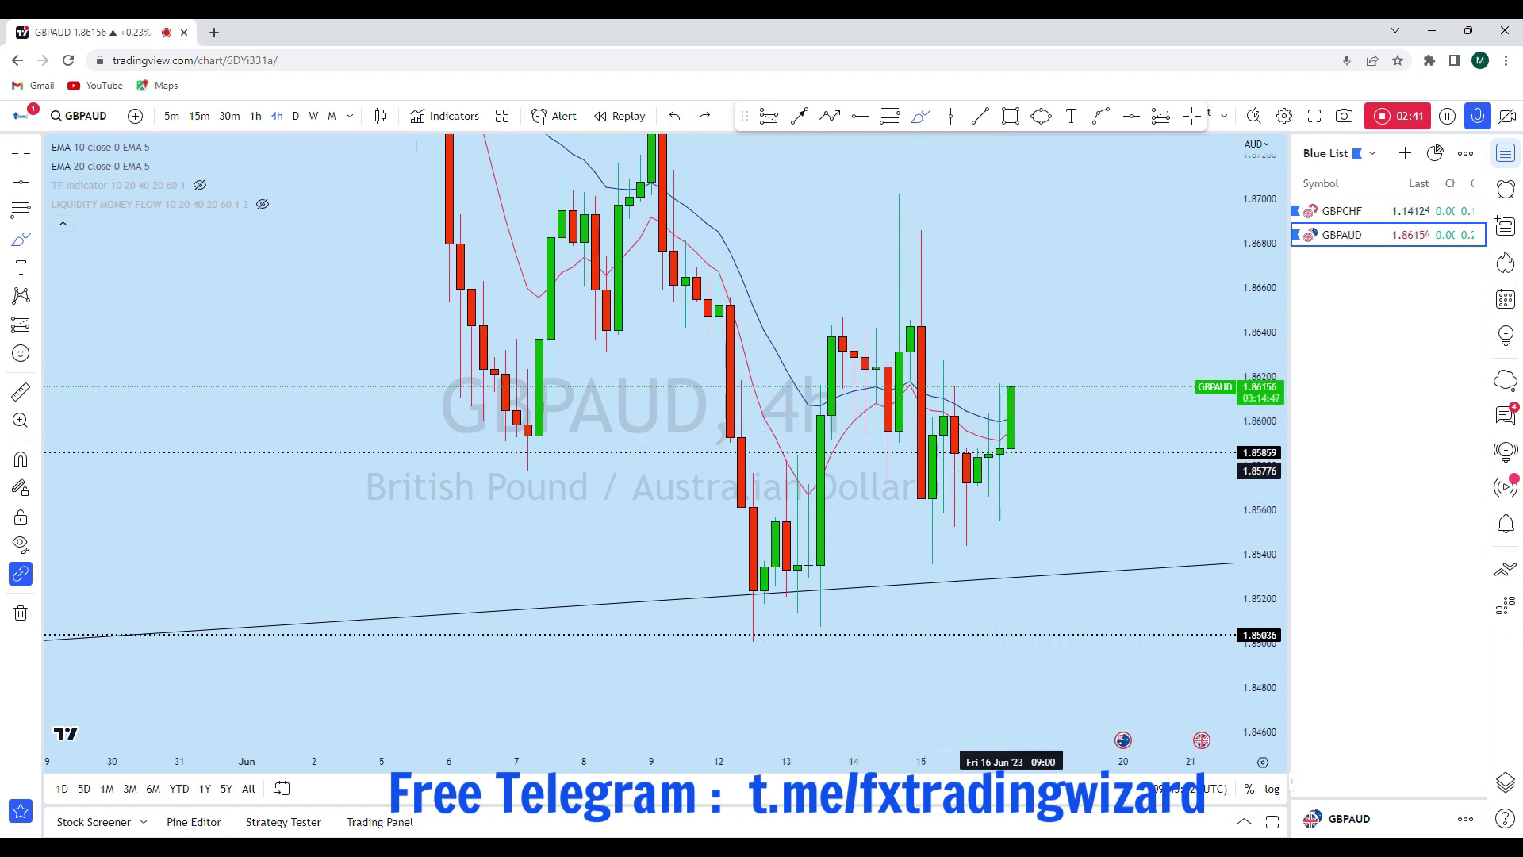
# - Sketch a freehand circle around the latest 4-hour candle and undo it
pyautogui.scroll(-2, 1071, 474)
pyautogui.scroll(2, 1071, 474)
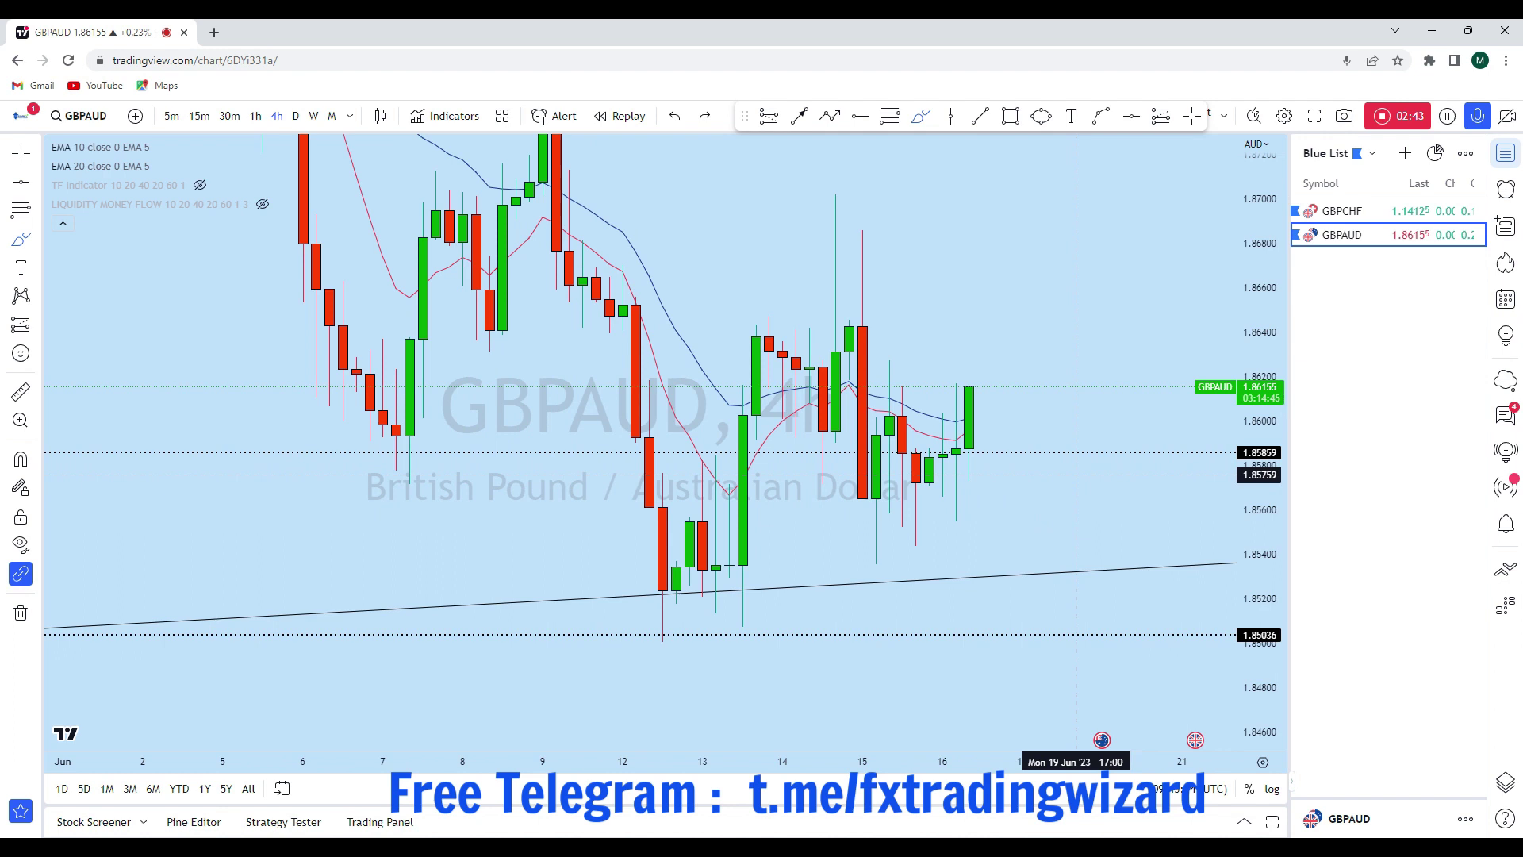
pyautogui.scroll(1, 1076, 474)
pyautogui.moveTo(971, 379)
pyautogui.mouseDown()
pyautogui.moveTo(952, 370)
pyautogui.moveTo(928, 452)
pyautogui.moveTo(957, 374)
pyautogui.mouseUp()
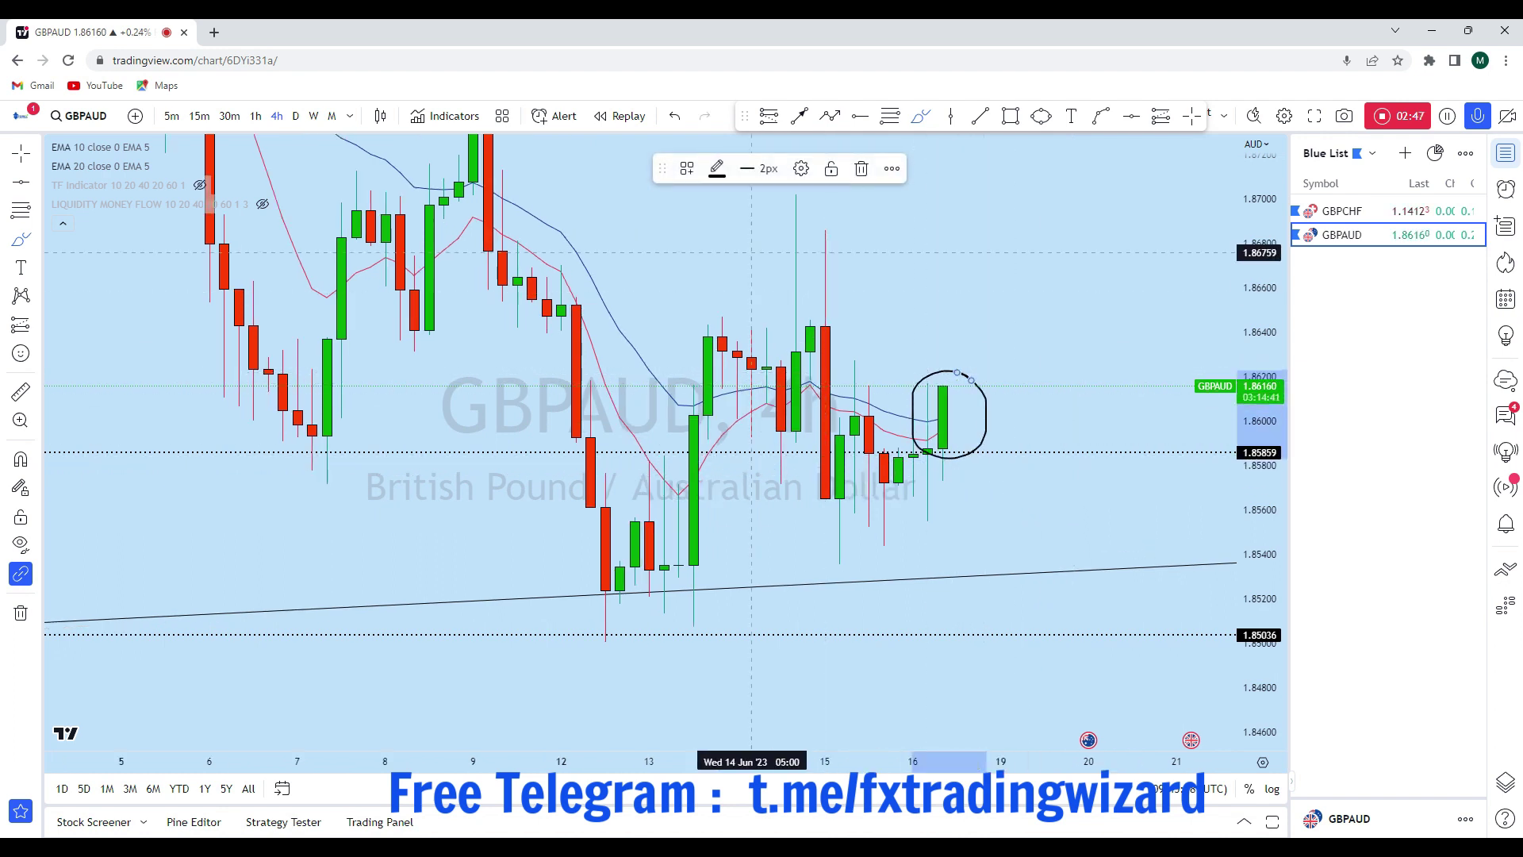
pyautogui.click(676, 117)
# - Draw a narrow ellipse beside the body of the latest 4-hour candle, just above the 1.85859 line
pyautogui.click(1042, 116)
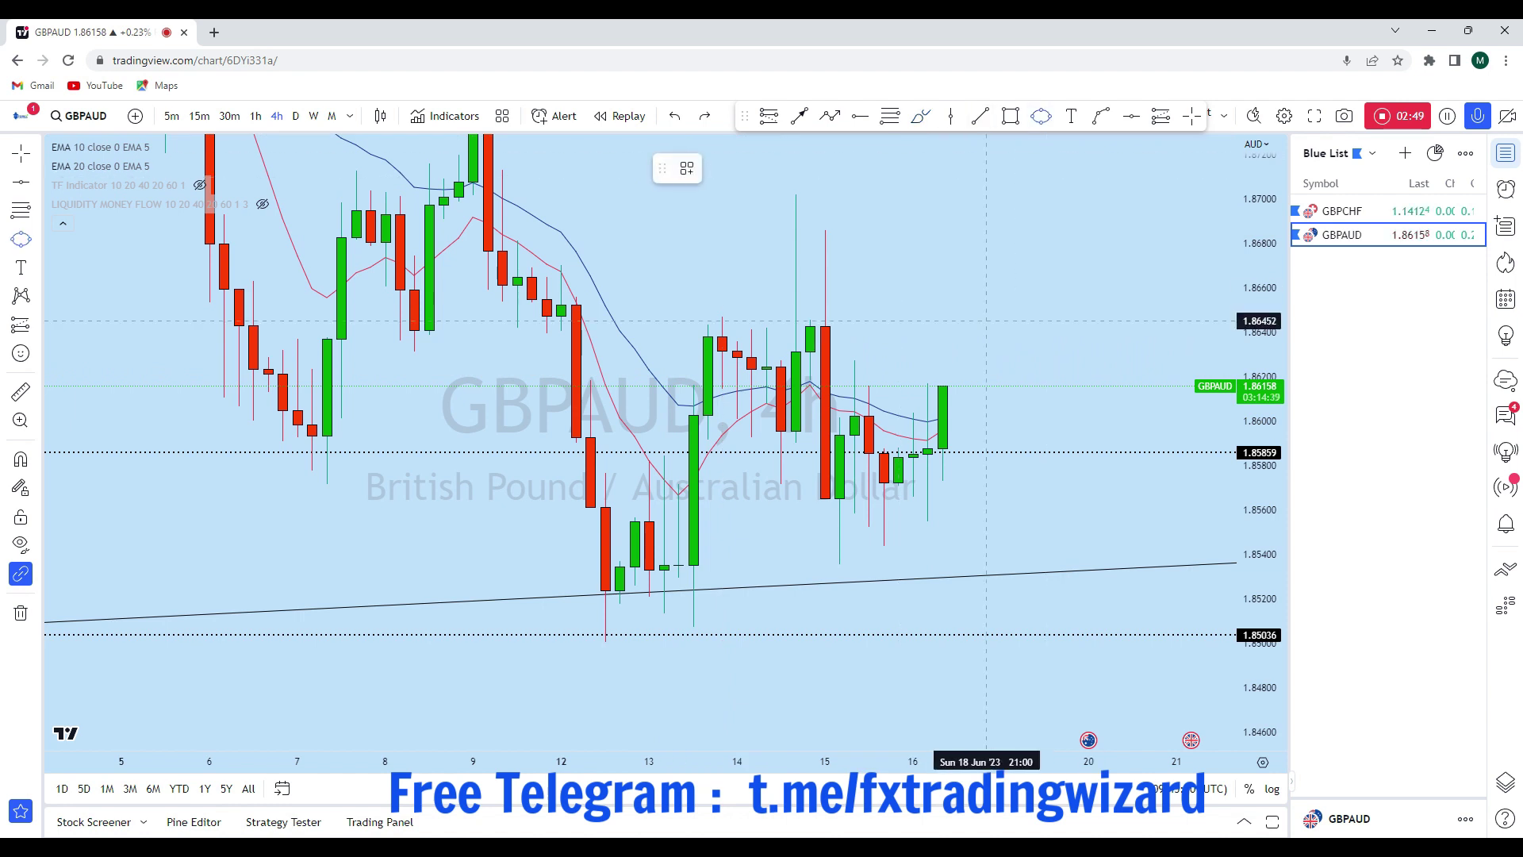
pyautogui.click(944, 446)
pyautogui.click(972, 398)
pyautogui.click(978, 433)
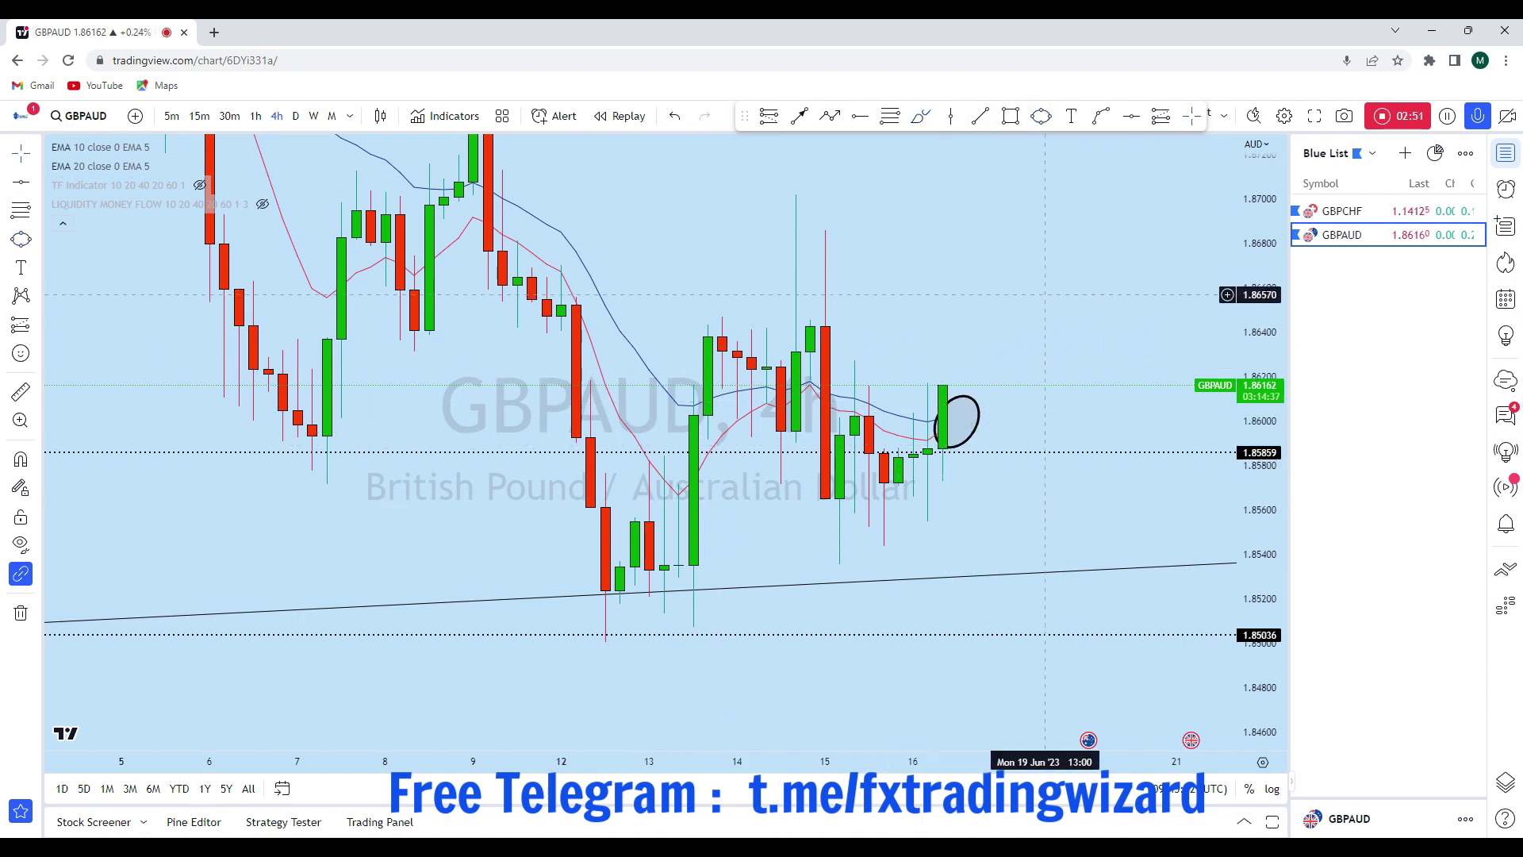
pyautogui.moveTo(1045, 294); pyautogui.dragTo(935, 442)
pyautogui.scroll(-4, 1009, 459)
pyautogui.moveTo(1134, 433); pyautogui.dragTo(1066, 448)
pyautogui.scroll(2, 1065, 448)
pyautogui.moveTo(902, 580); pyautogui.dragTo(947, 543)
# - Draw an arrow rising from the ellipse at about 1.85959 to about 1.87370
pyautogui.click(799, 116)
pyautogui.click(884, 555)
pyautogui.click(981, 244)
pyautogui.scroll(-4, 1230, 411)
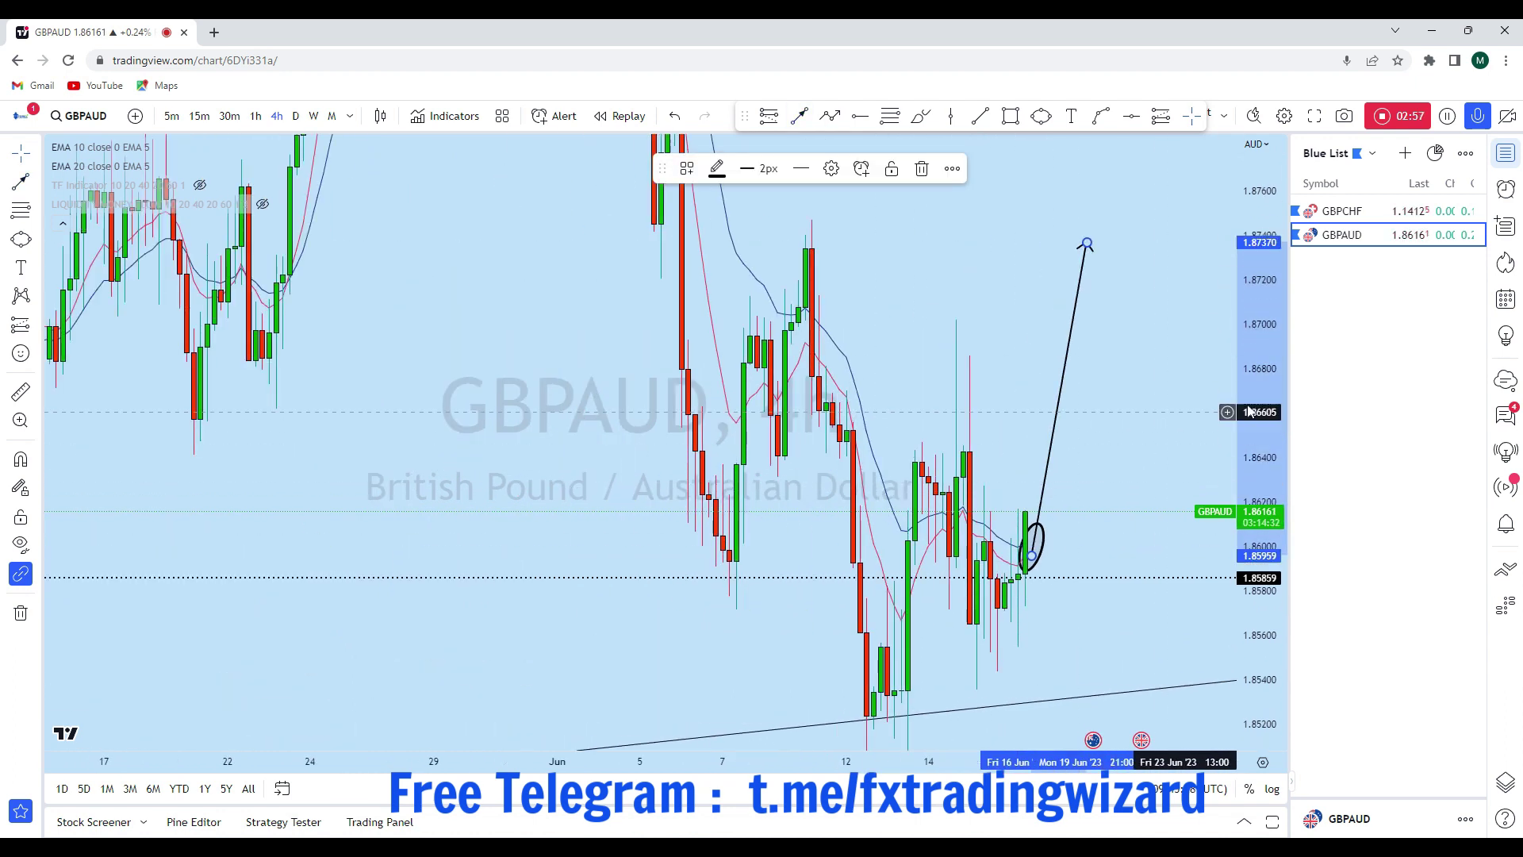
pyautogui.scroll(-2, 1250, 411)
pyautogui.scroll(2, 1094, 317)
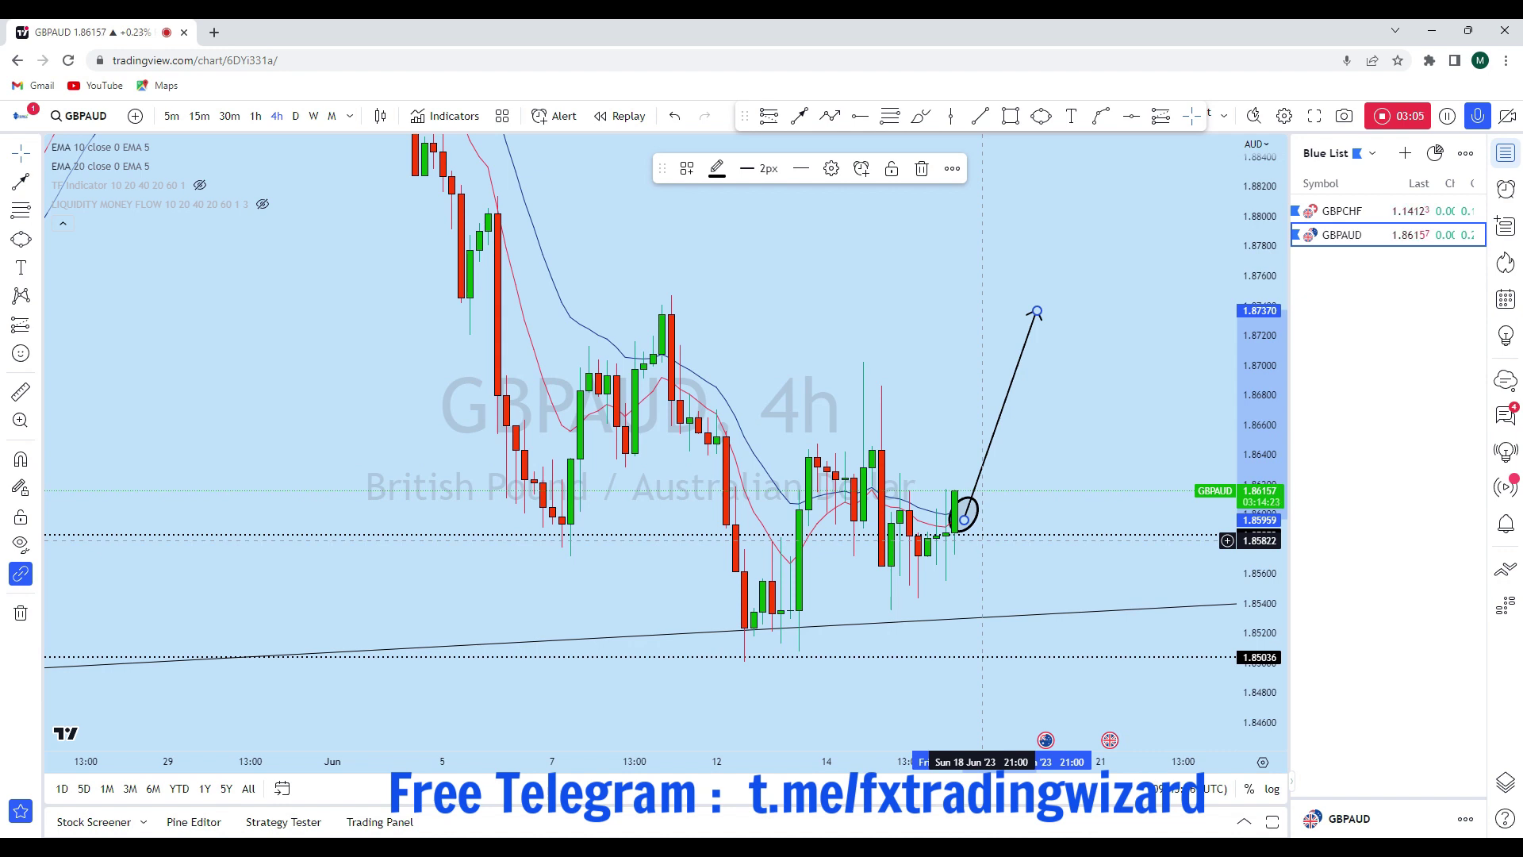
pyautogui.scroll(3, 1000, 535)
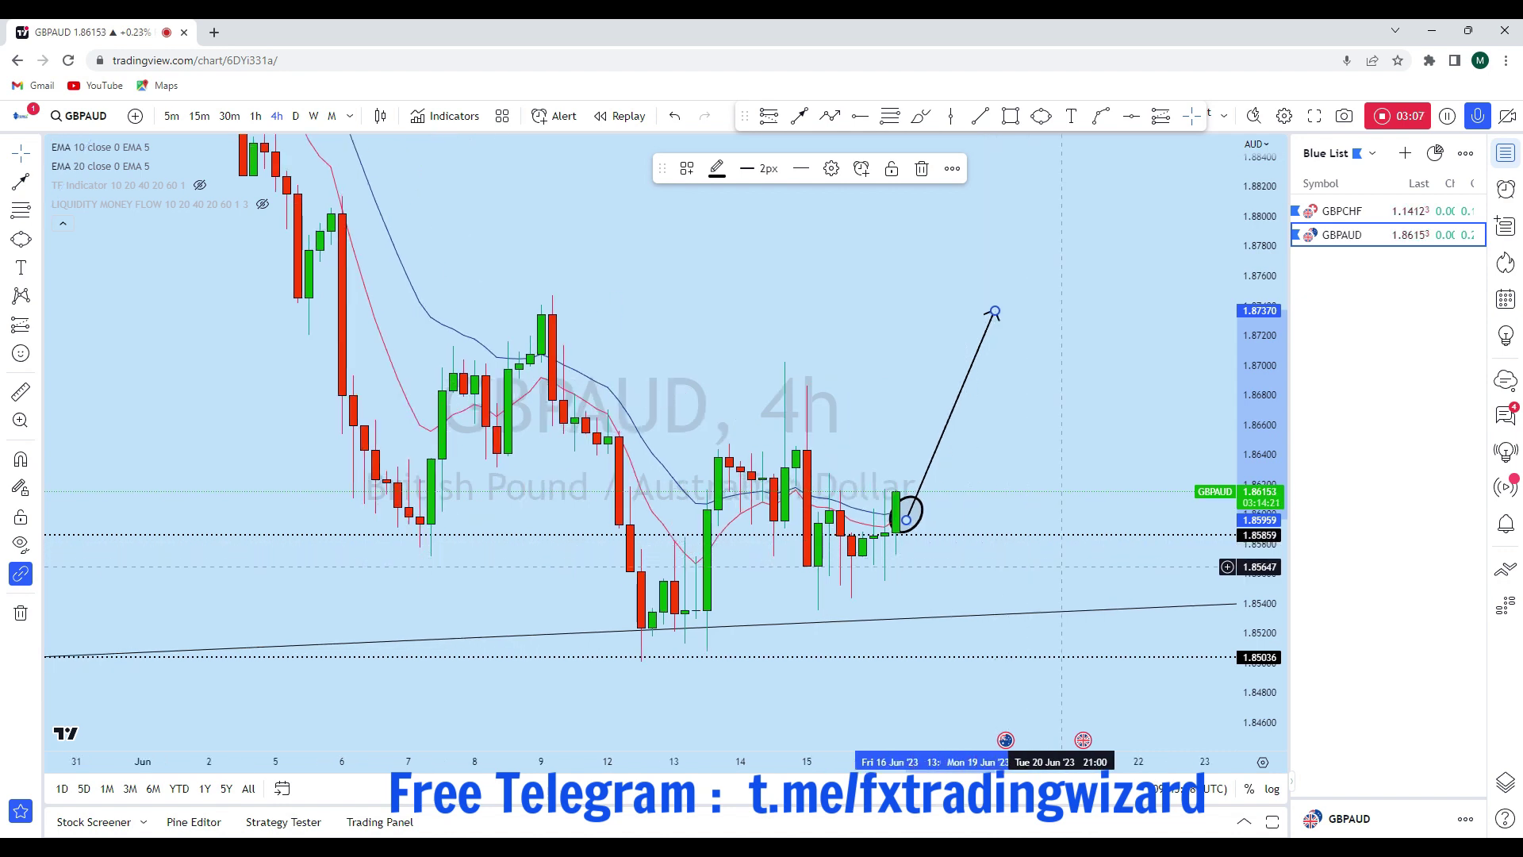
# - Switch to GBPCHF on the monthly timeframe and frame the candles from 2019 to June 2023
pyautogui.click(1379, 213)
pyautogui.scroll(-3, 1021, 351)
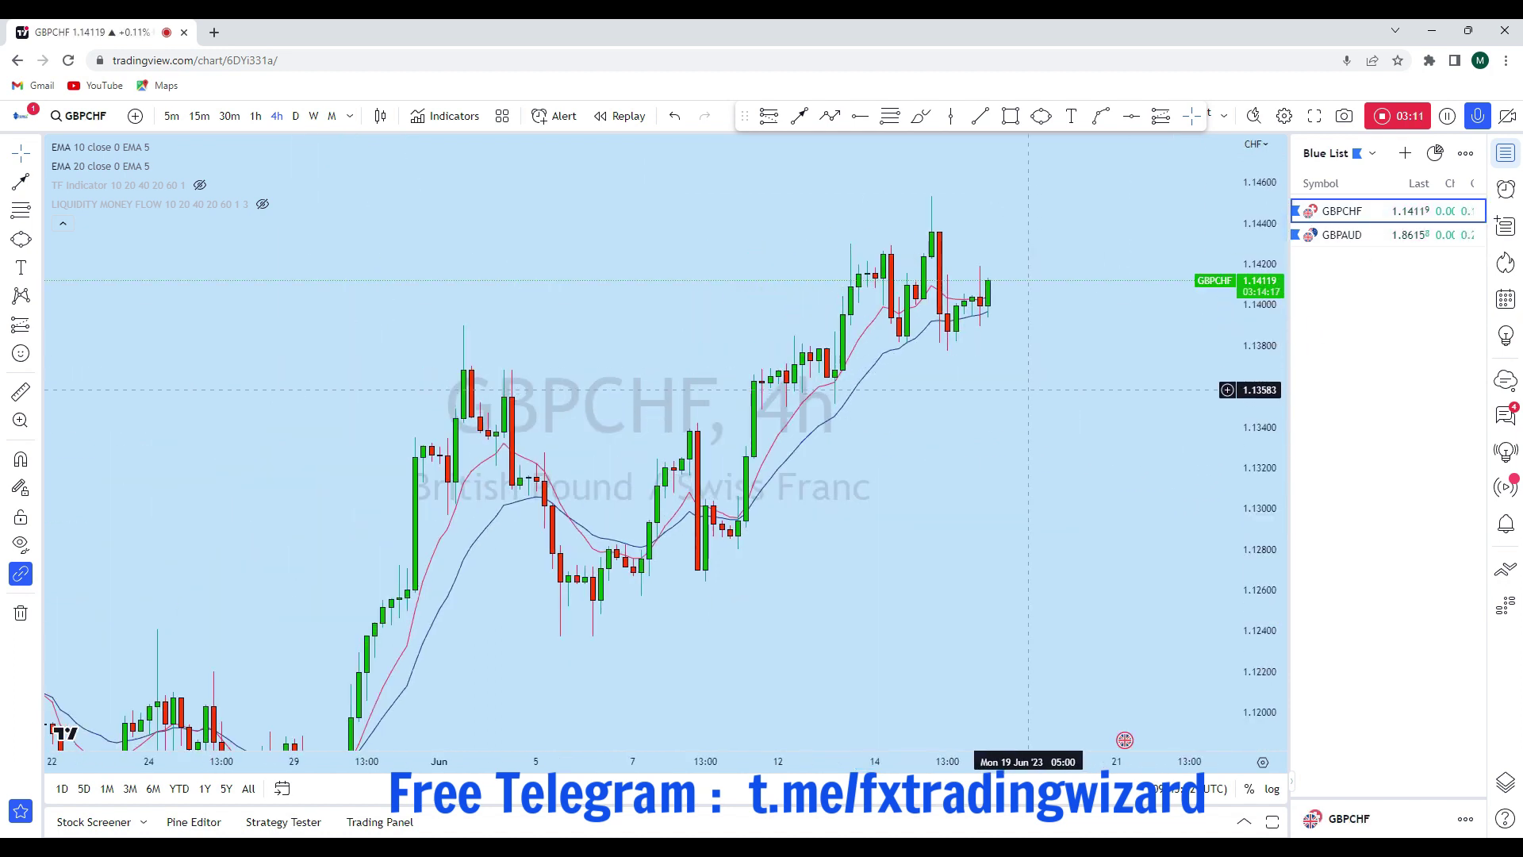
pyautogui.click(332, 115)
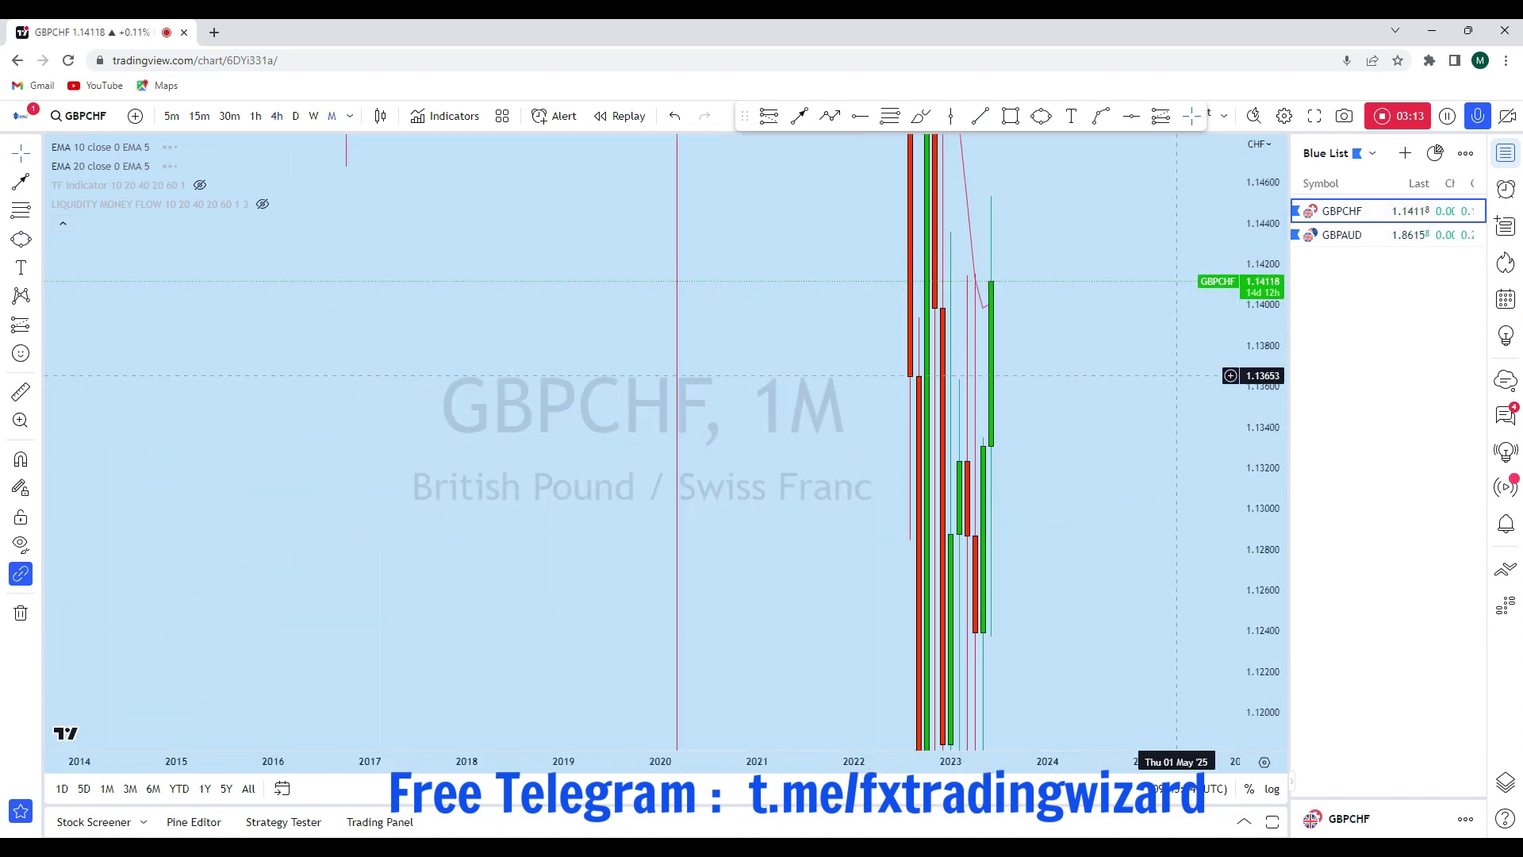
pyautogui.scroll(3, 1046, 580)
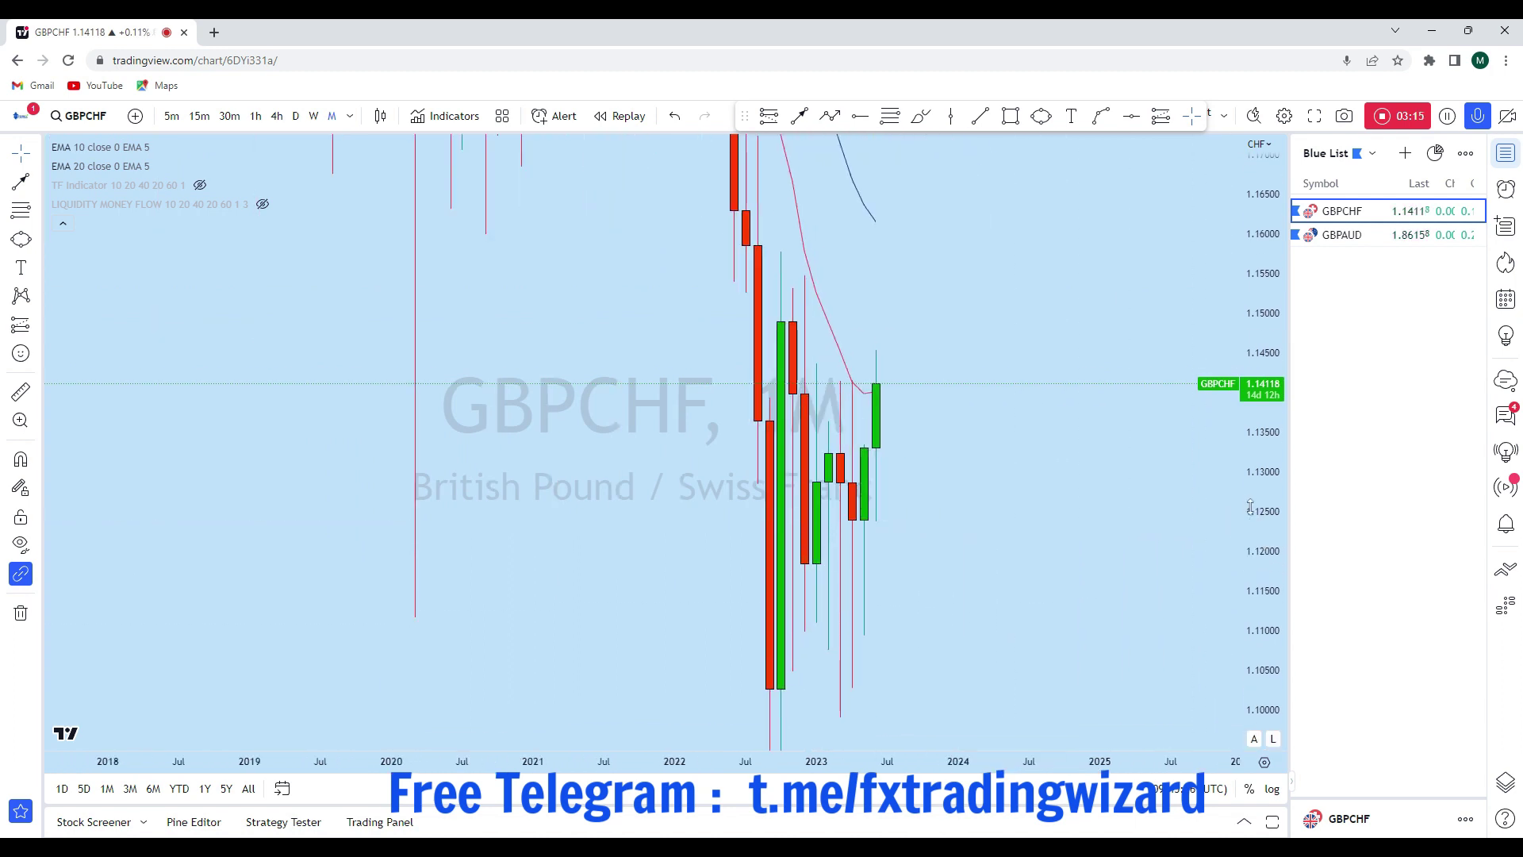
pyautogui.moveTo(1250, 511); pyautogui.dragTo(1250, 666)
pyautogui.scroll(1, 1020, 544)
pyautogui.scroll(-3, 952, 516)
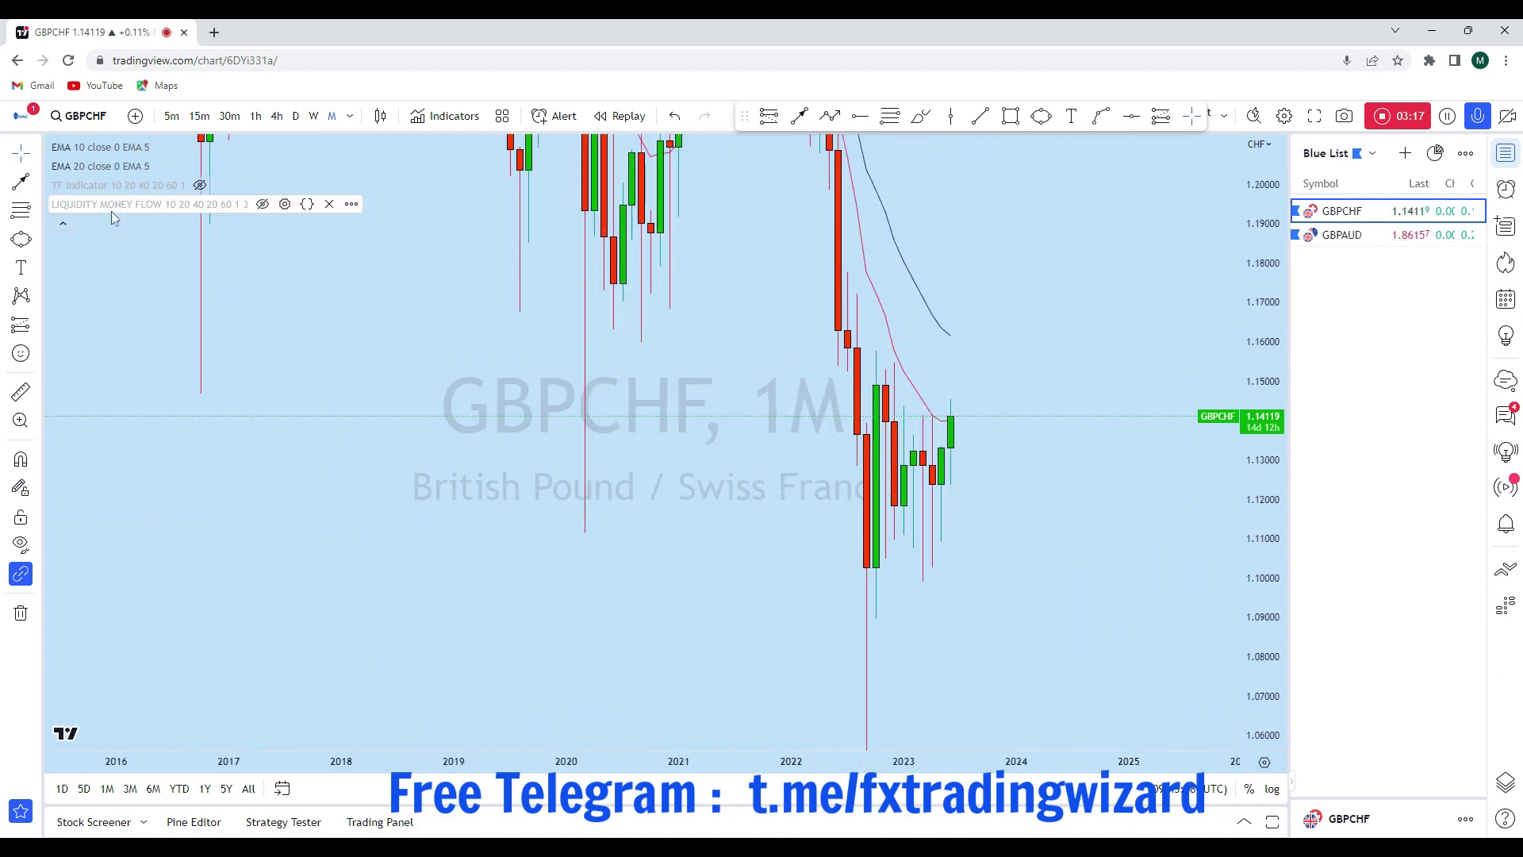
pyautogui.click(37, 153)
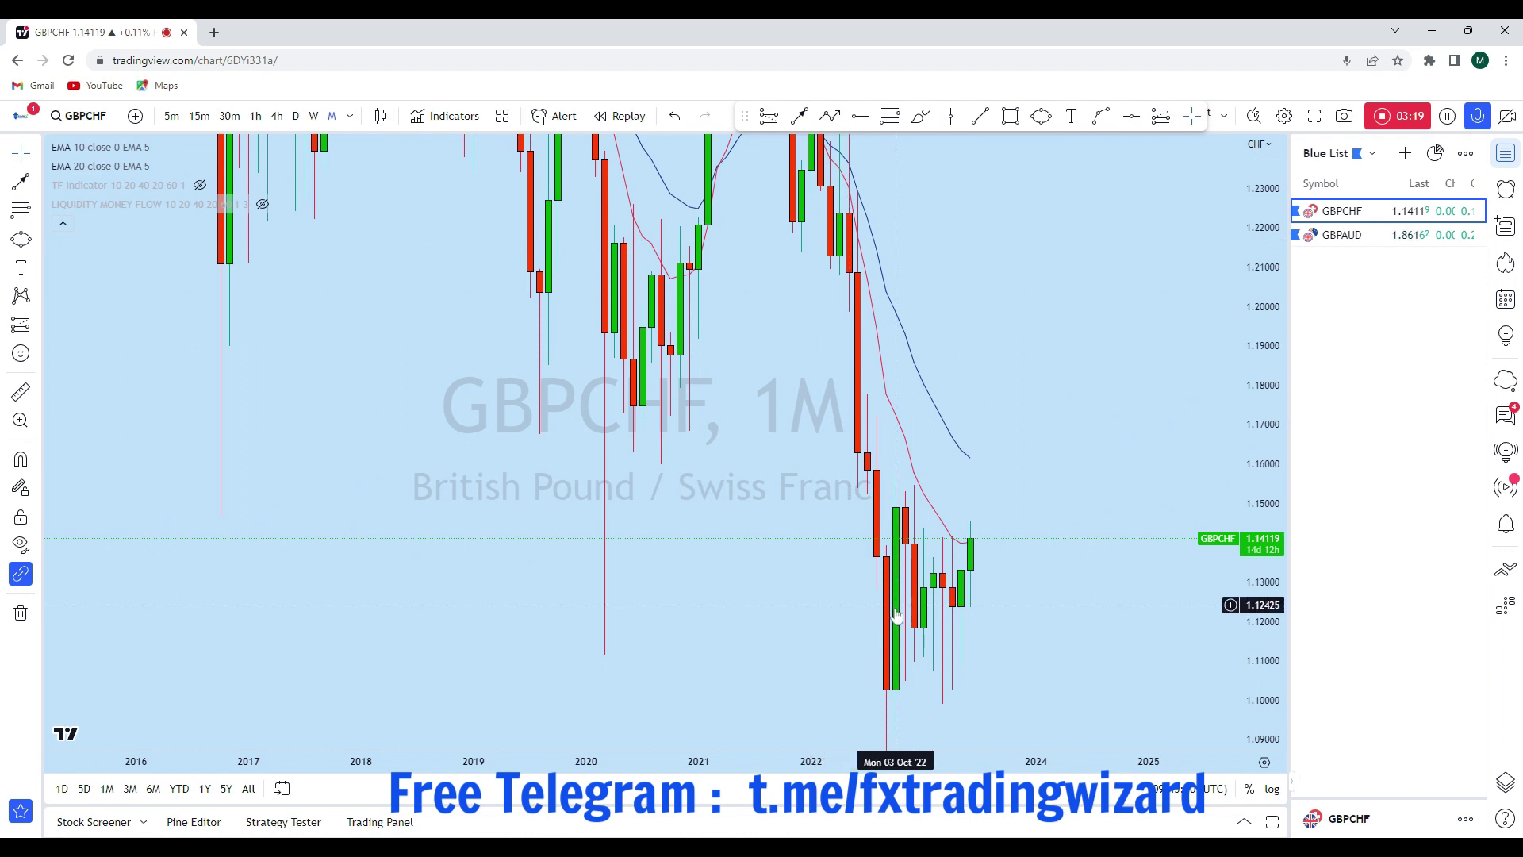
pyautogui.scroll(5, 932, 239)
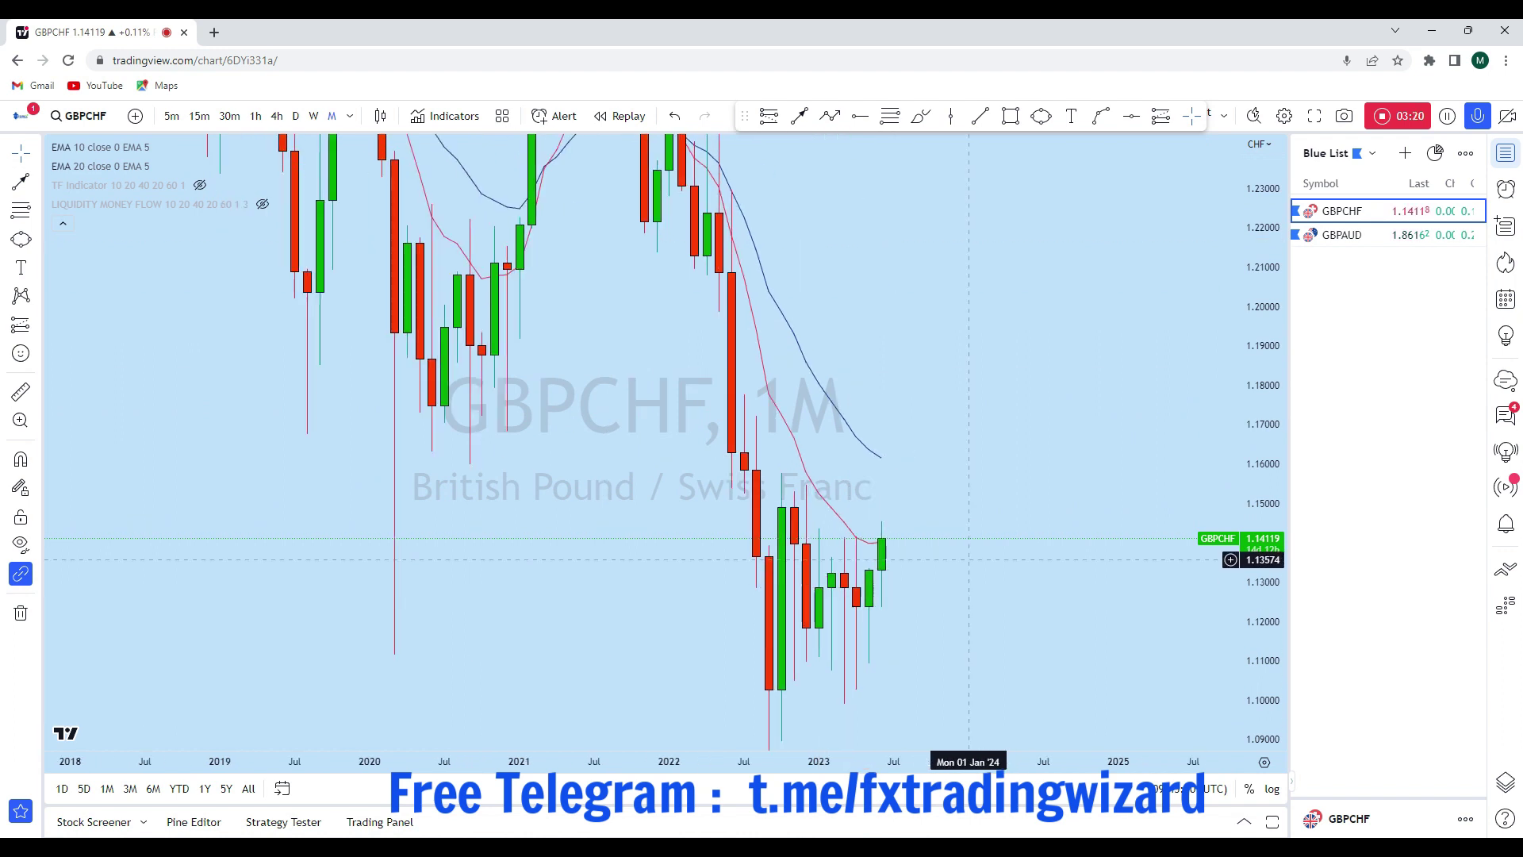
# - Sketch freehand strokes beneath the recent GBPCHF monthly candles and undo them
pyautogui.click(921, 116)
pyautogui.moveTo(796, 611)
pyautogui.mouseDown()
pyautogui.moveTo(872, 579)
pyautogui.moveTo(929, 587)
pyautogui.moveTo(877, 584)
pyautogui.moveTo(918, 661)
pyautogui.mouseUp()
pyautogui.click(675, 116)
pyautogui.click(675, 116)
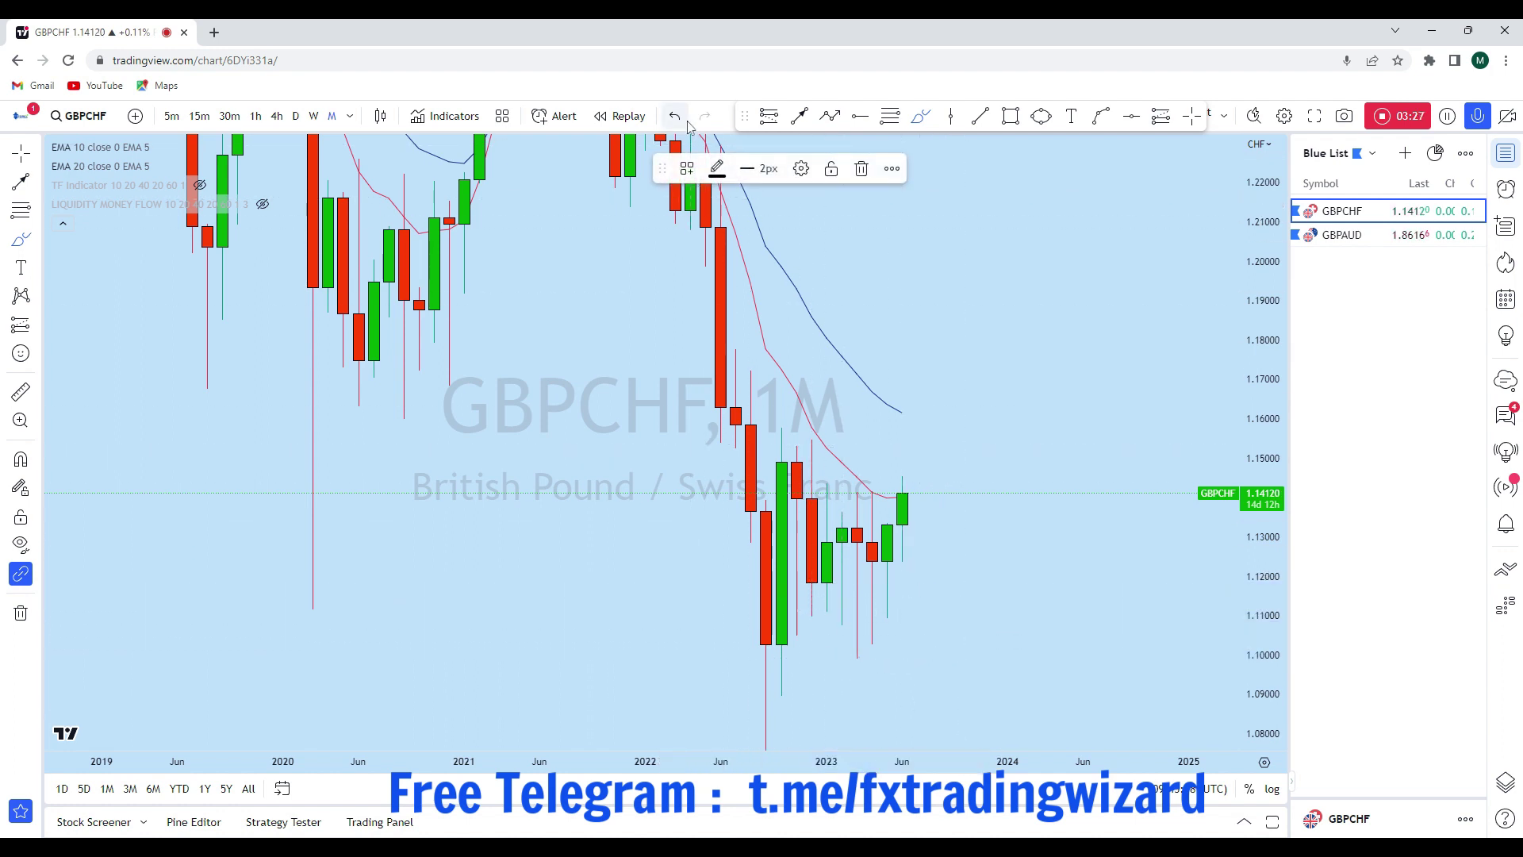
# - Sketch a freehand bullish path from the latest monthly candle up to about 1.203, undoing the strokes
pyautogui.scroll(-2, 954, 474)
pyautogui.moveTo(967, 566); pyautogui.dragTo(966, 544)
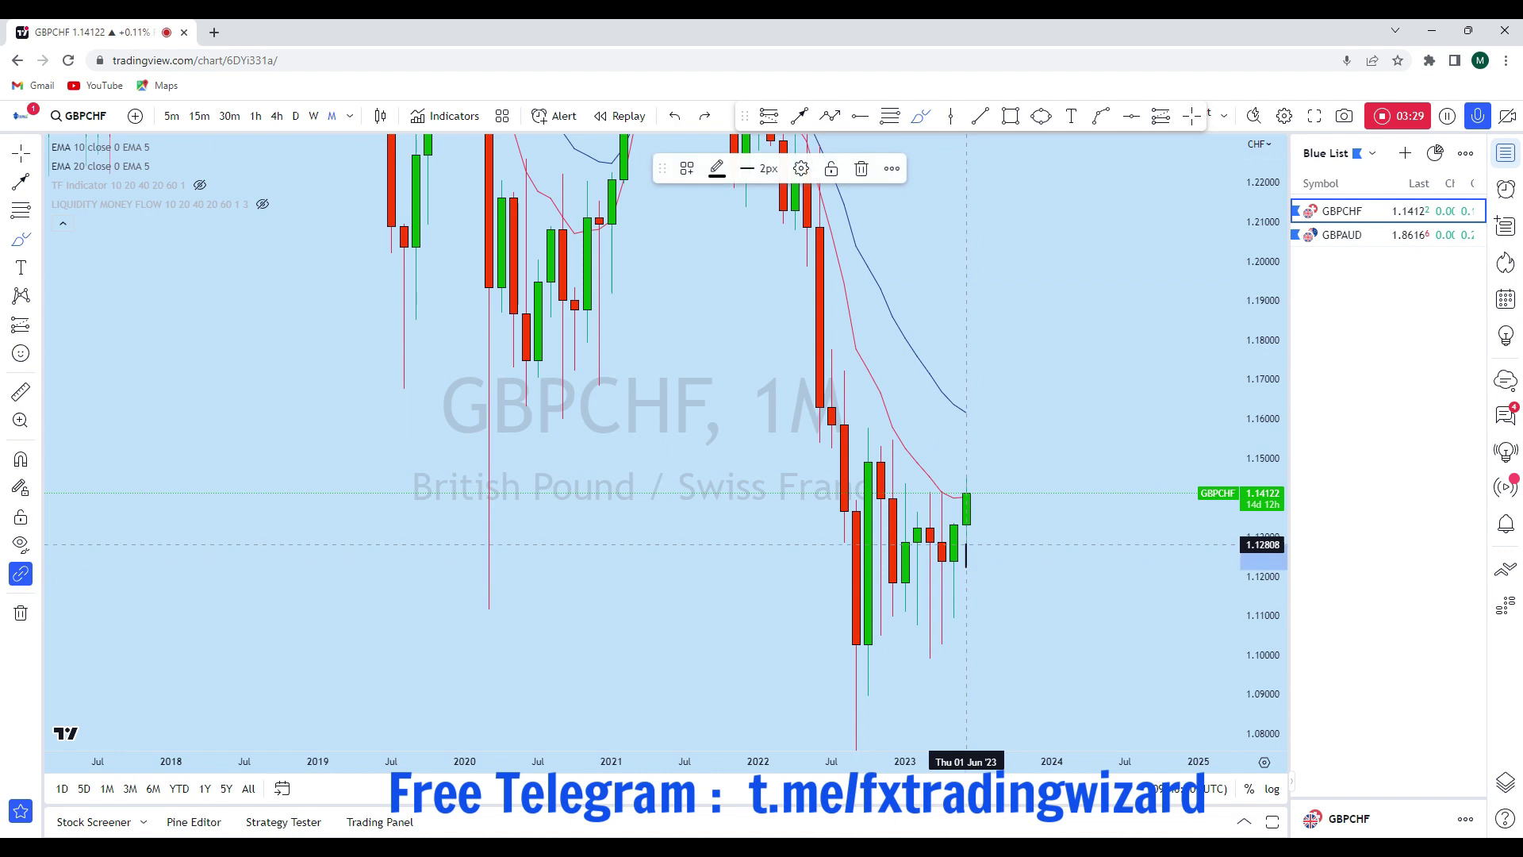
pyautogui.moveTo(1003, 458); pyautogui.dragTo(999, 255)
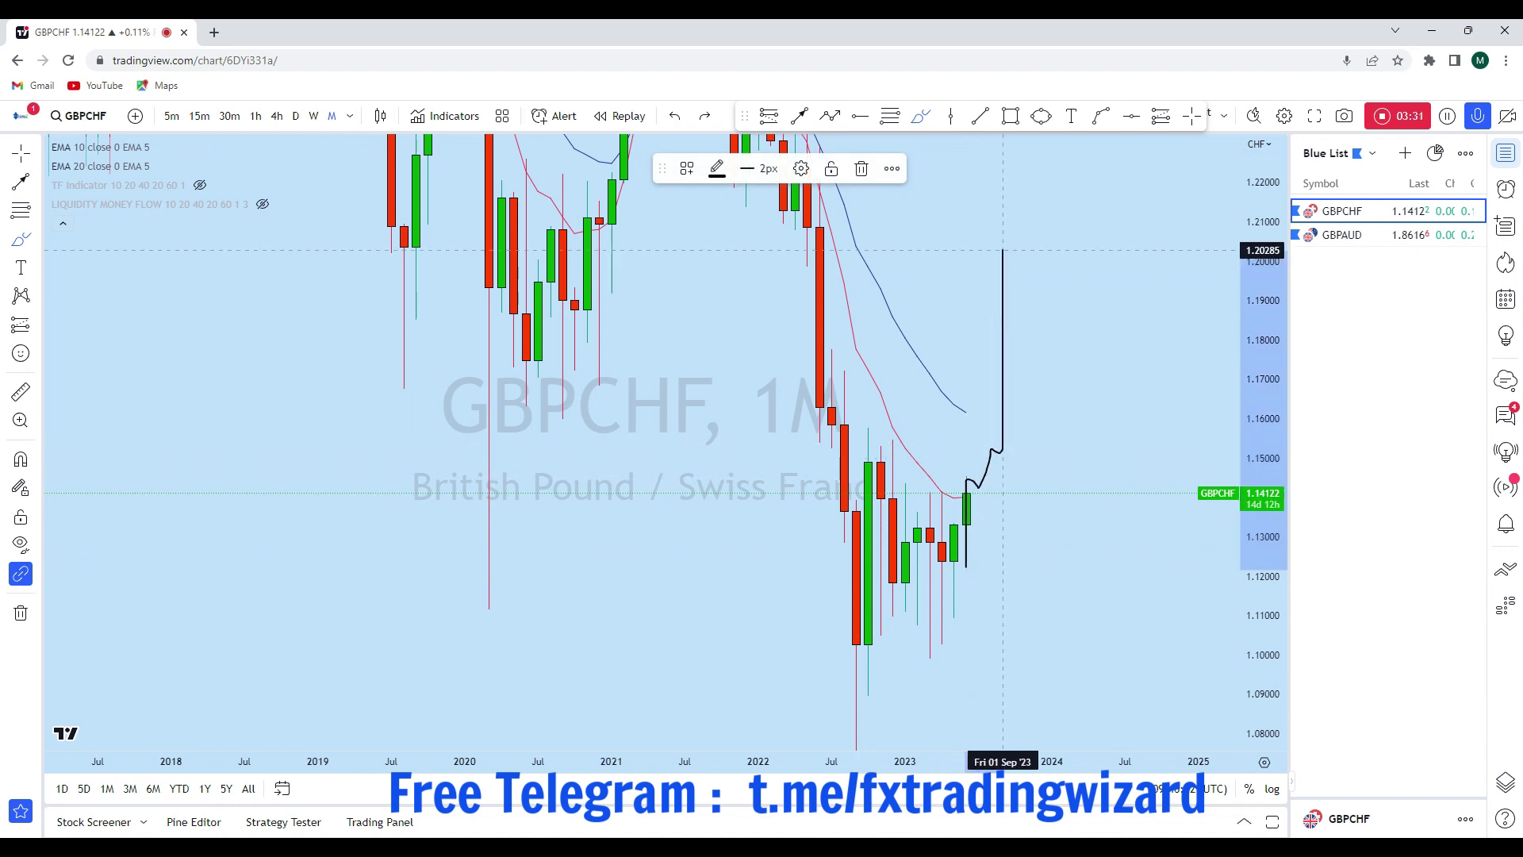
pyautogui.click(674, 116)
pyautogui.moveTo(1003, 360)
pyautogui.mouseDown()
pyautogui.moveTo(891, 306)
pyautogui.moveTo(1040, 429)
pyautogui.moveTo(993, 347)
pyautogui.mouseUp()
pyautogui.click(674, 116)
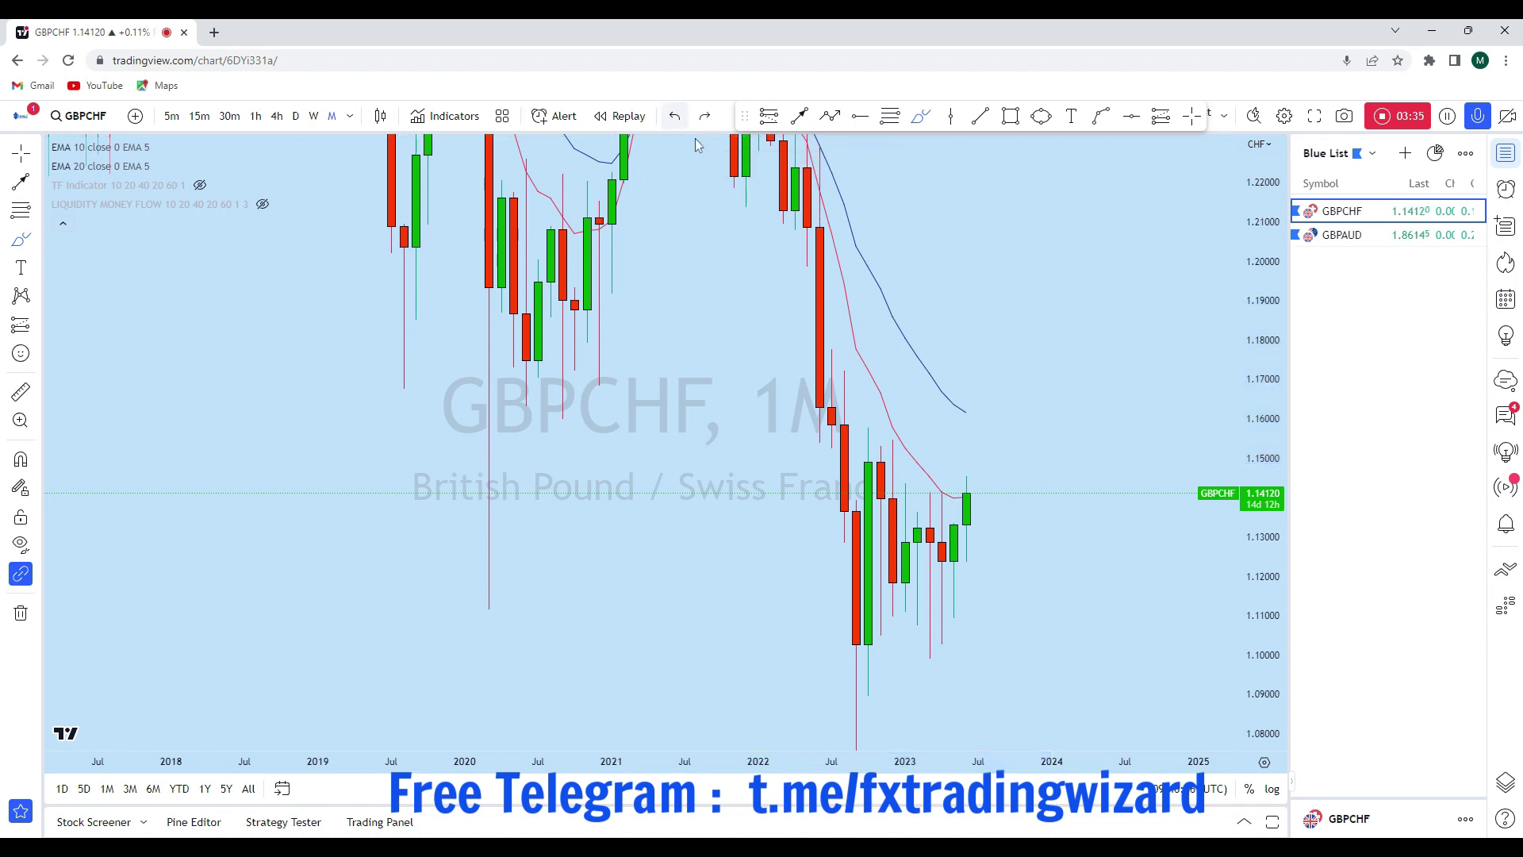
# - Sketch freehand rising zigzag paths and a vertical stroke from the 2023 monthly candles upward, undoing each one
pyautogui.moveTo(929, 632); pyautogui.dragTo(1077, 419)
pyautogui.click(676, 117)
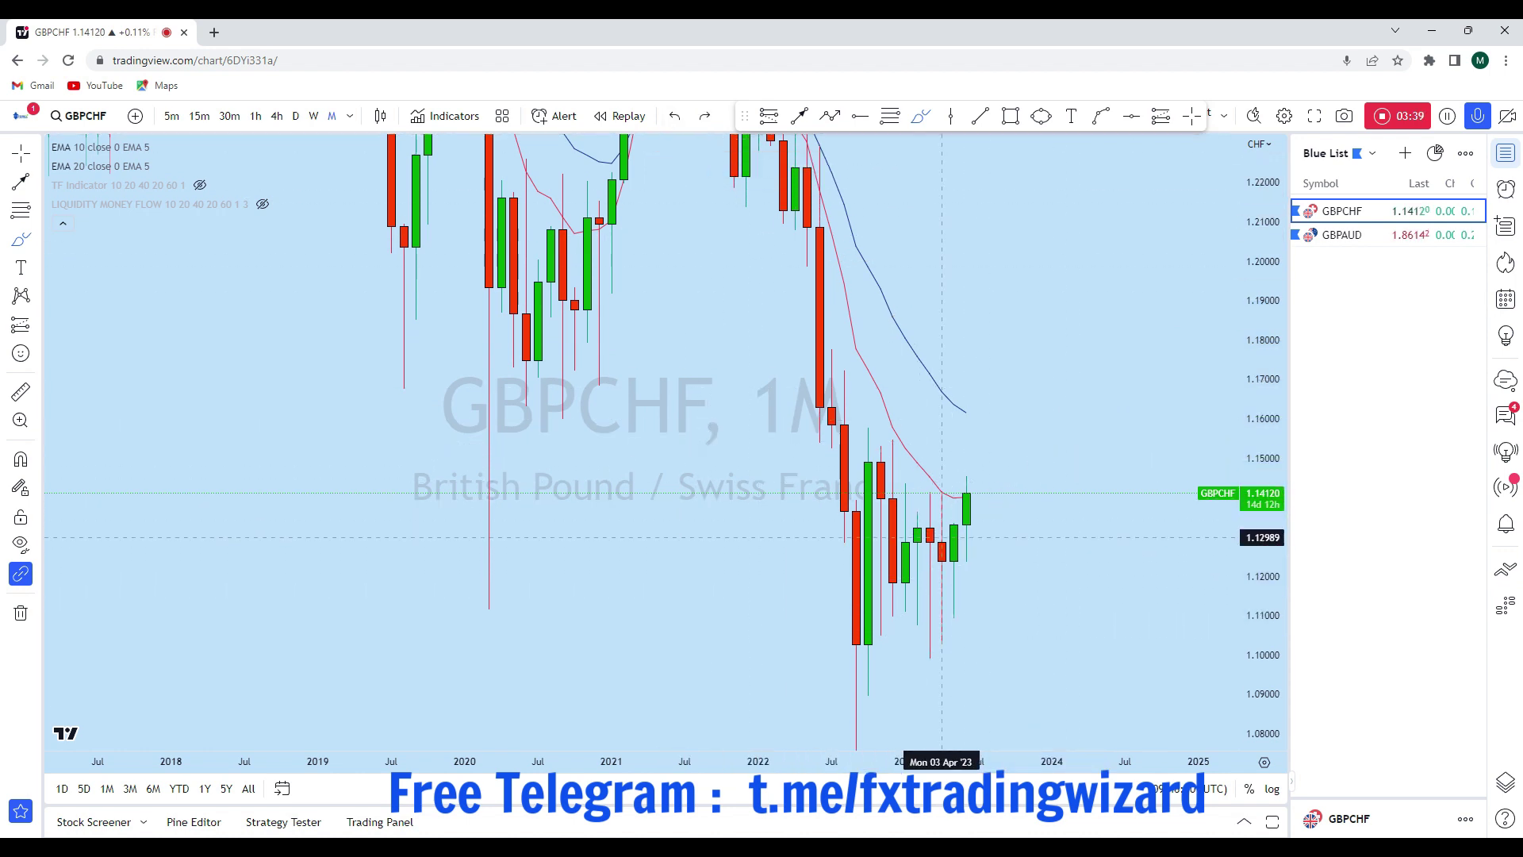
pyautogui.moveTo(913, 601)
pyautogui.mouseDown()
pyautogui.moveTo(922, 553)
pyautogui.moveTo(981, 485)
pyautogui.moveTo(1064, 335)
pyautogui.mouseUp()
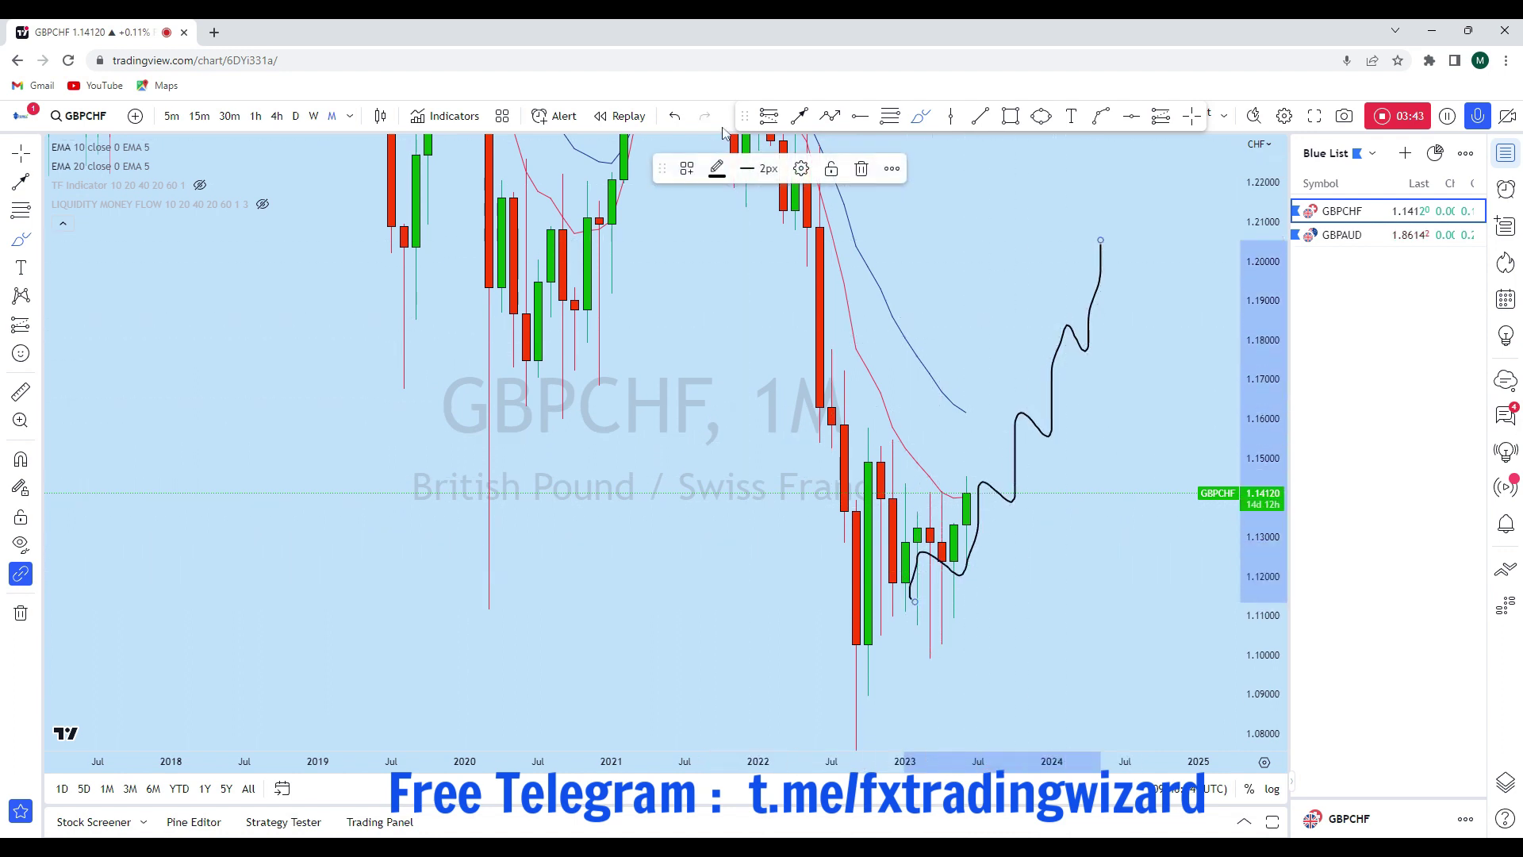
pyautogui.click(676, 116)
pyautogui.moveTo(978, 492); pyautogui.dragTo(978, 434)
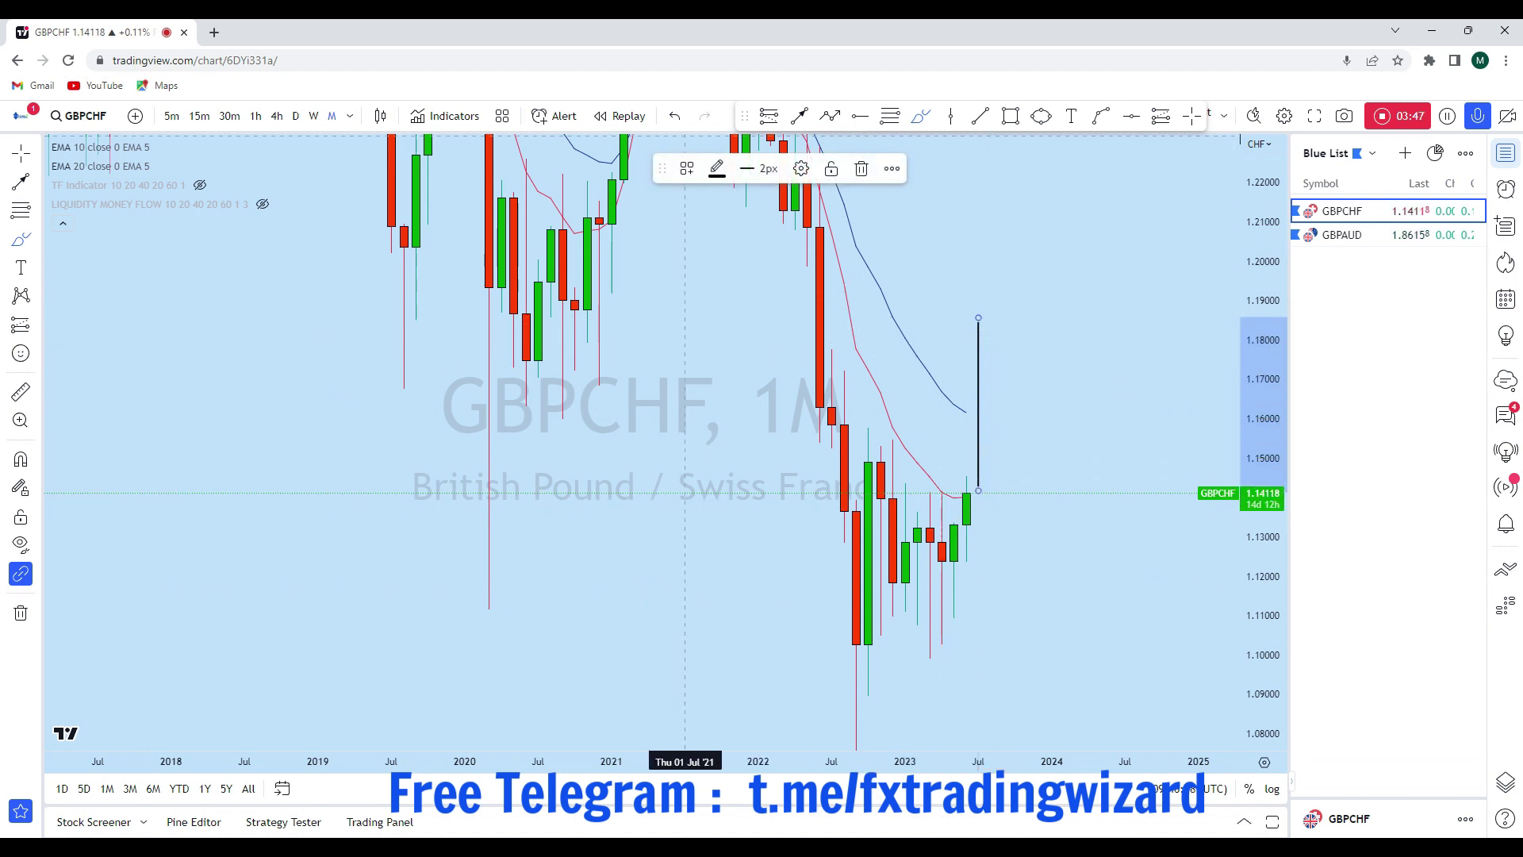
pyautogui.hotkey('ctrl', 'z')
# - Switch GBPCHF to the weekly timeframe and frame the candles since mid-2022, undoing freehand strokes beside the latest candles
pyautogui.click(314, 118)
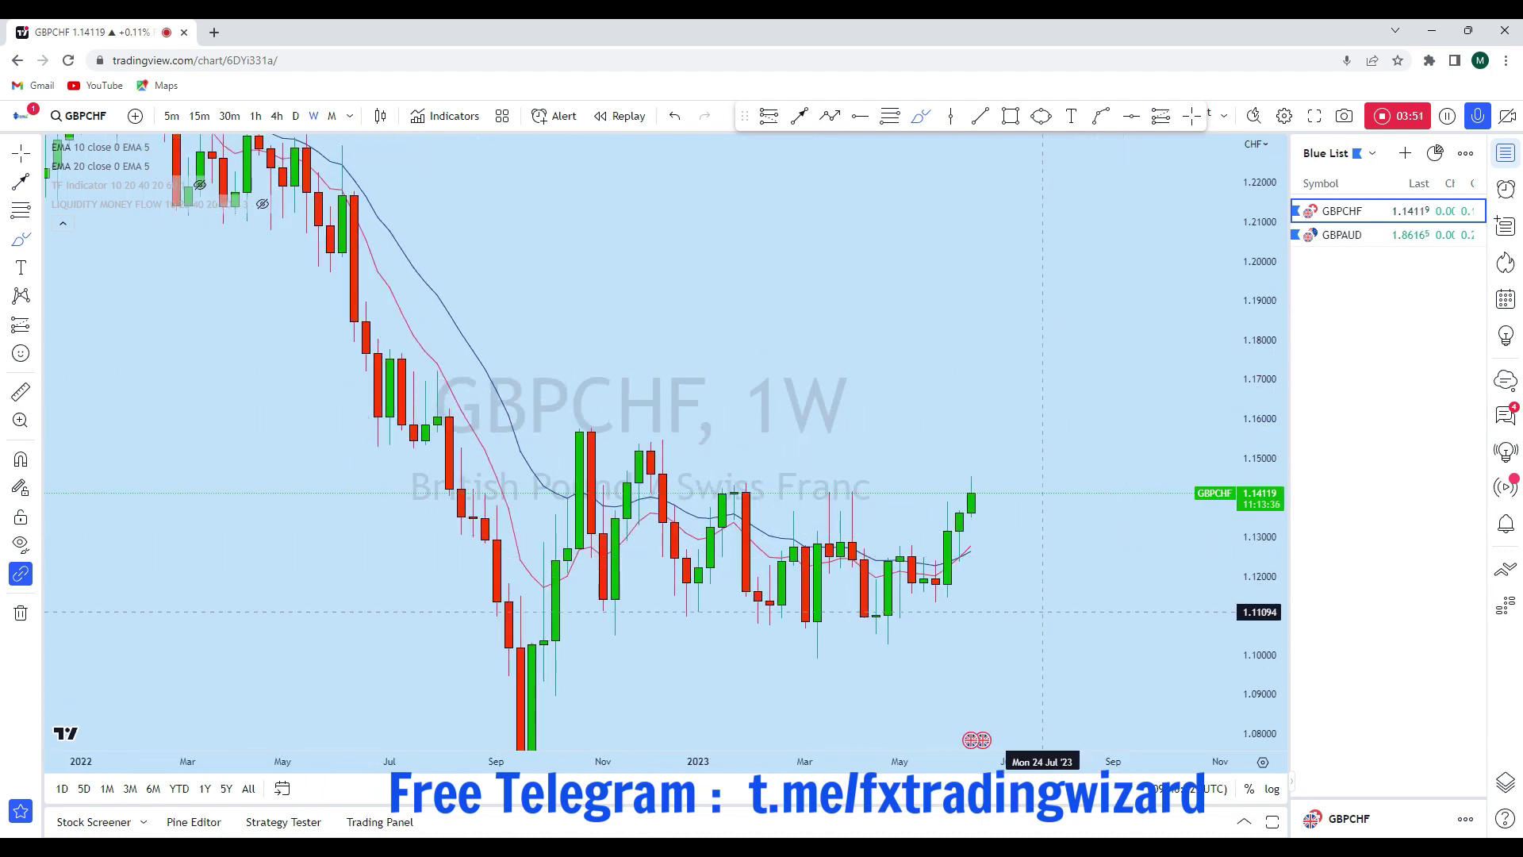
pyautogui.scroll(-2, 1043, 612)
pyautogui.moveTo(993, 609)
pyautogui.mouseDown()
pyautogui.moveTo(1002, 470)
pyautogui.moveTo(1019, 565)
pyautogui.mouseUp()
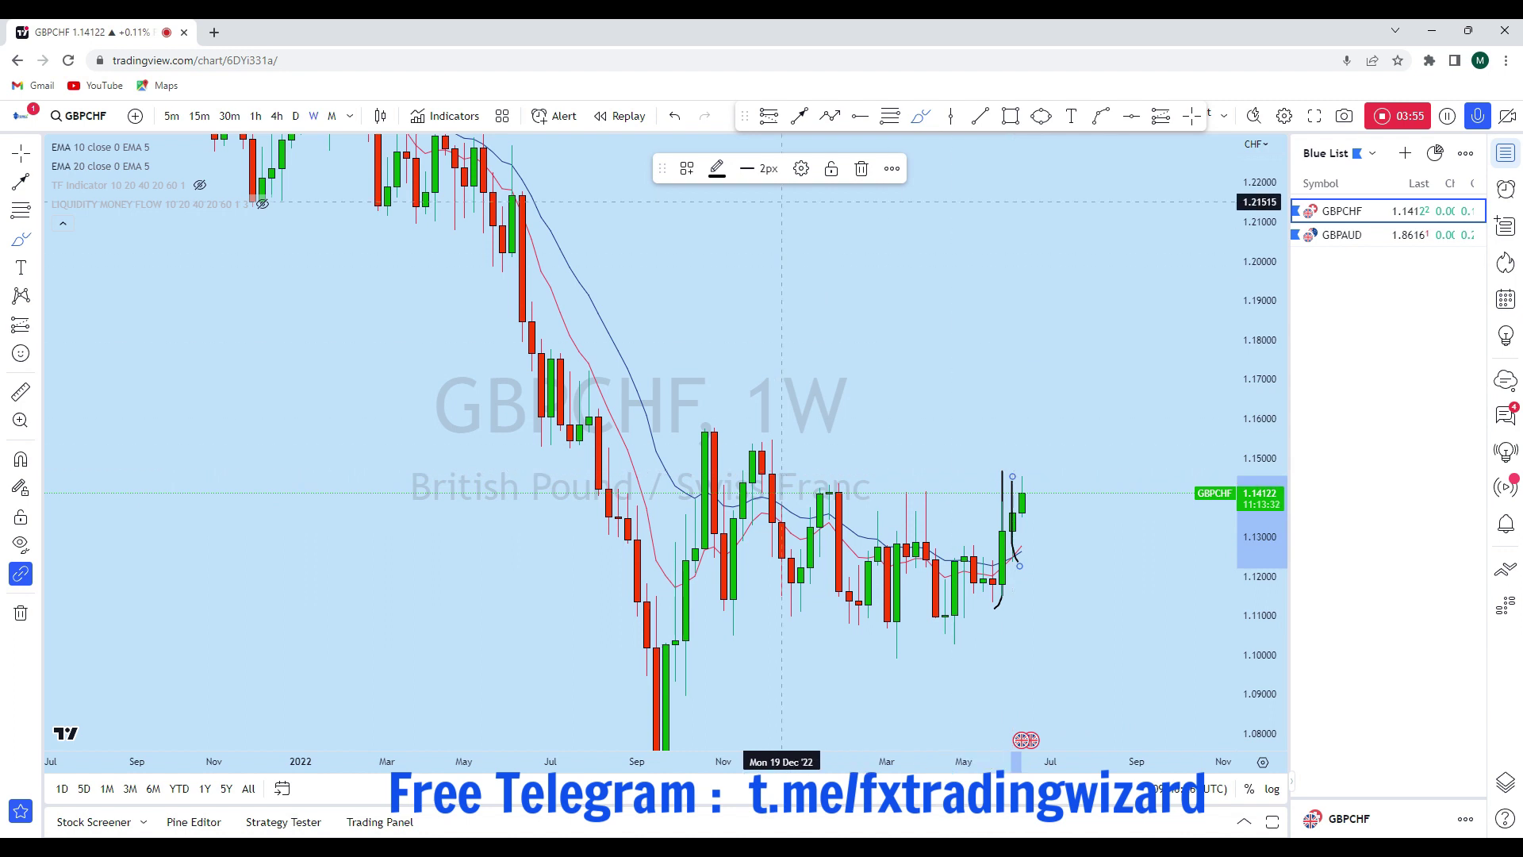
pyautogui.click(674, 115)
pyautogui.click(674, 116)
pyautogui.scroll(2, 975, 370)
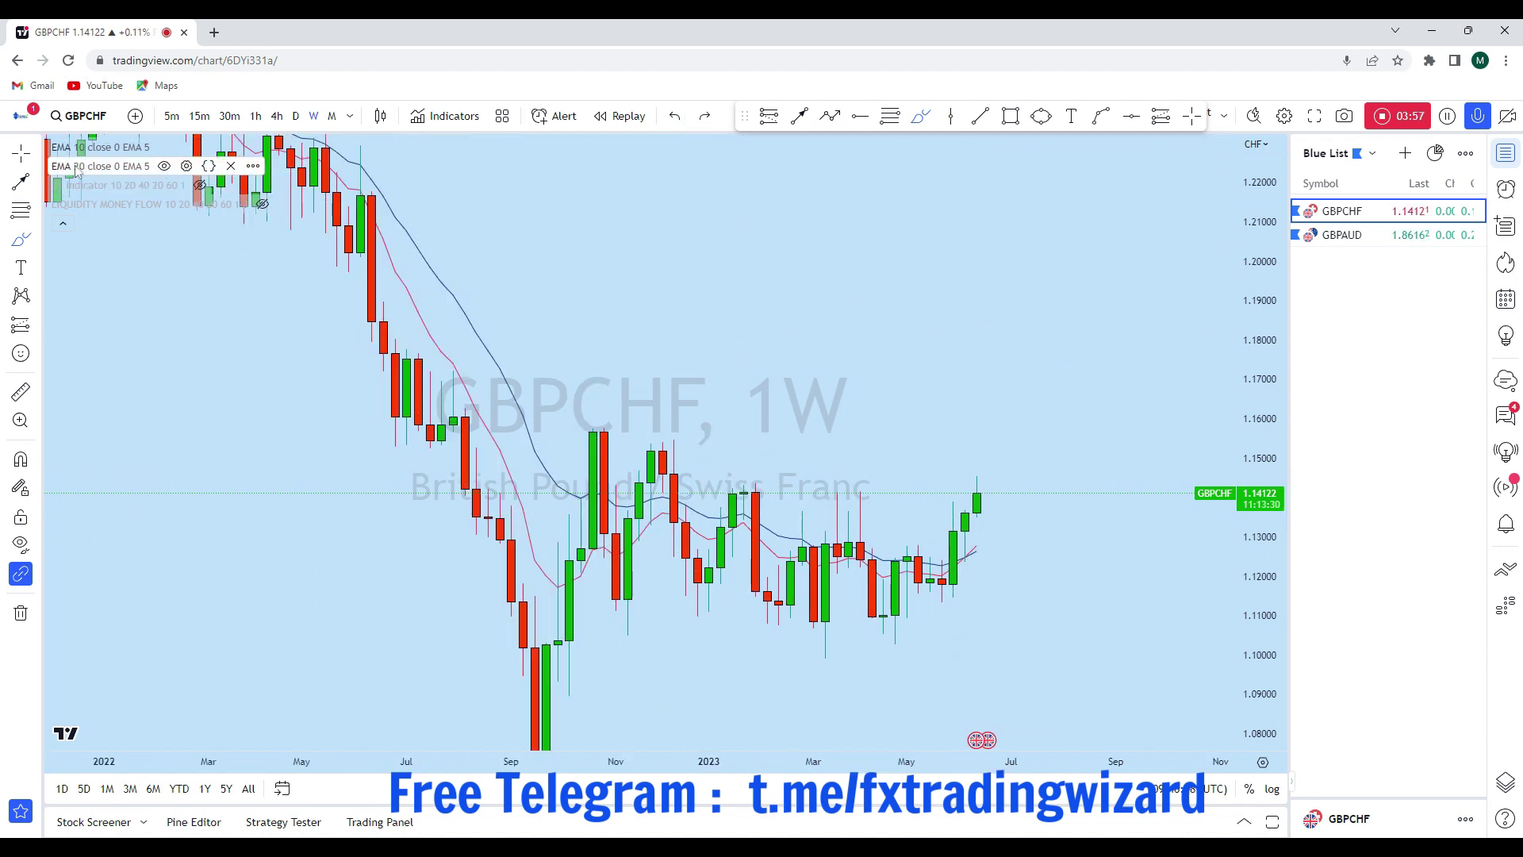
pyautogui.scroll(5, 931, 445)
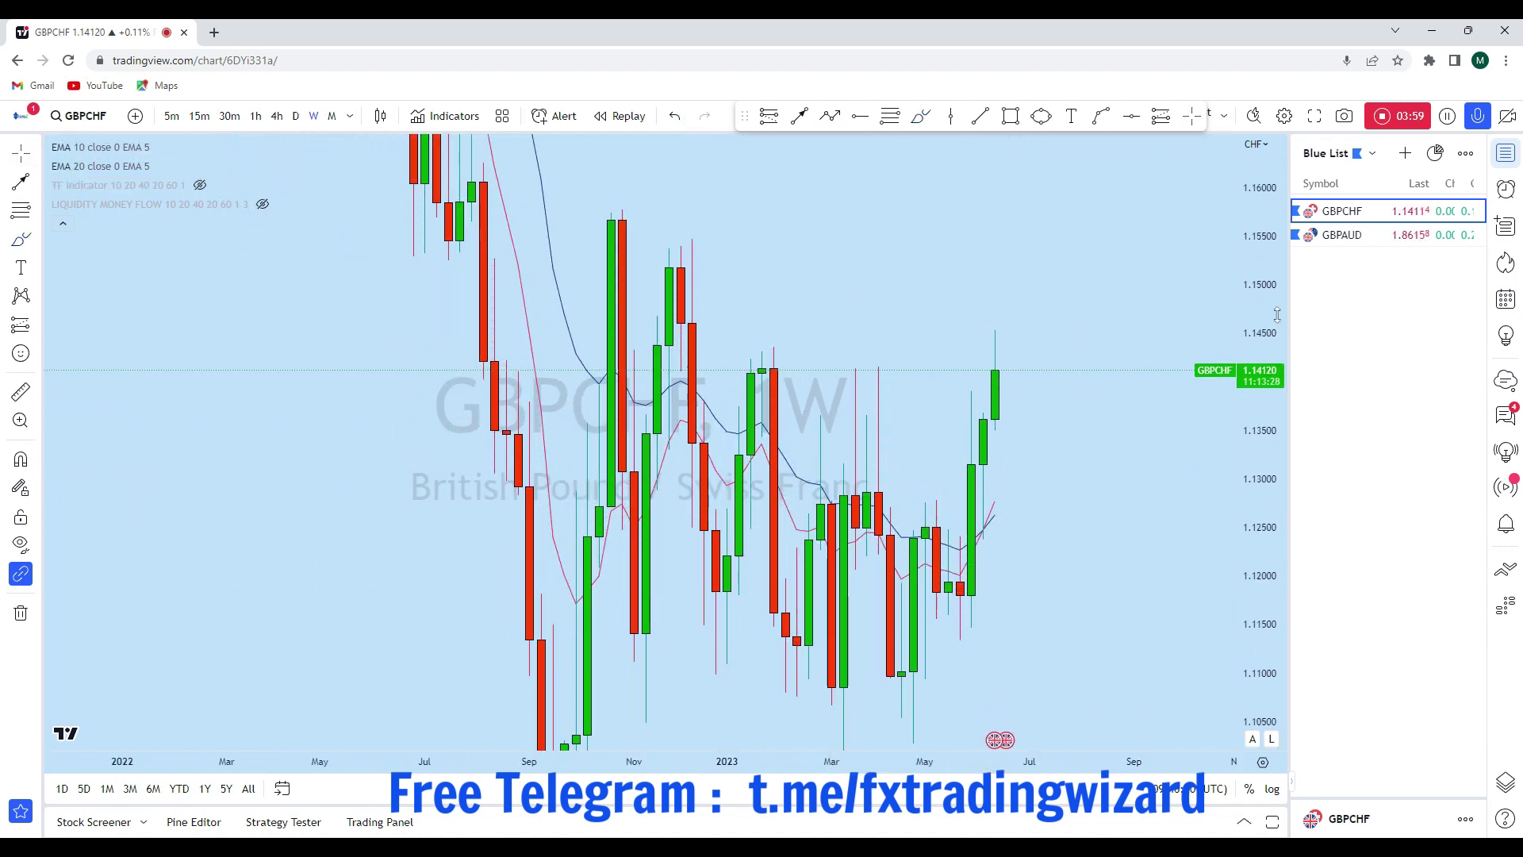
pyautogui.moveTo(928, 341); pyautogui.dragTo(989, 396)
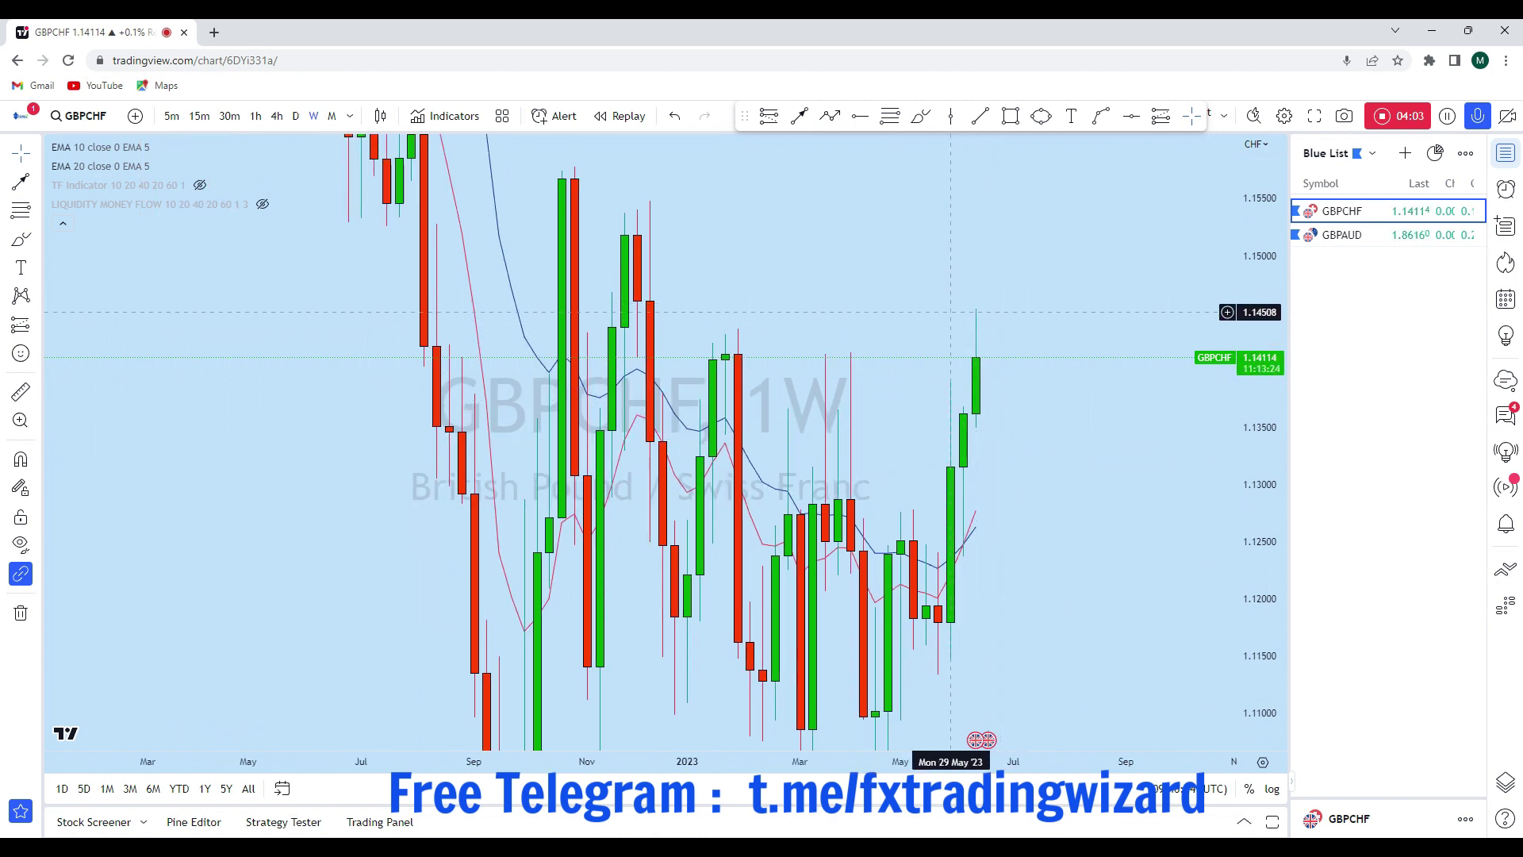
# - Sketch freehand bullish paths from the latest weekly candle up to about 1.155, undoing each one
pyautogui.click(921, 116)
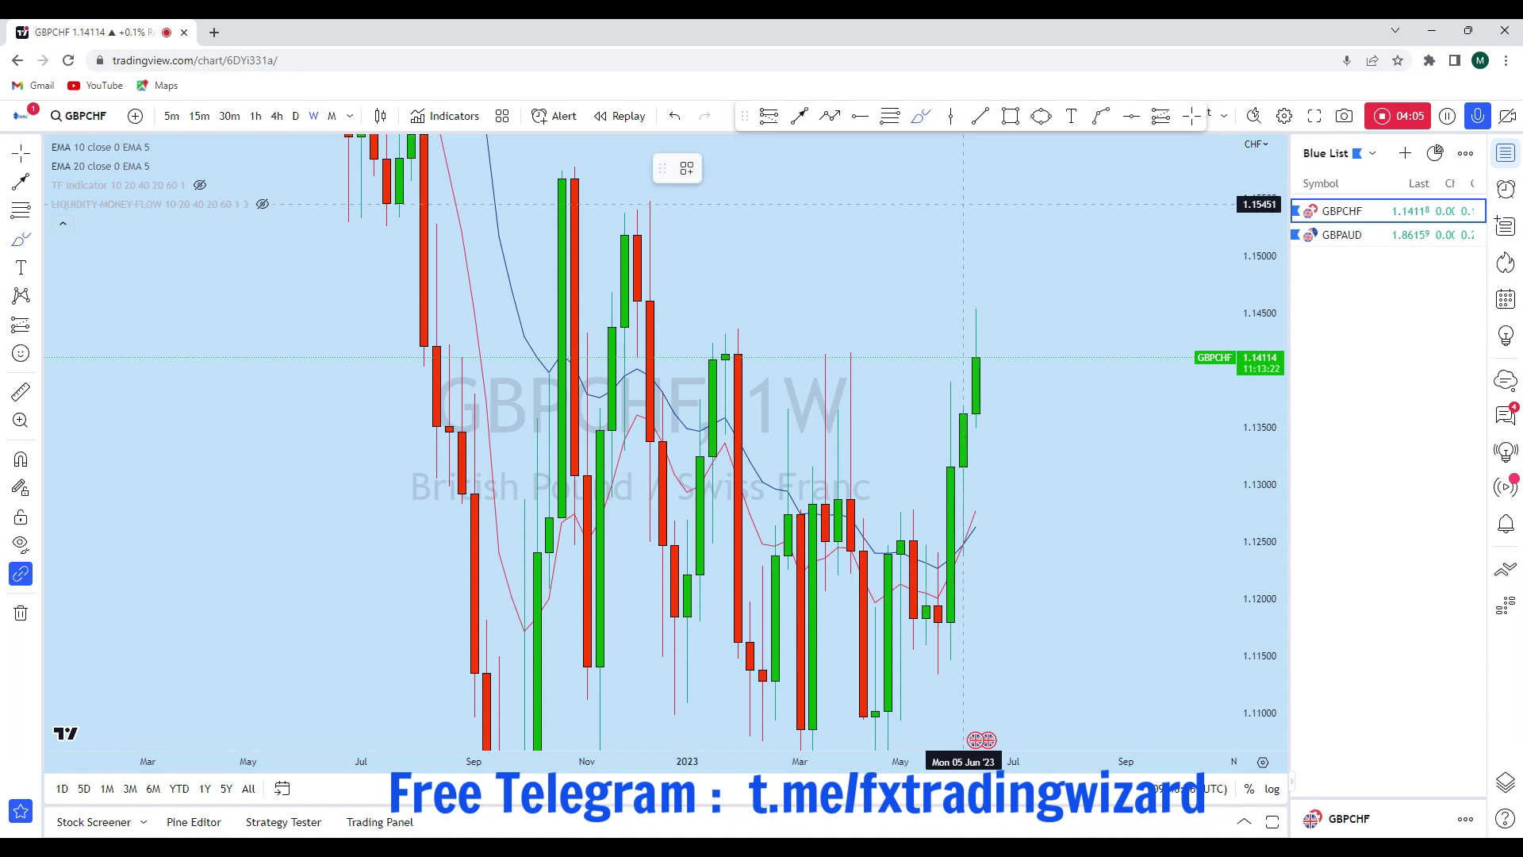
pyautogui.moveTo(988, 361)
pyautogui.mouseDown()
pyautogui.moveTo(1000, 371)
pyautogui.moveTo(1026, 351)
pyautogui.moveTo(1064, 193)
pyautogui.mouseUp()
pyautogui.click(674, 116)
pyautogui.moveTo(989, 362)
pyautogui.mouseDown()
pyautogui.moveTo(989, 327)
pyautogui.moveTo(1027, 293)
pyautogui.moveTo(1076, 178)
pyautogui.mouseUp()
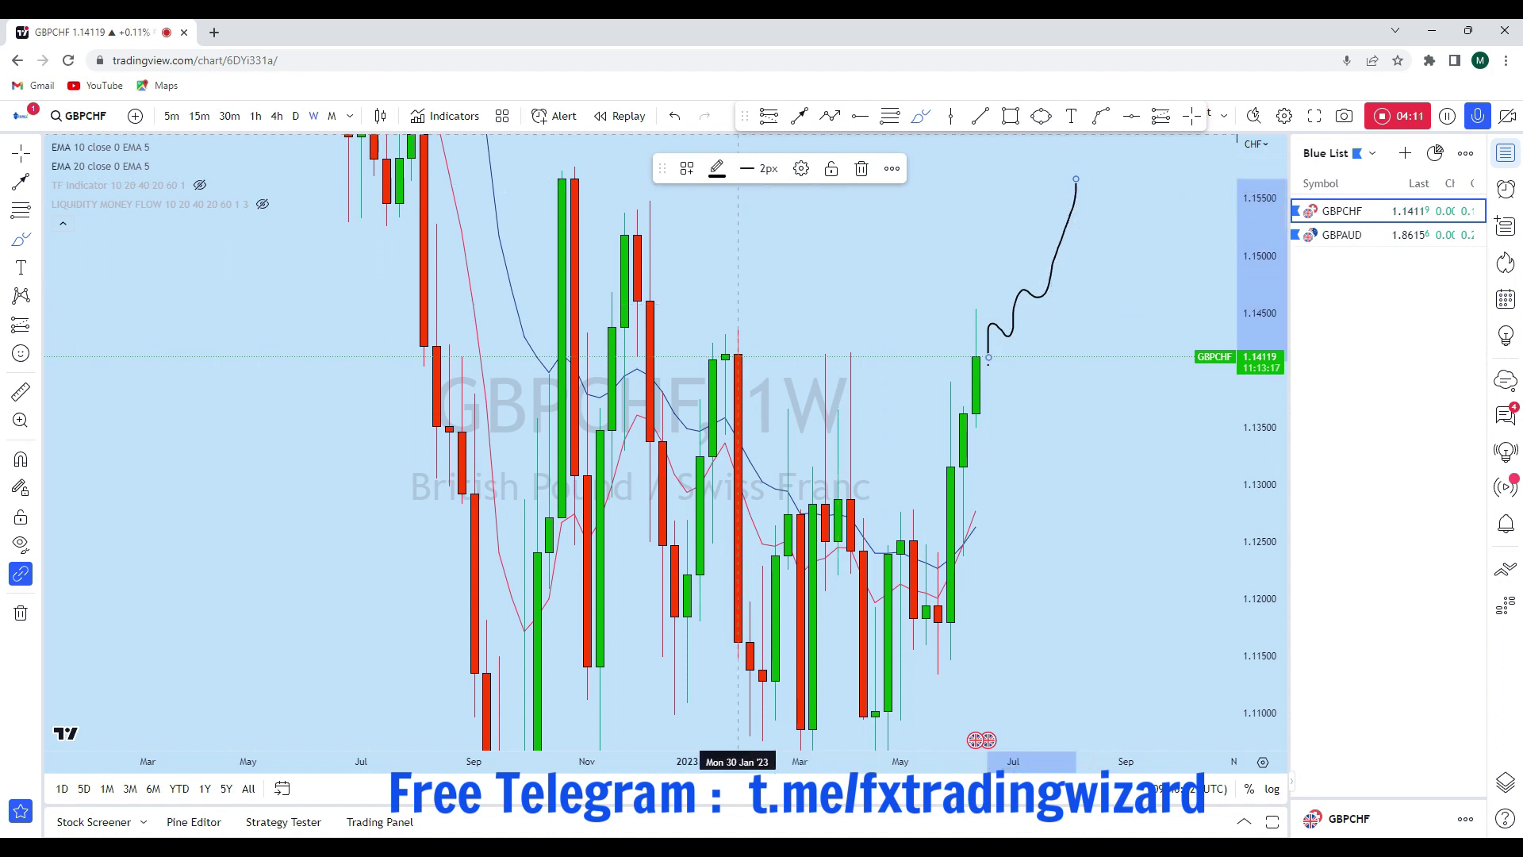
pyautogui.click(681, 119)
pyautogui.scroll(-3, 1026, 399)
pyautogui.scroll(2, 1061, 342)
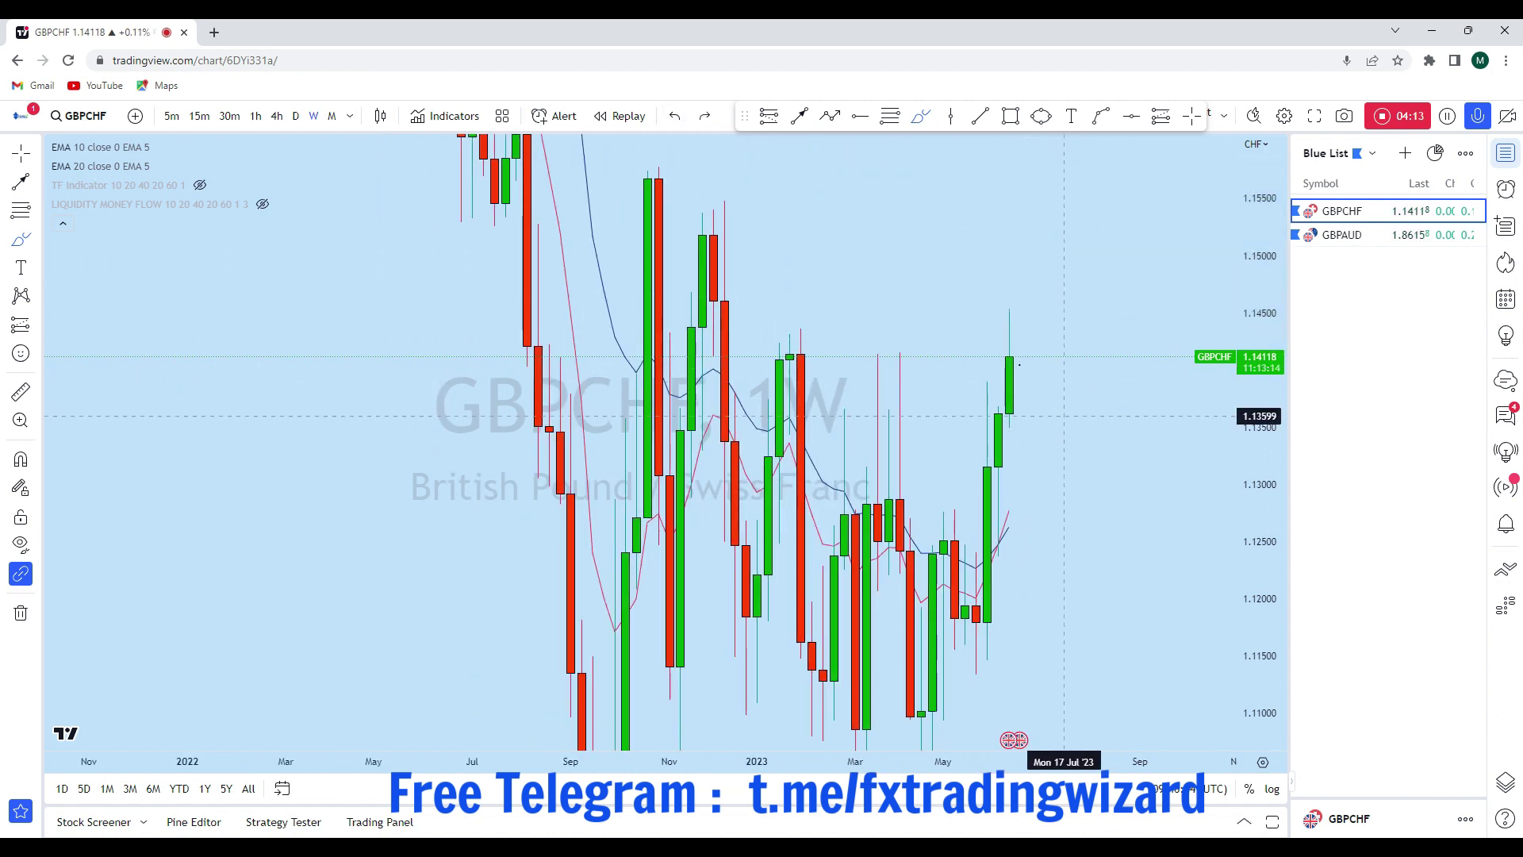
# - Switch GBPCHF to the daily timeframe and sketch freehand strokes around the latest rally and the 15 June candle, undoing each one
pyautogui.click(295, 117)
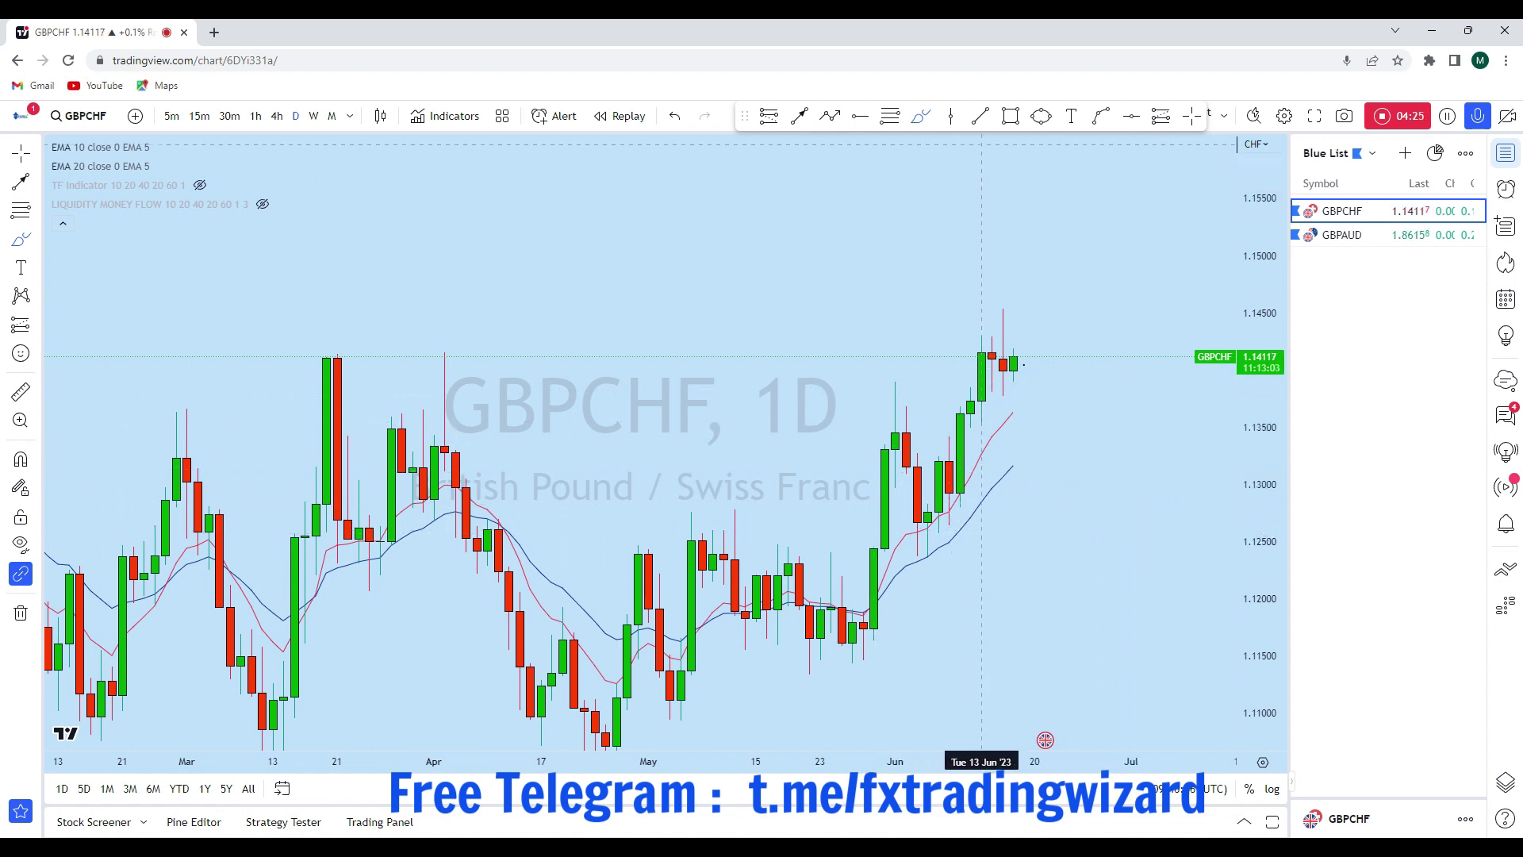
pyautogui.moveTo(960, 514)
pyautogui.mouseDown()
pyautogui.moveTo(1003, 302)
pyautogui.moveTo(1034, 392)
pyautogui.mouseUp()
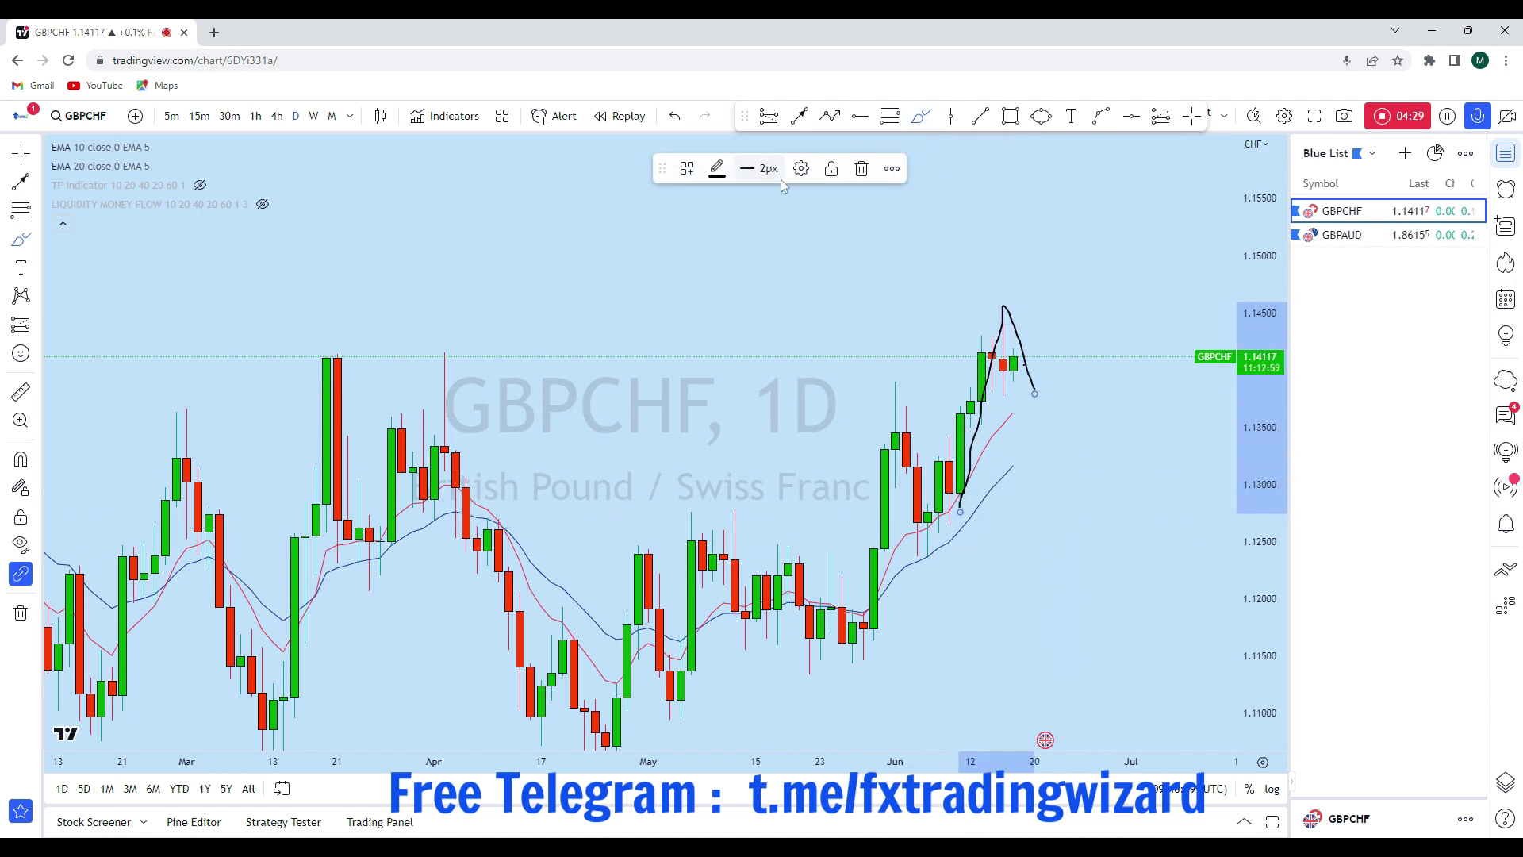
pyautogui.click(675, 116)
pyautogui.moveTo(954, 296); pyautogui.dragTo(955, 394)
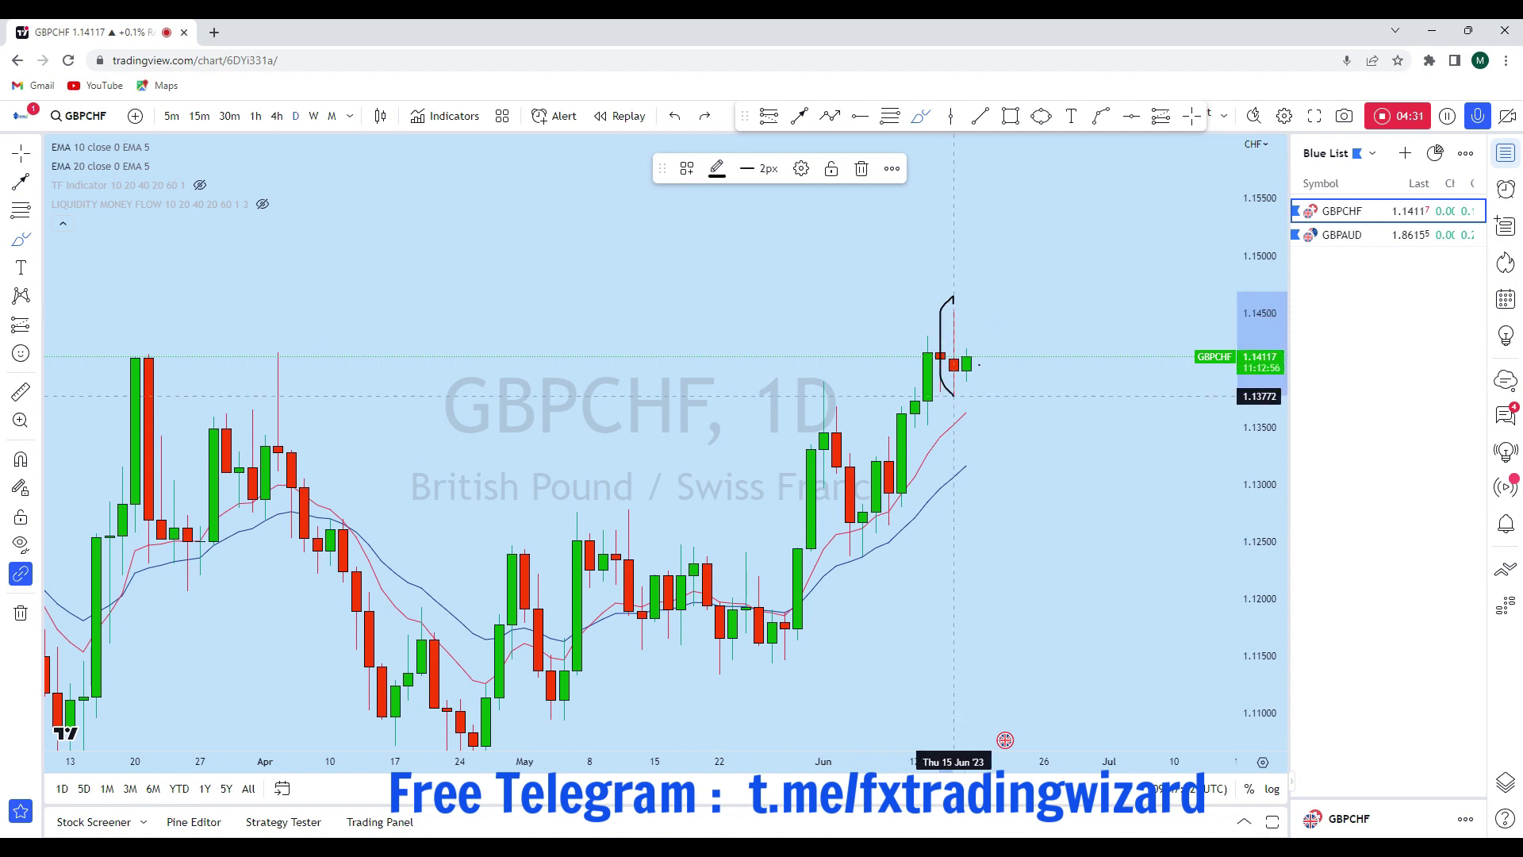
pyautogui.hotkey('ctrl', 'z')
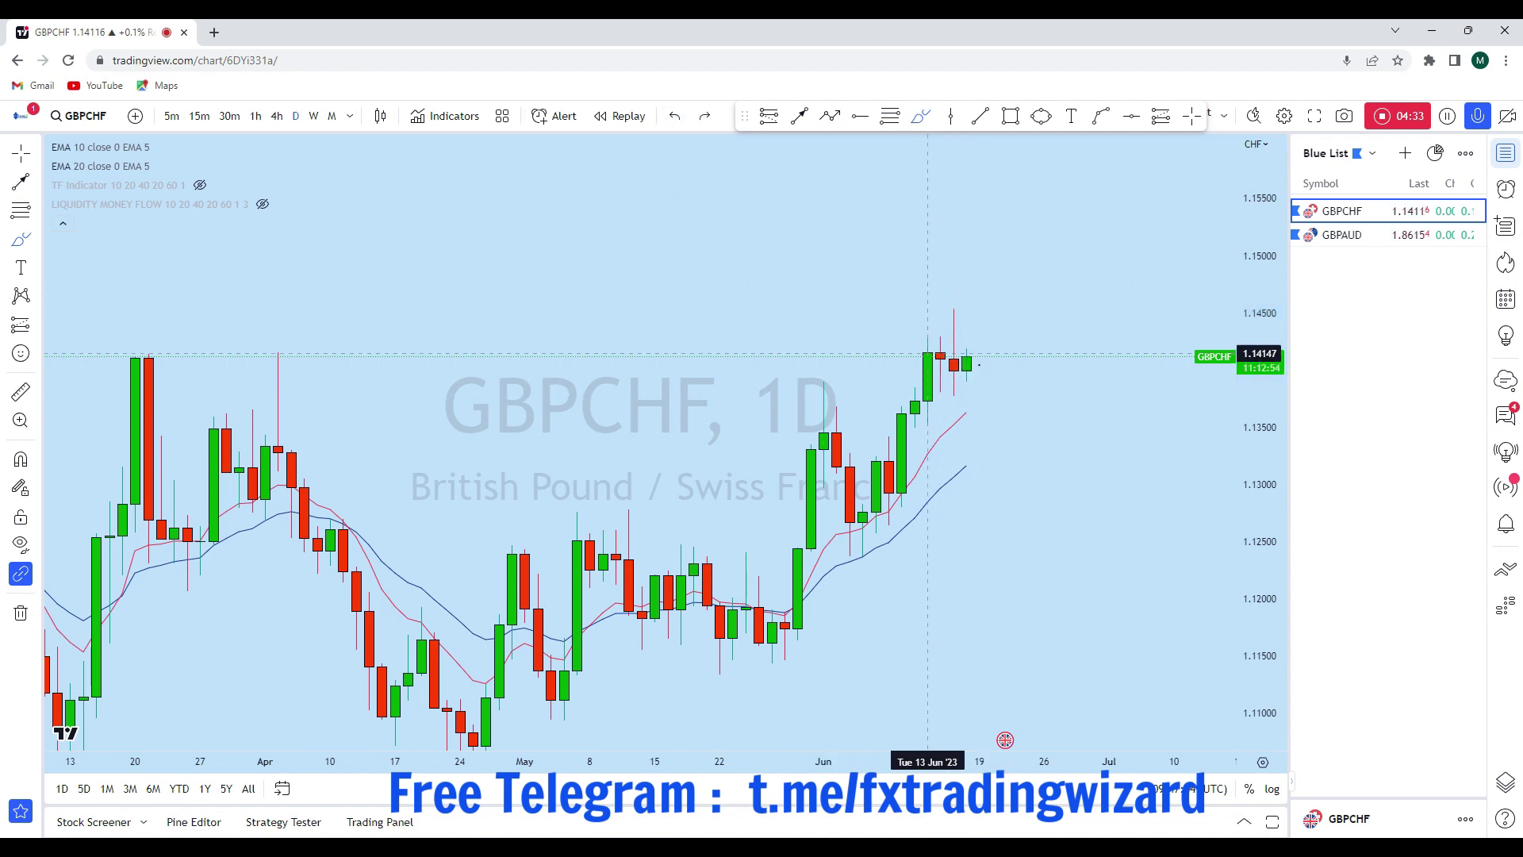
# - Sketch a freehand bullish path upward from the 13 June daily candle, and undo it
pyautogui.scroll(2, 955, 397)
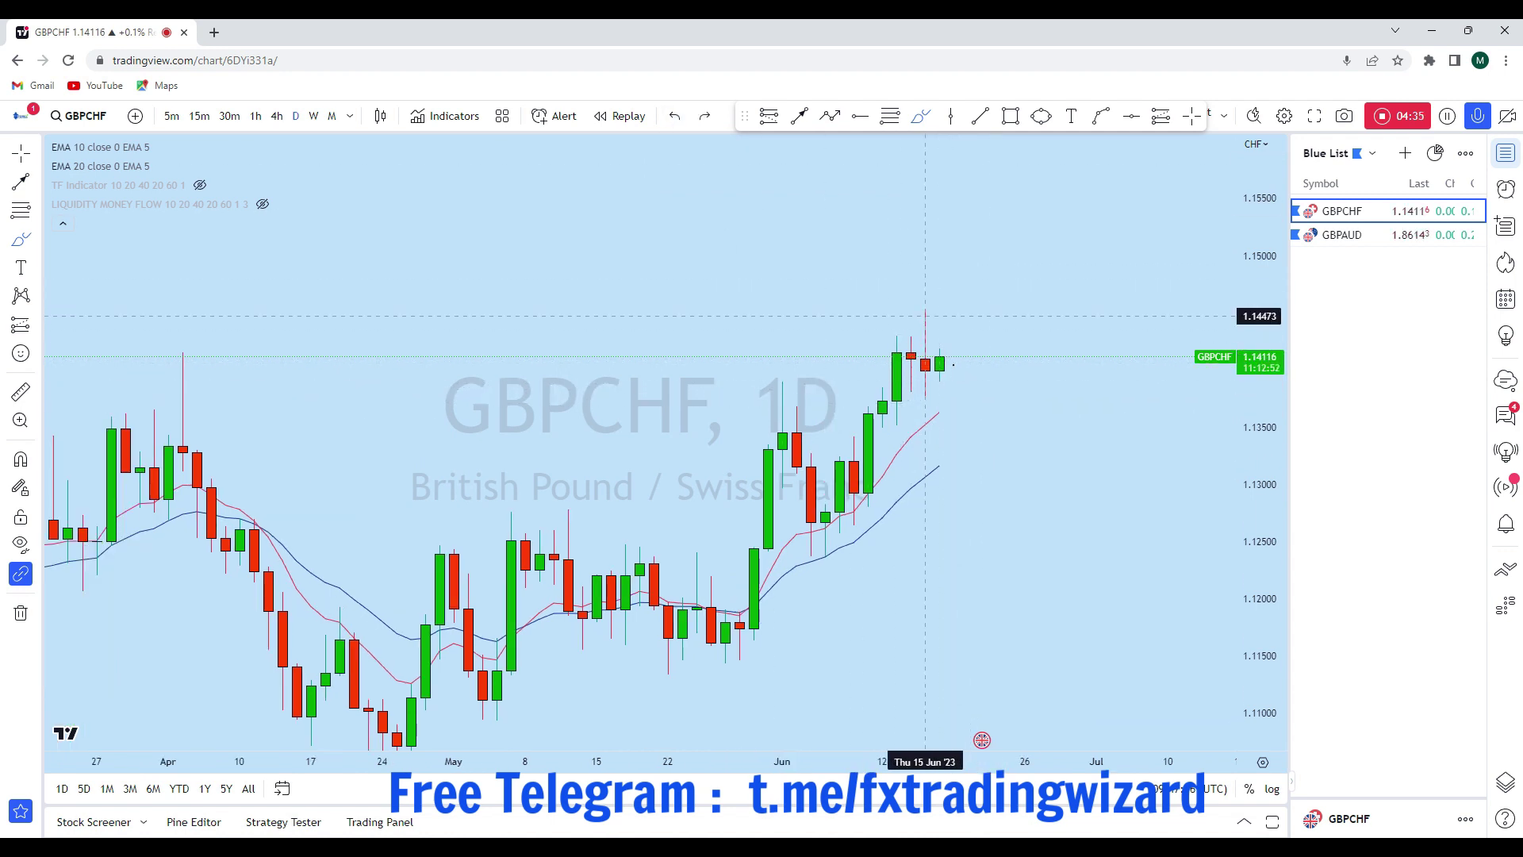
pyautogui.scroll(-2, 1020, 412)
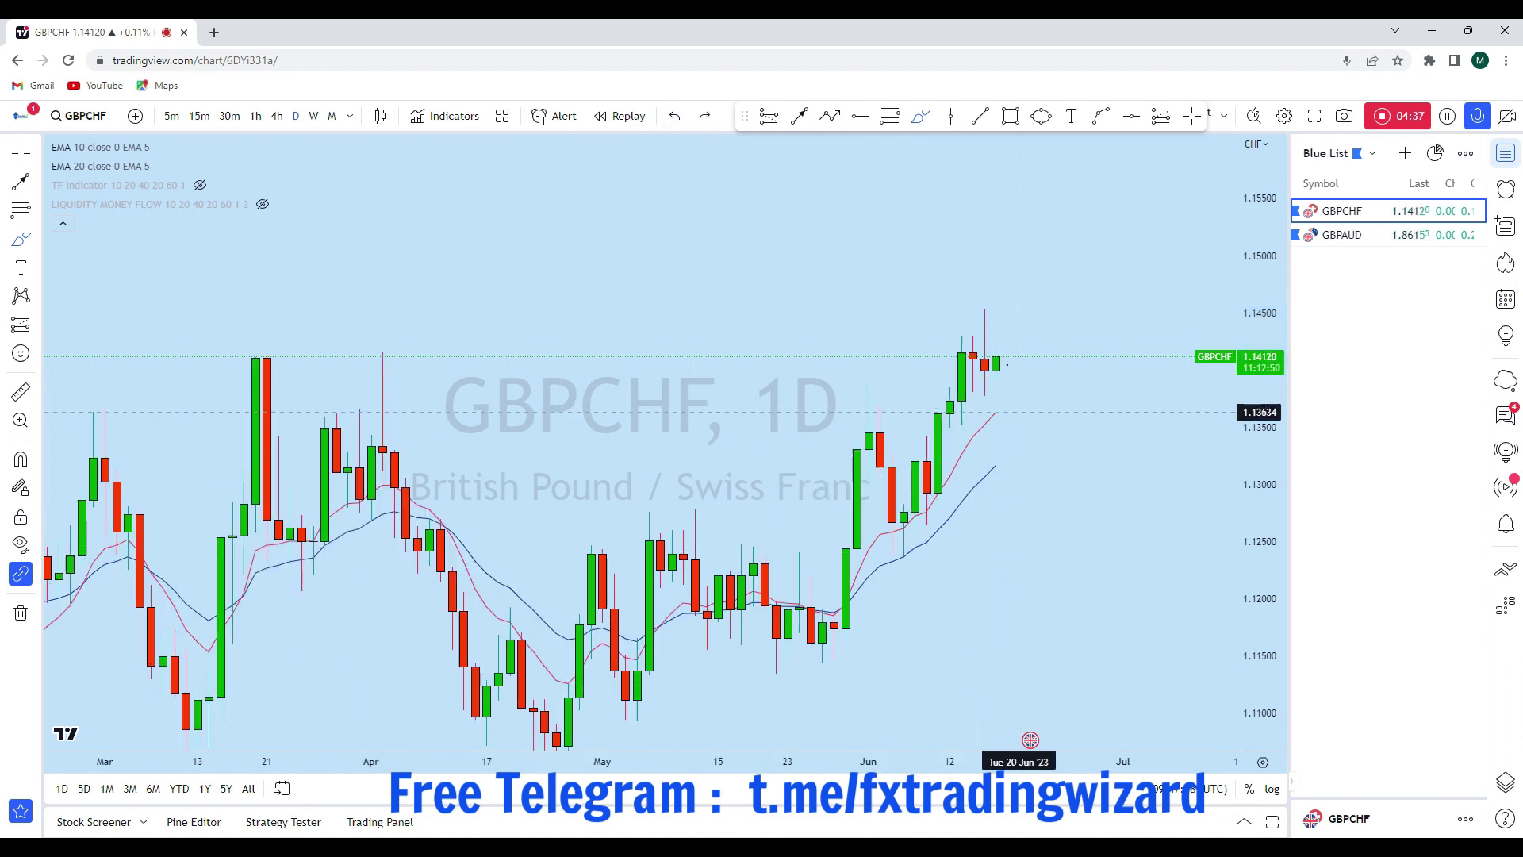
pyautogui.scroll(3, 1019, 411)
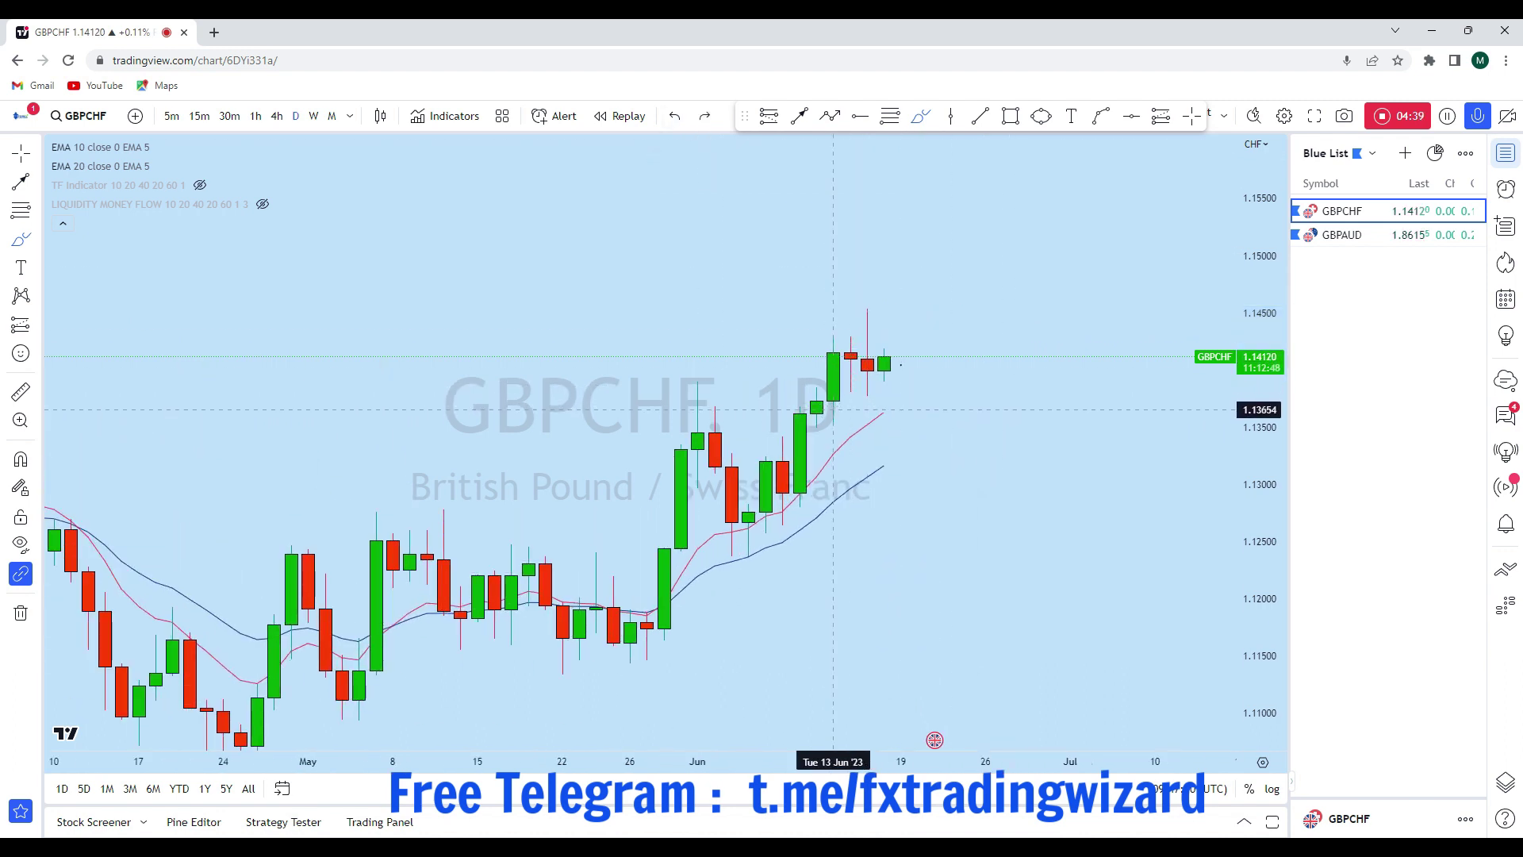
pyautogui.moveTo(833, 409)
pyautogui.mouseDown()
pyautogui.moveTo(933, 289)
pyautogui.moveTo(920, 232)
pyautogui.moveTo(969, 224)
pyautogui.moveTo(935, 231)
pyautogui.mouseUp()
pyautogui.click(674, 116)
pyautogui.scroll(-4, 1037, 474)
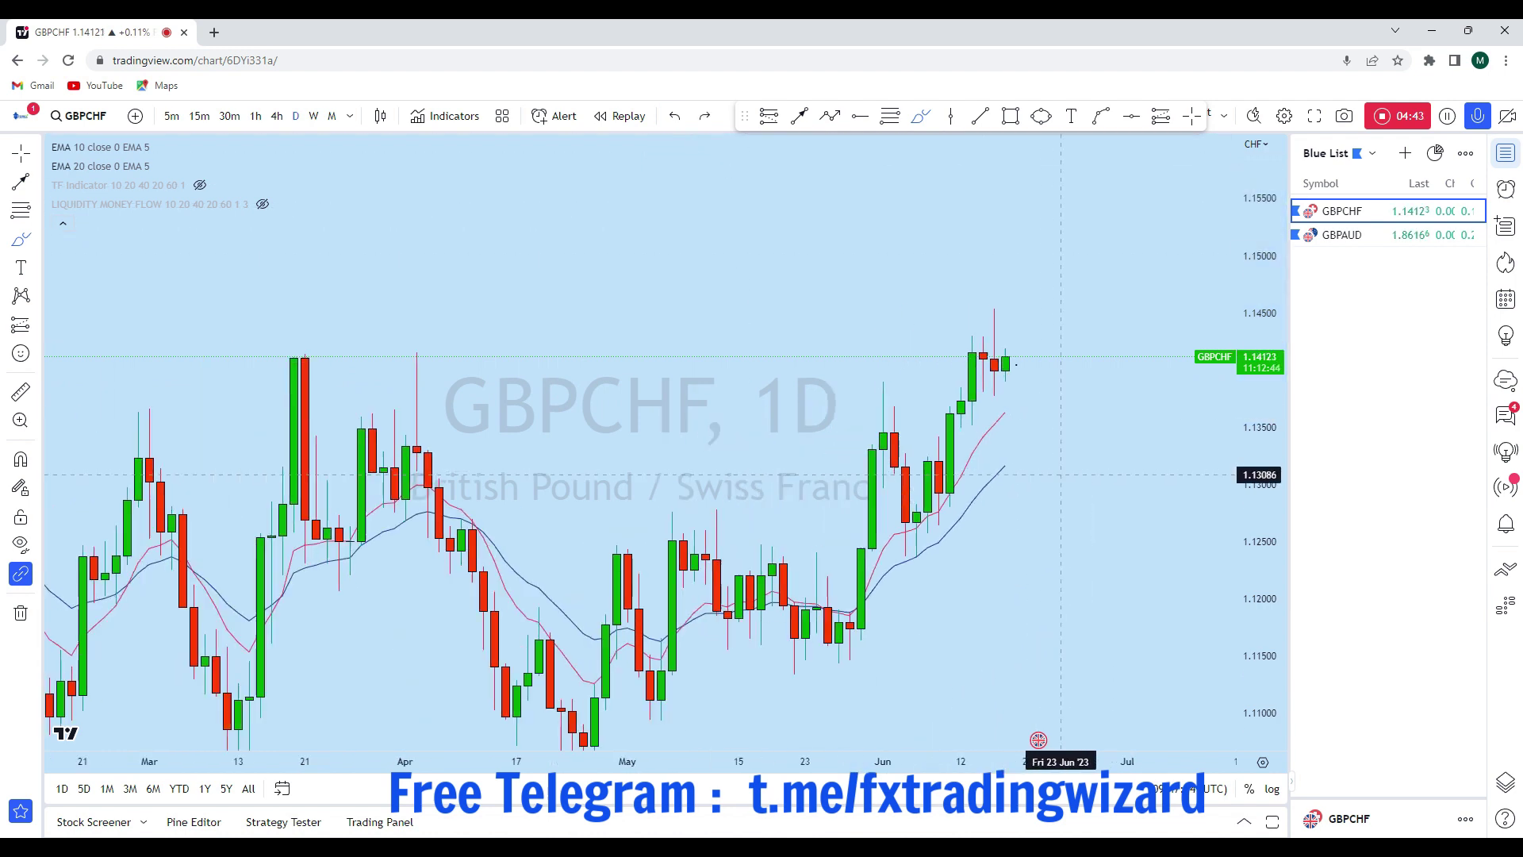
# - Examine the June daily candles of GBPCHF up close on an expanded price scale
pyautogui.scroll(1, 1097, 473)
pyautogui.moveTo(1278, 576); pyautogui.dragTo(1270, 361)
pyautogui.scroll(3, 1011, 372)
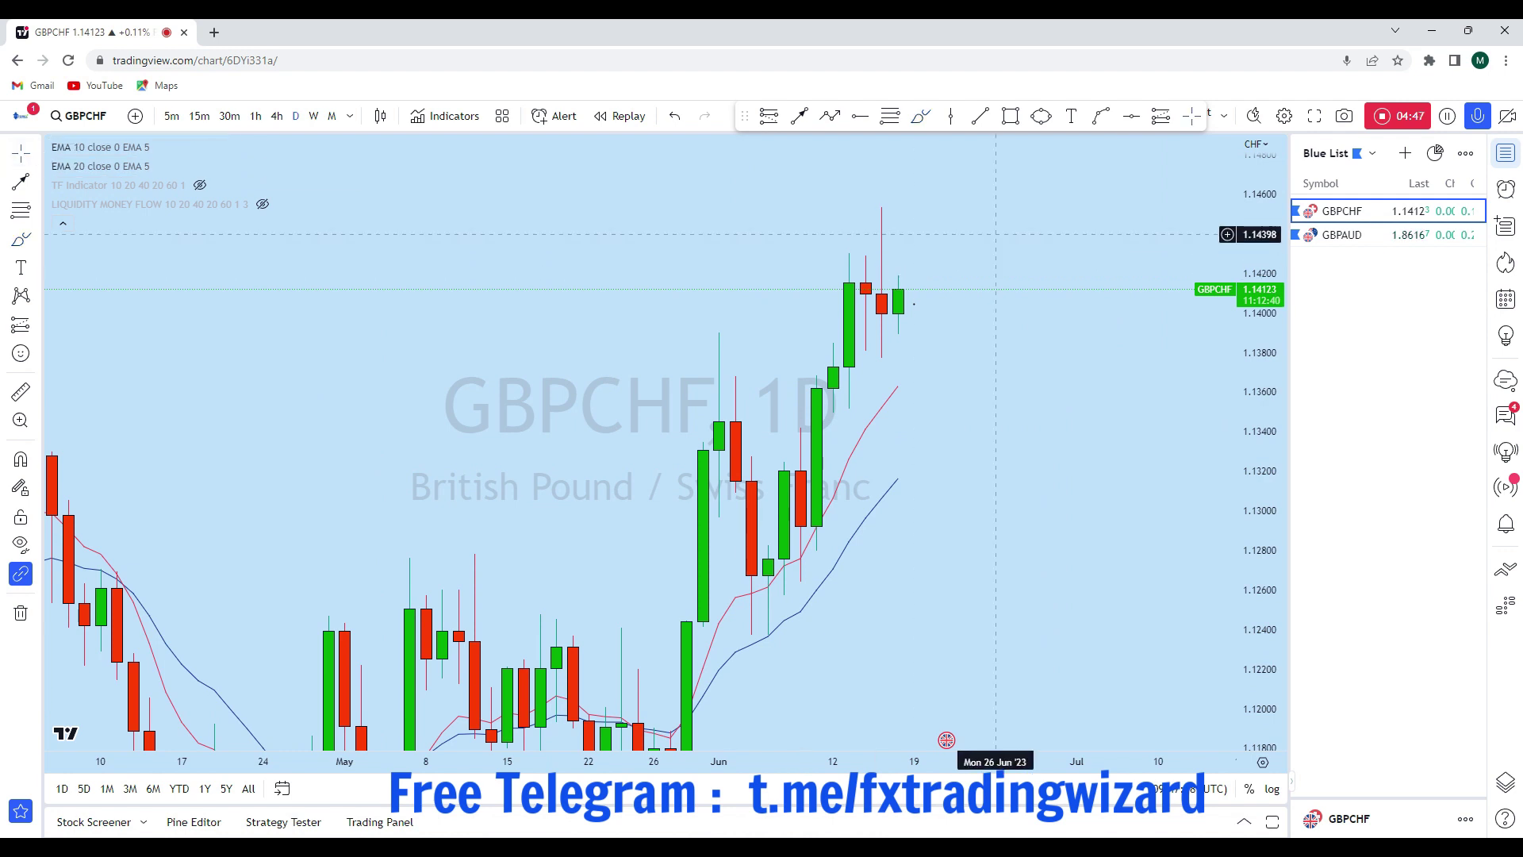
pyautogui.moveTo(932, 292); pyautogui.dragTo(1020, 538)
pyautogui.moveTo(1052, 441); pyautogui.dragTo(1078, 274)
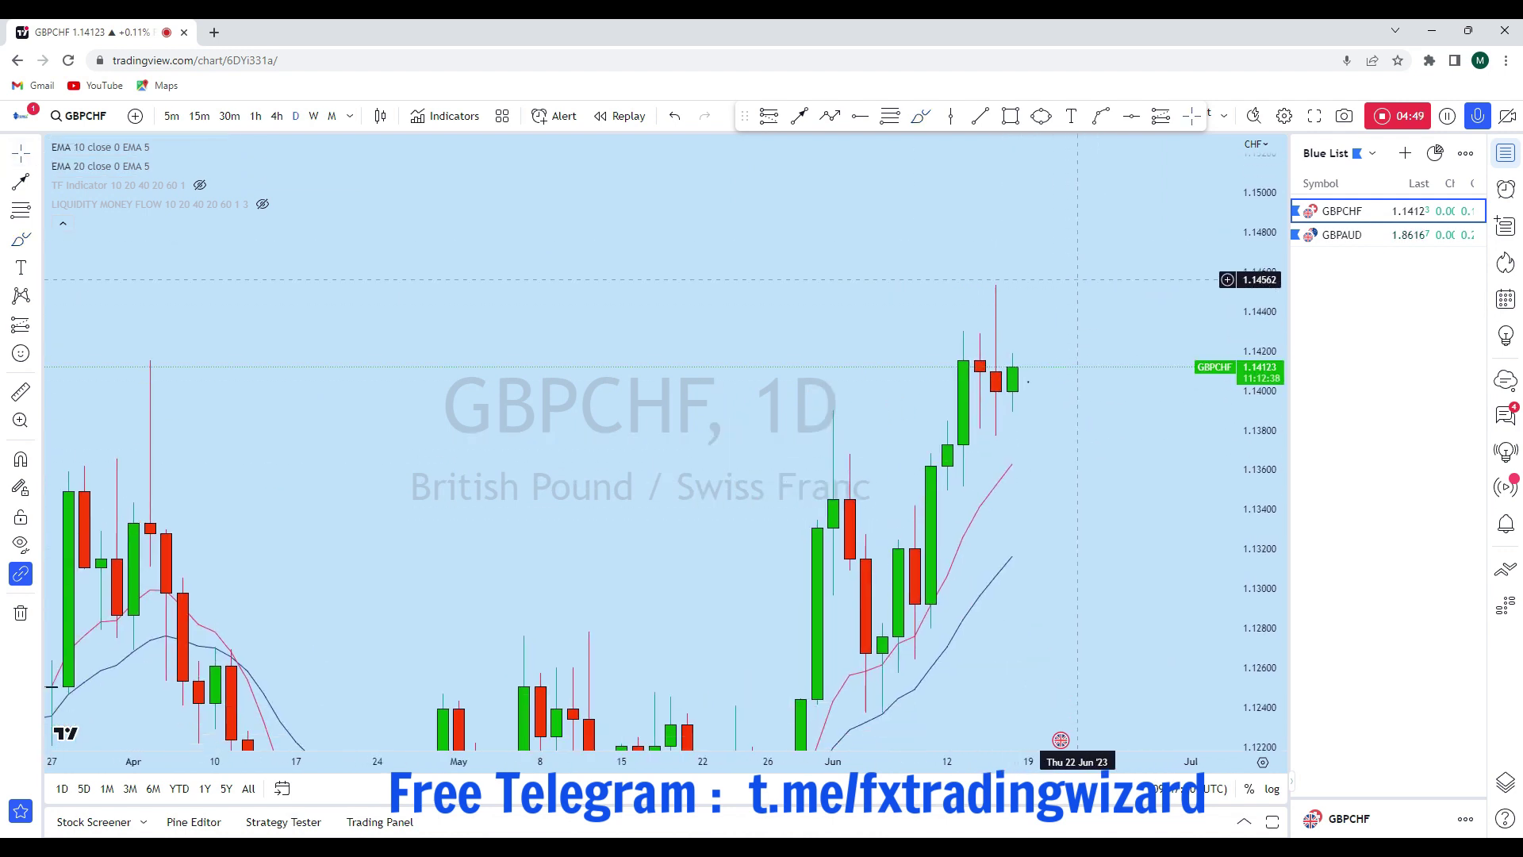
pyautogui.scroll(2, 1071, 278)
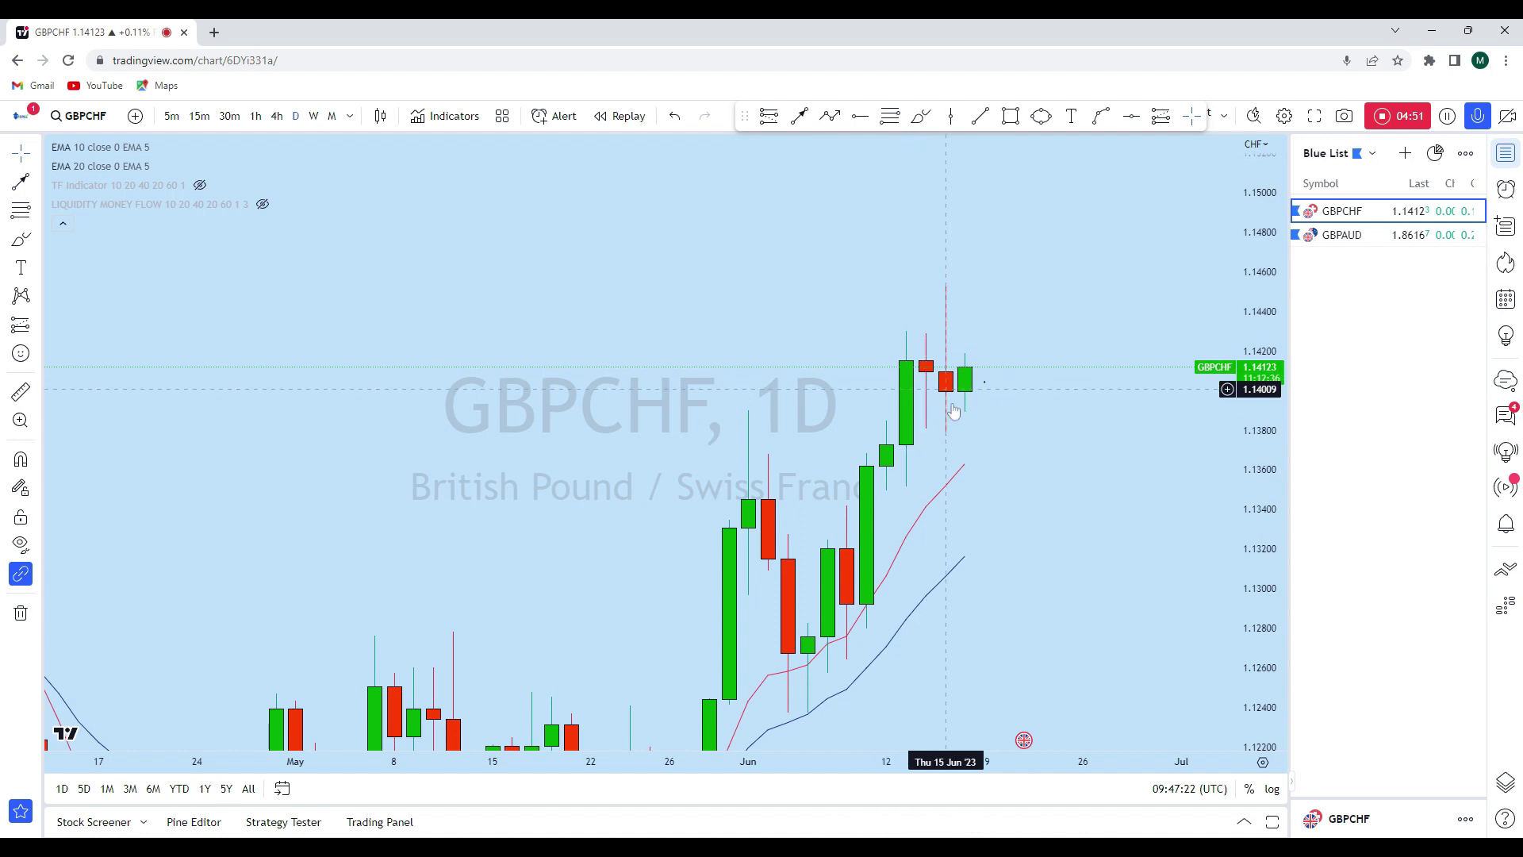
pyautogui.moveTo(1258, 539); pyautogui.dragTo(1258, 388)
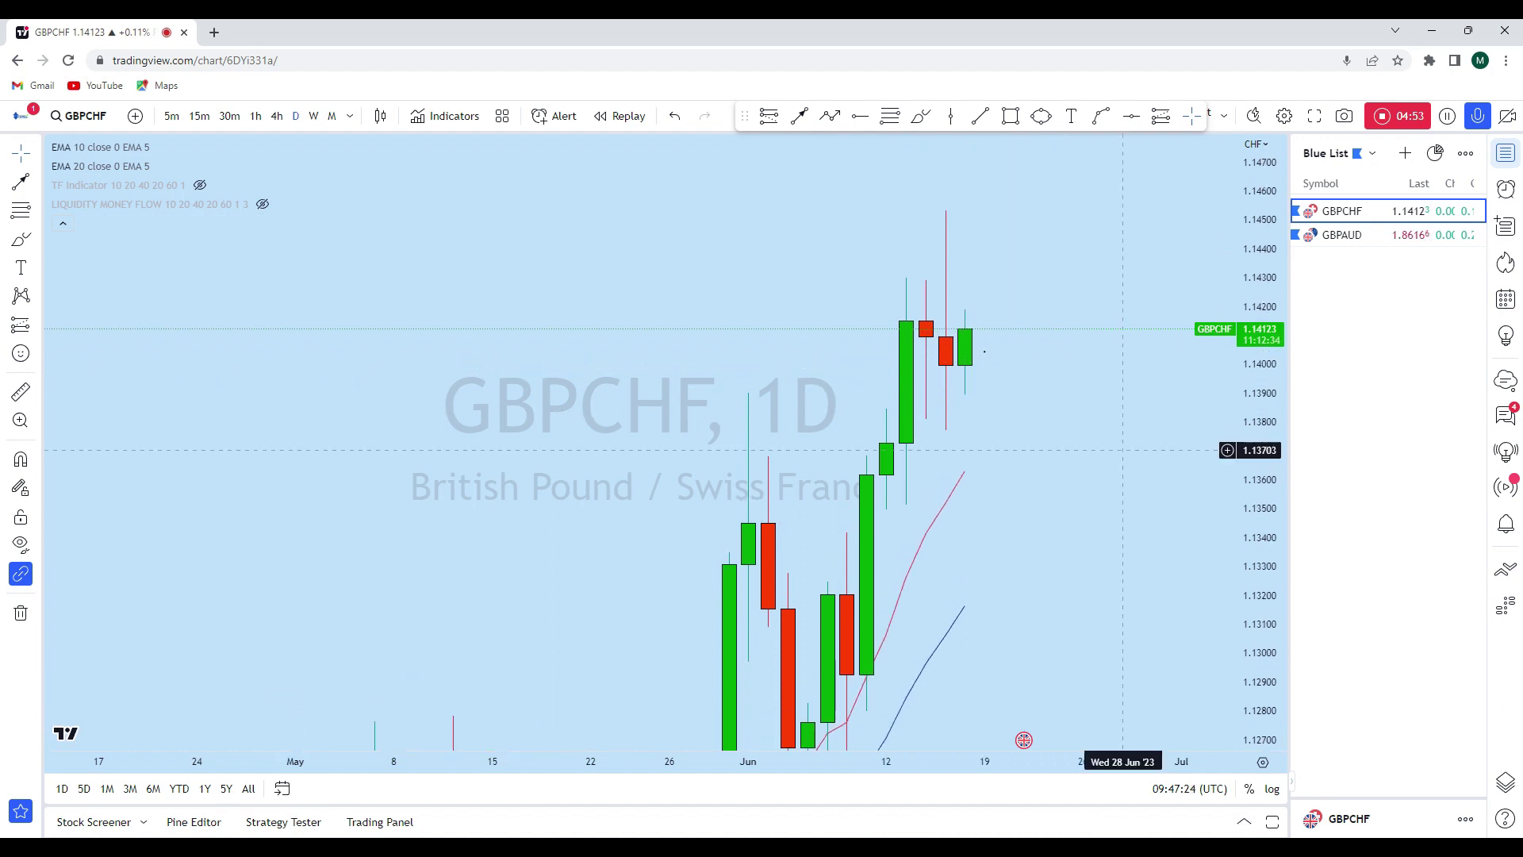
# - Switch GBPCHF to the 4-hour timeframe and frame the June uptrend with room beyond the latest candle
pyautogui.click(276, 116)
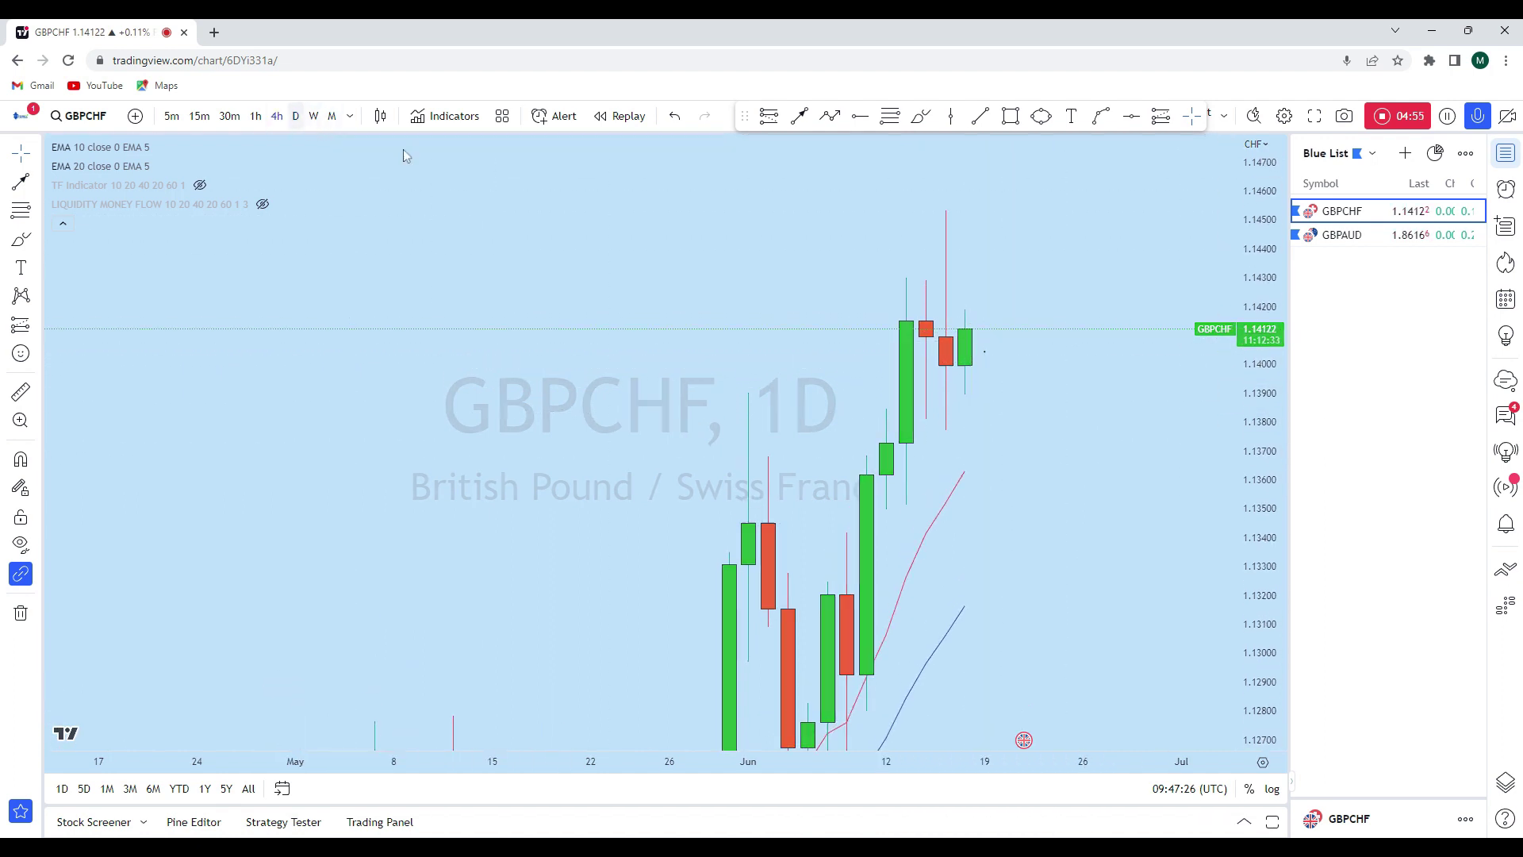
pyautogui.scroll(-3, 1112, 459)
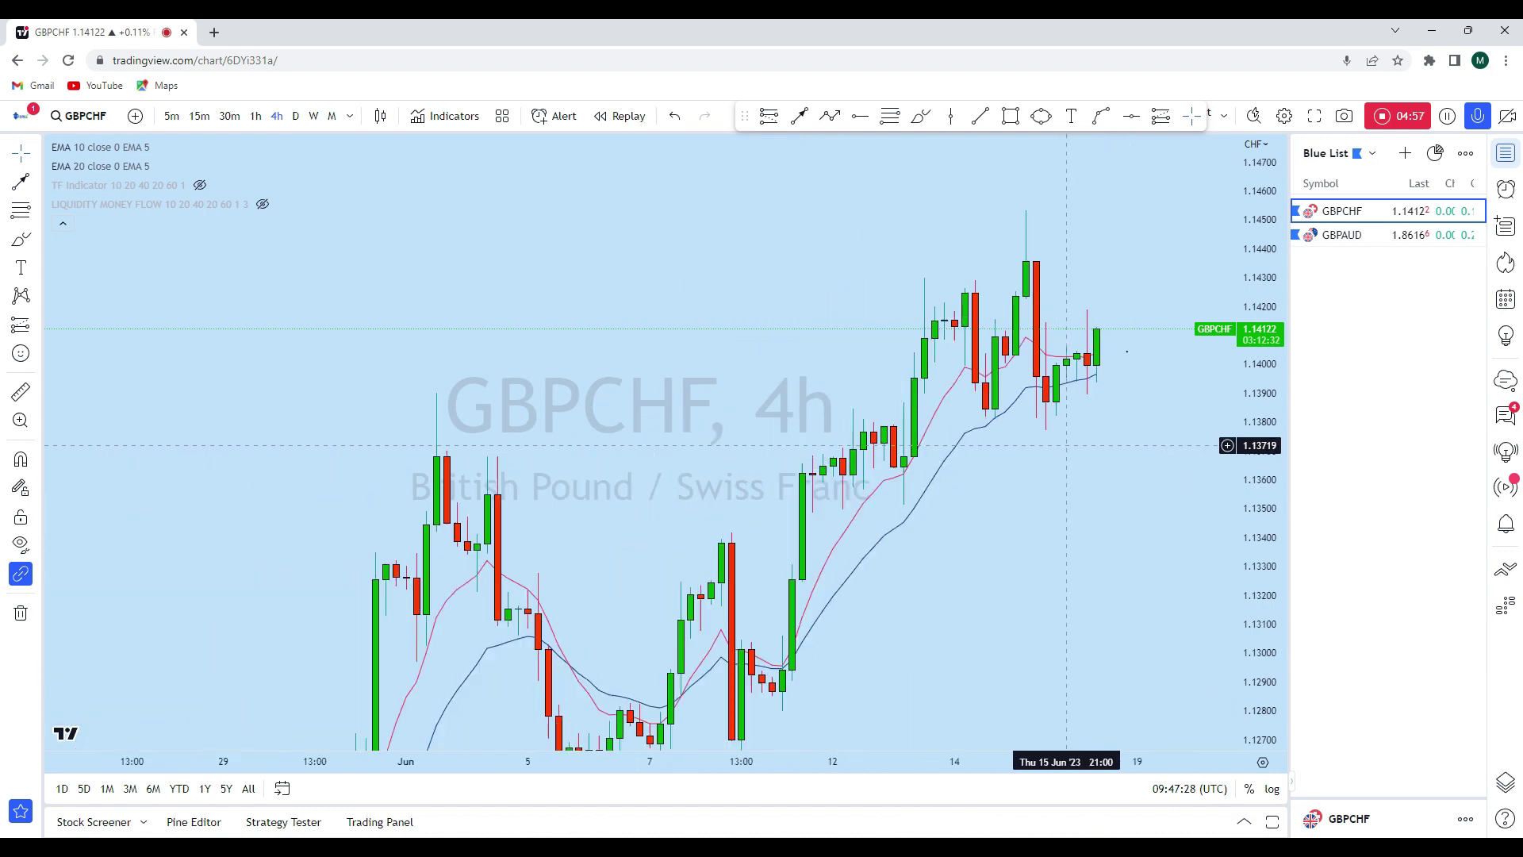
pyautogui.click(21, 153)
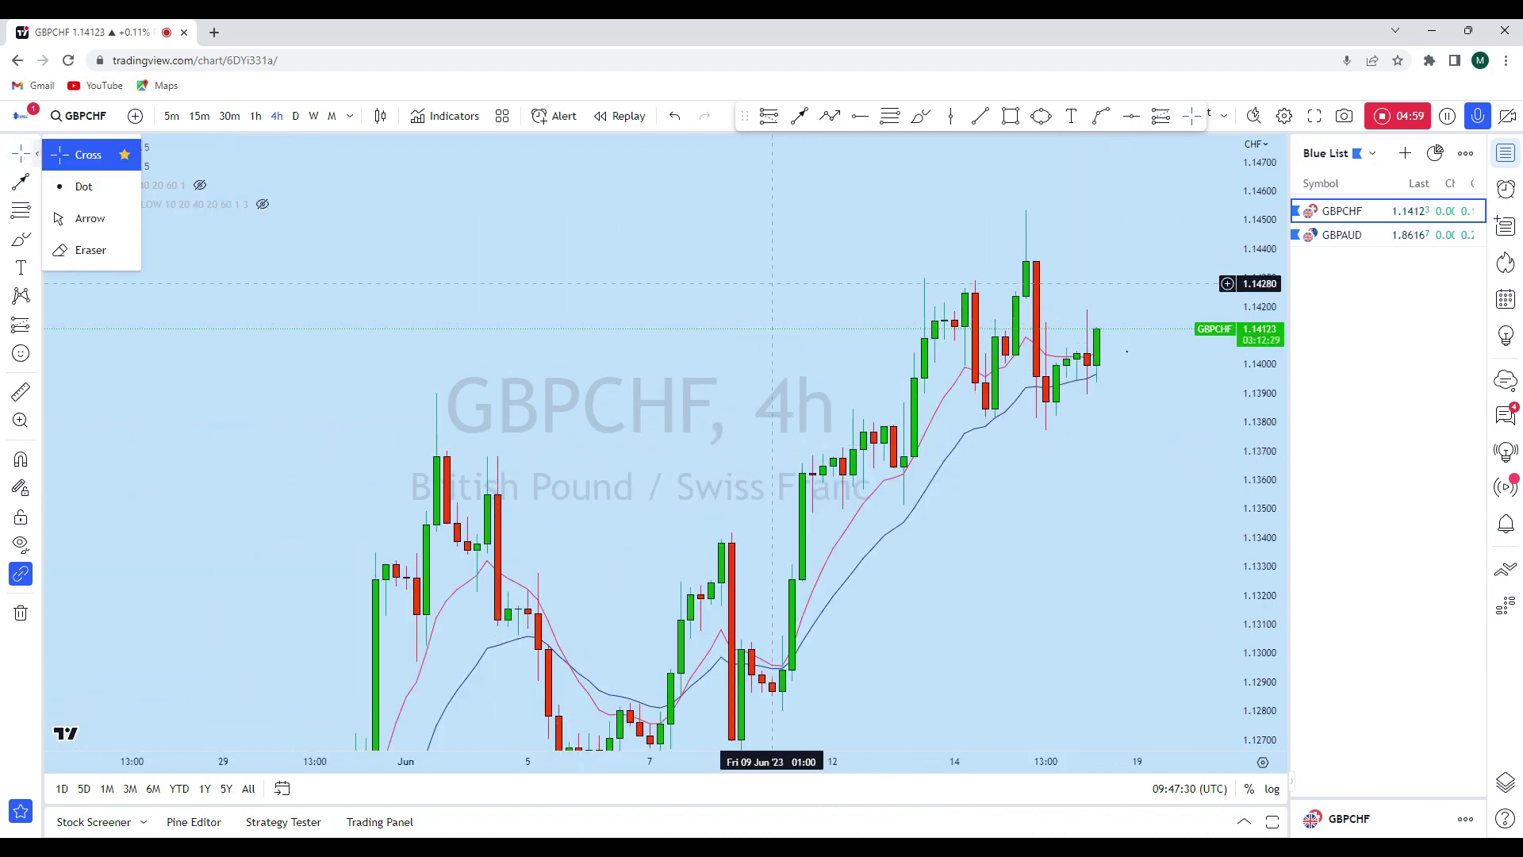
pyautogui.moveTo(771, 282); pyautogui.dragTo(479, 277)
pyautogui.scroll(-3, 1006, 467)
pyautogui.scroll(3, 1006, 467)
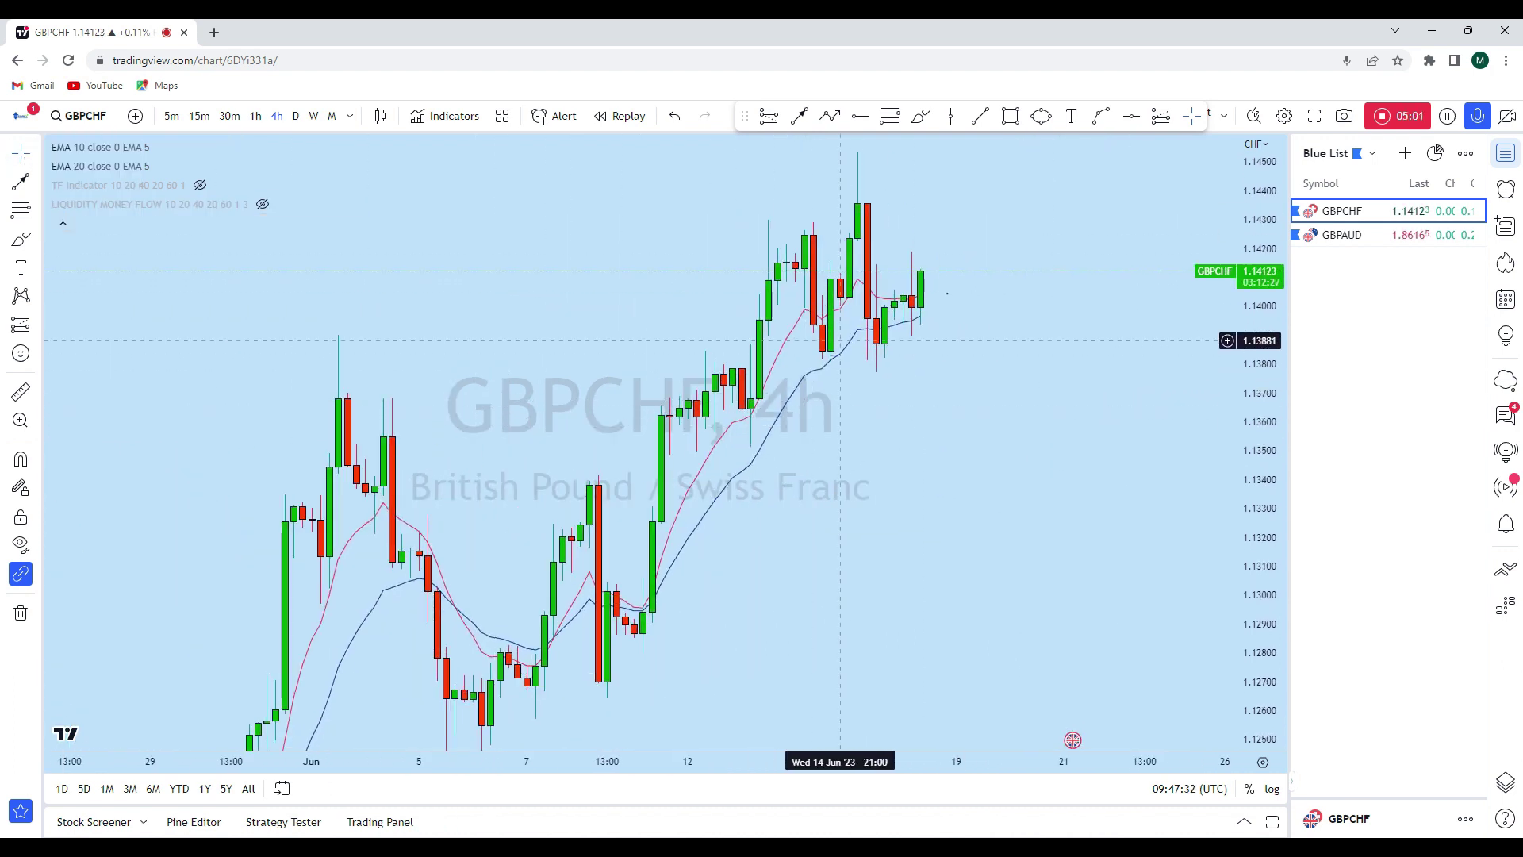
pyautogui.scroll(1, 913, 340)
pyautogui.scroll(-1, 1127, 718)
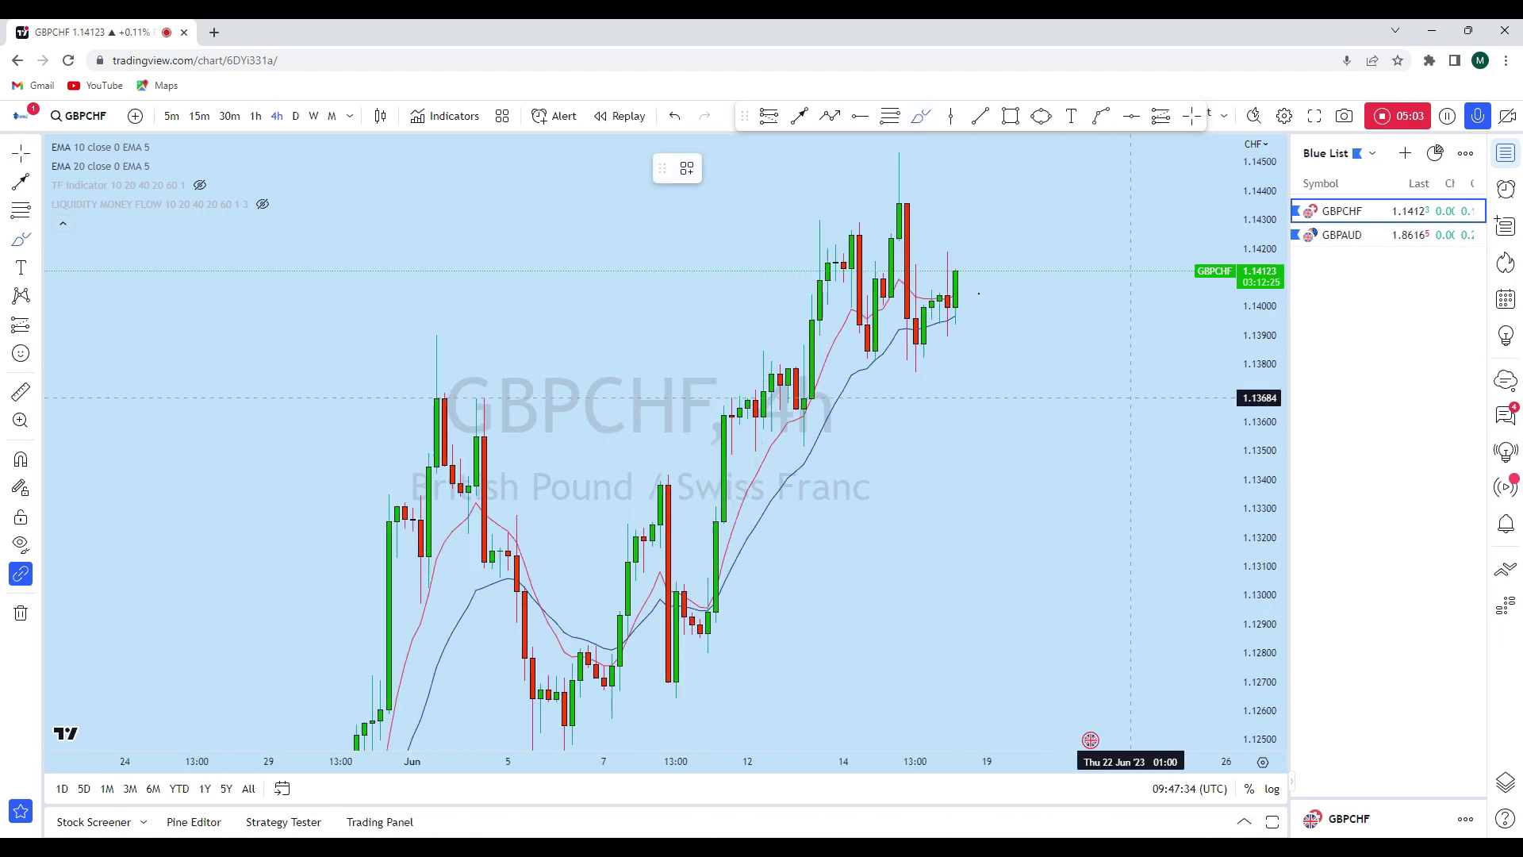
pyautogui.scroll(-1, 634, 607)
# - Sketch freehand impulse and pullback paths along the June 4-hour uptrend, and undo them all
pyautogui.moveTo(549, 482)
pyautogui.mouseDown()
pyautogui.moveTo(551, 681)
pyautogui.moveTo(684, 323)
pyautogui.mouseUp()
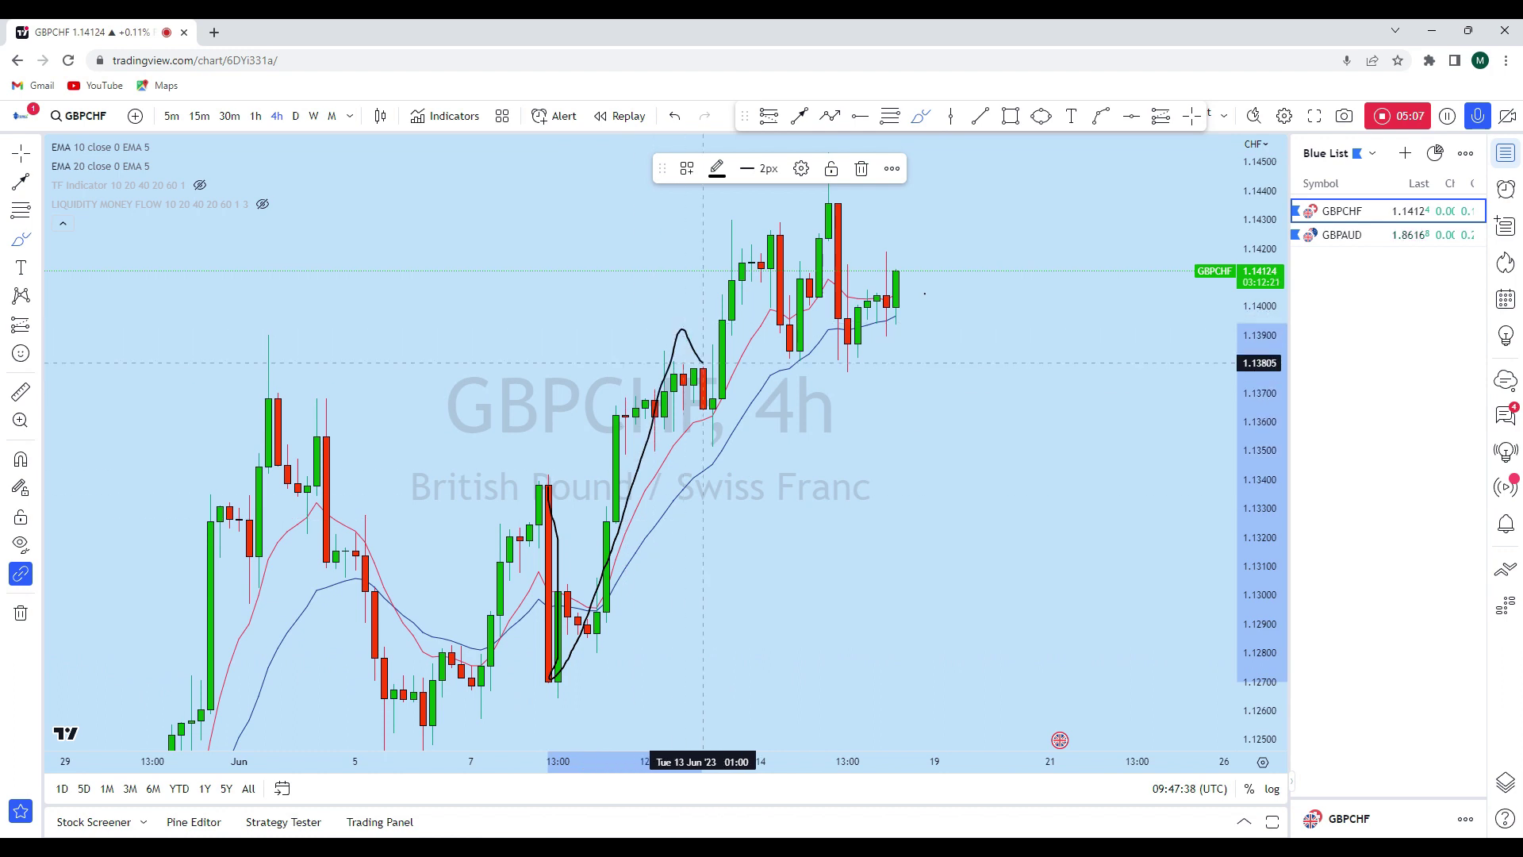
pyautogui.moveTo(712, 430); pyautogui.dragTo(809, 185)
pyautogui.moveTo(829, 244)
pyautogui.mouseDown()
pyautogui.moveTo(867, 289)
pyautogui.moveTo(983, 188)
pyautogui.moveTo(1031, 204)
pyautogui.moveTo(944, 194)
pyautogui.mouseUp()
pyautogui.click(675, 116)
pyautogui.click(675, 116)
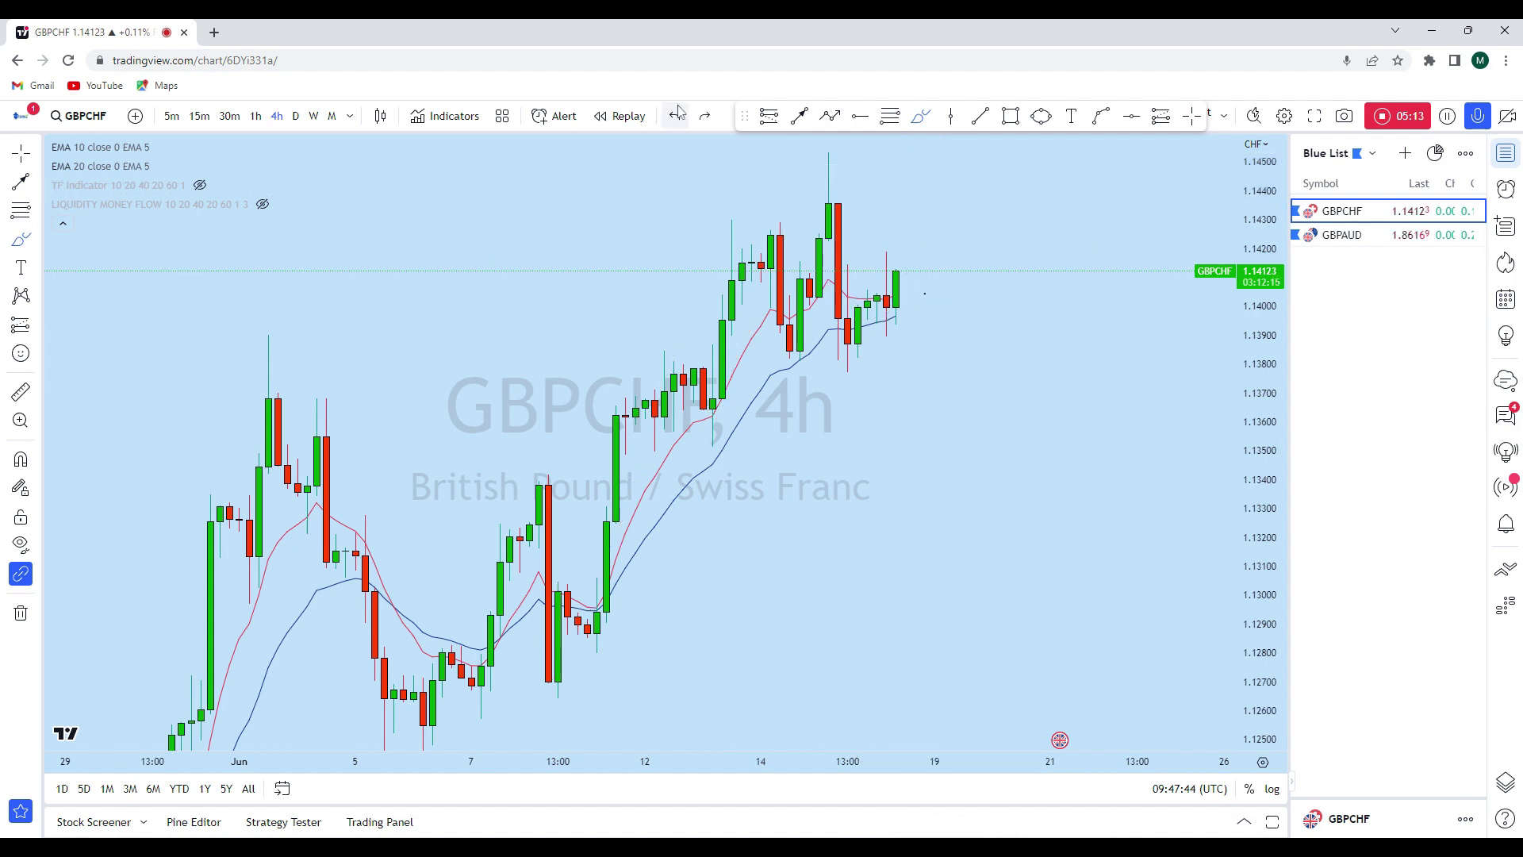
# - Draw a small tilted ellipse beside the latest 4-hour candle, spanning about 1.1404 to 1.1413
pyautogui.scroll(2, 750, 227)
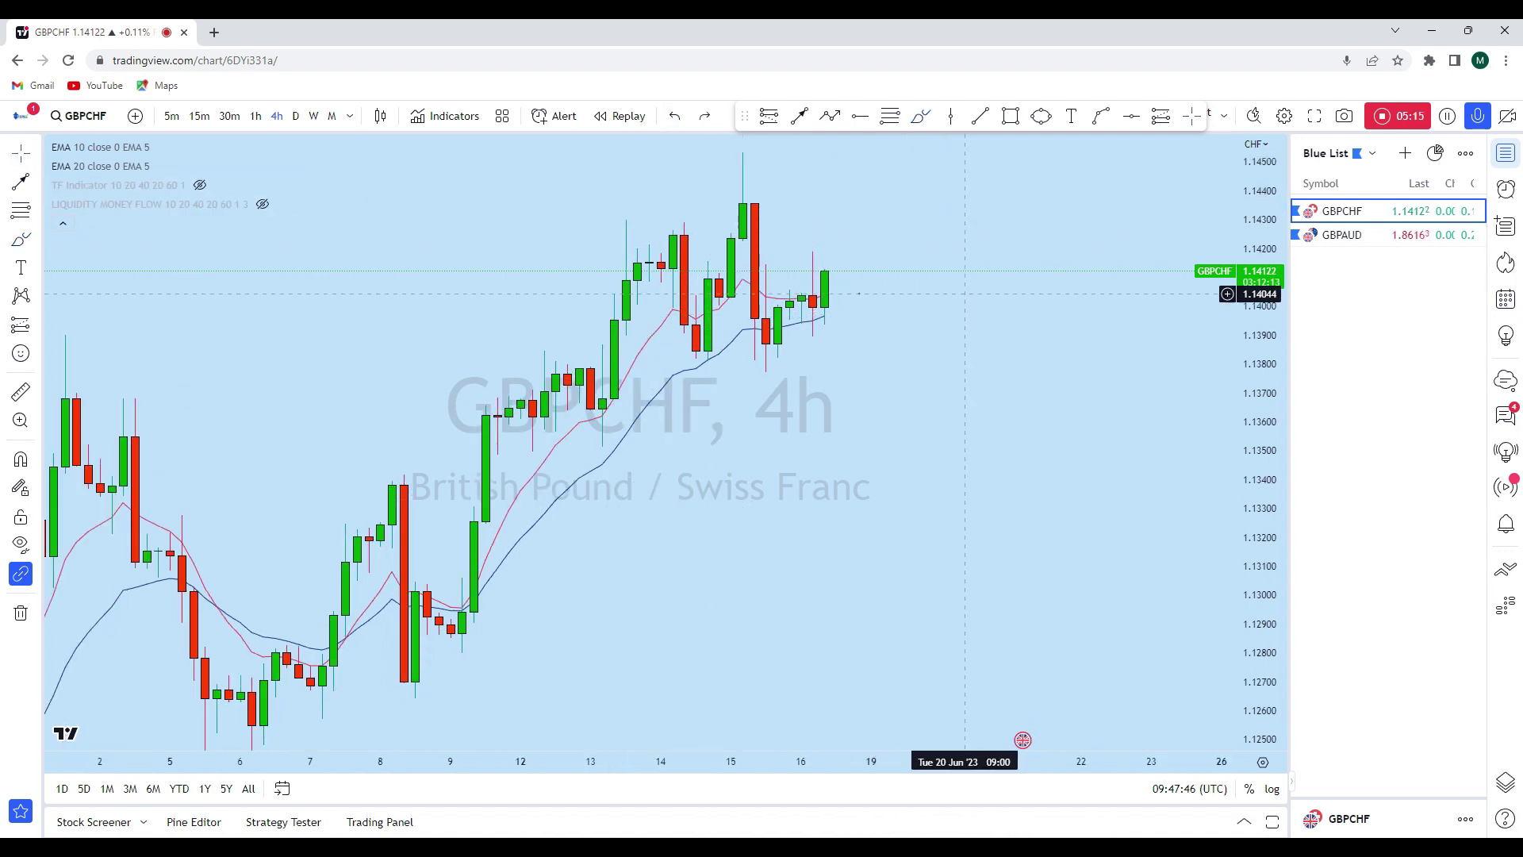
pyautogui.moveTo(966, 314); pyautogui.dragTo(1039, 512)
pyautogui.scroll(3, 933, 489)
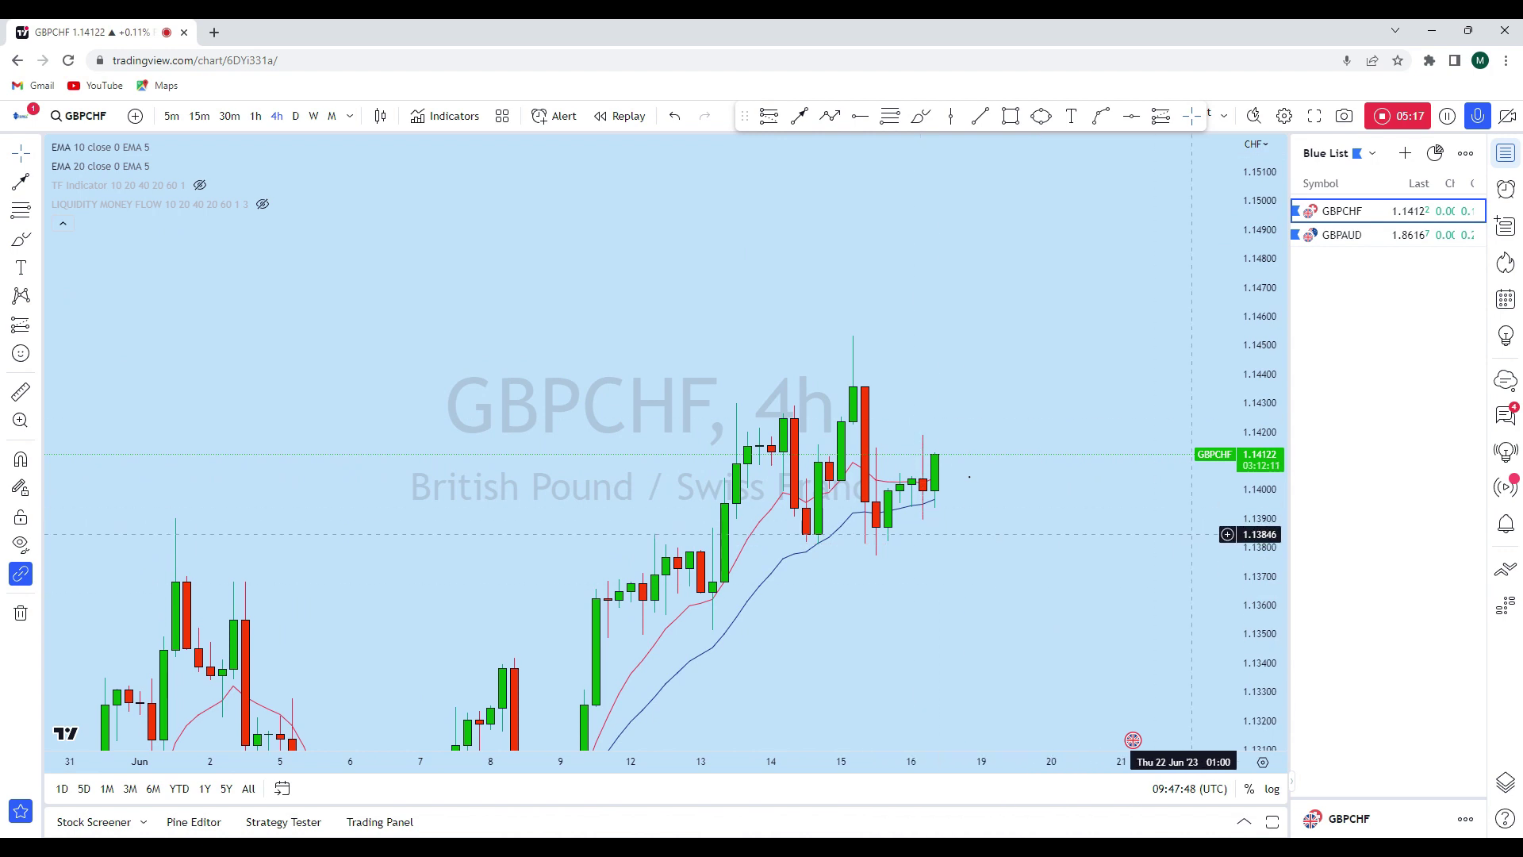
pyautogui.moveTo(888, 596); pyautogui.dragTo(988, 527)
pyautogui.scroll(2, 986, 527)
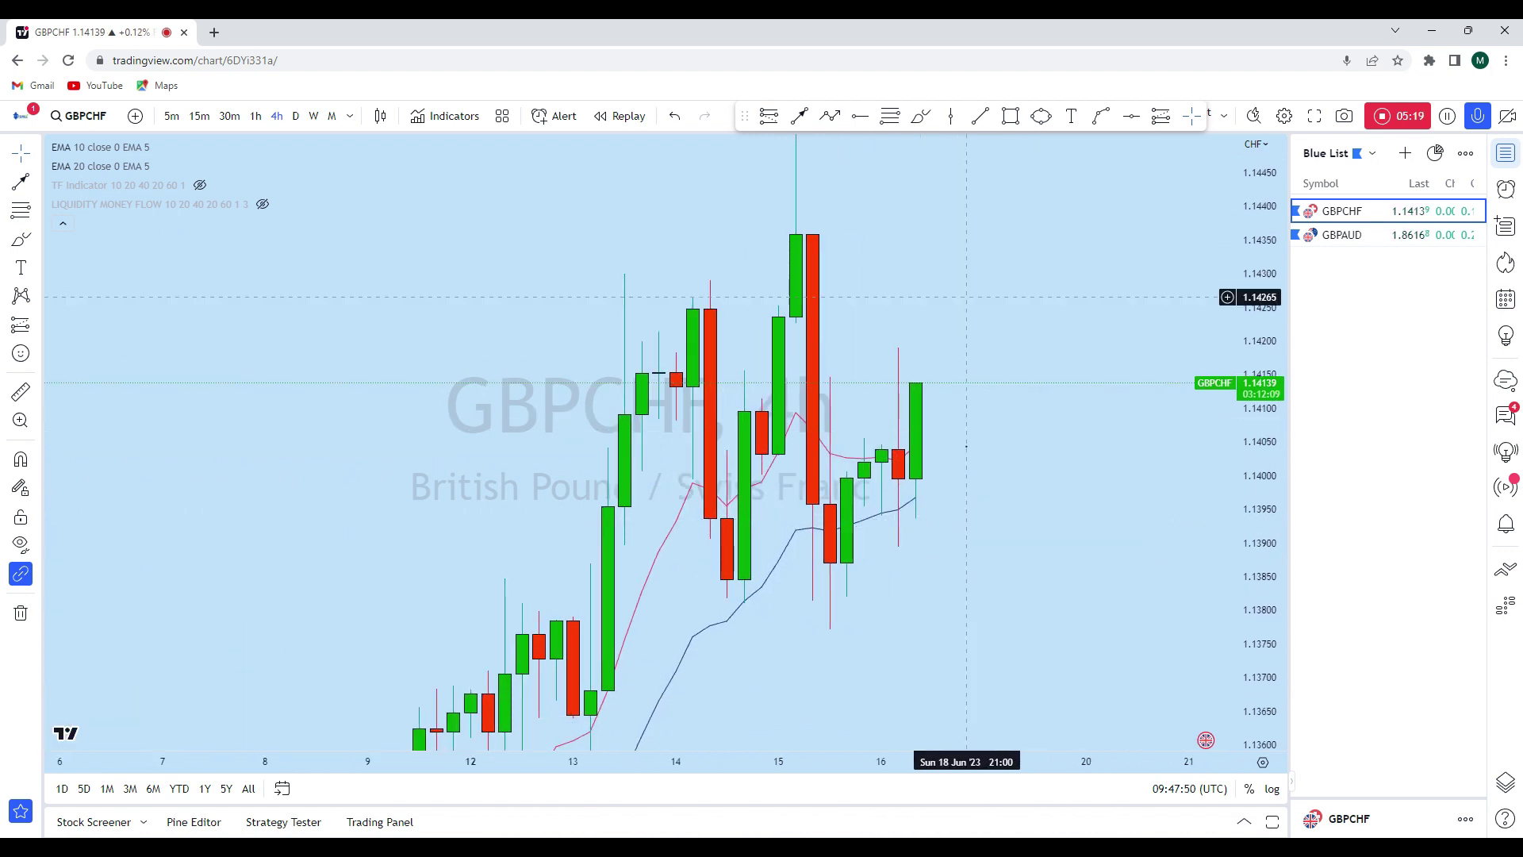
pyautogui.click(1040, 117)
pyautogui.click(917, 447)
pyautogui.click(950, 393)
pyautogui.click(965, 405)
pyautogui.moveTo(1104, 307); pyautogui.dragTo(837, 486)
# - Draw a rising arrow from the ellipse at about 1.1406 up to about 1.1465 on 21 June
pyautogui.scroll(-2, 837, 487)
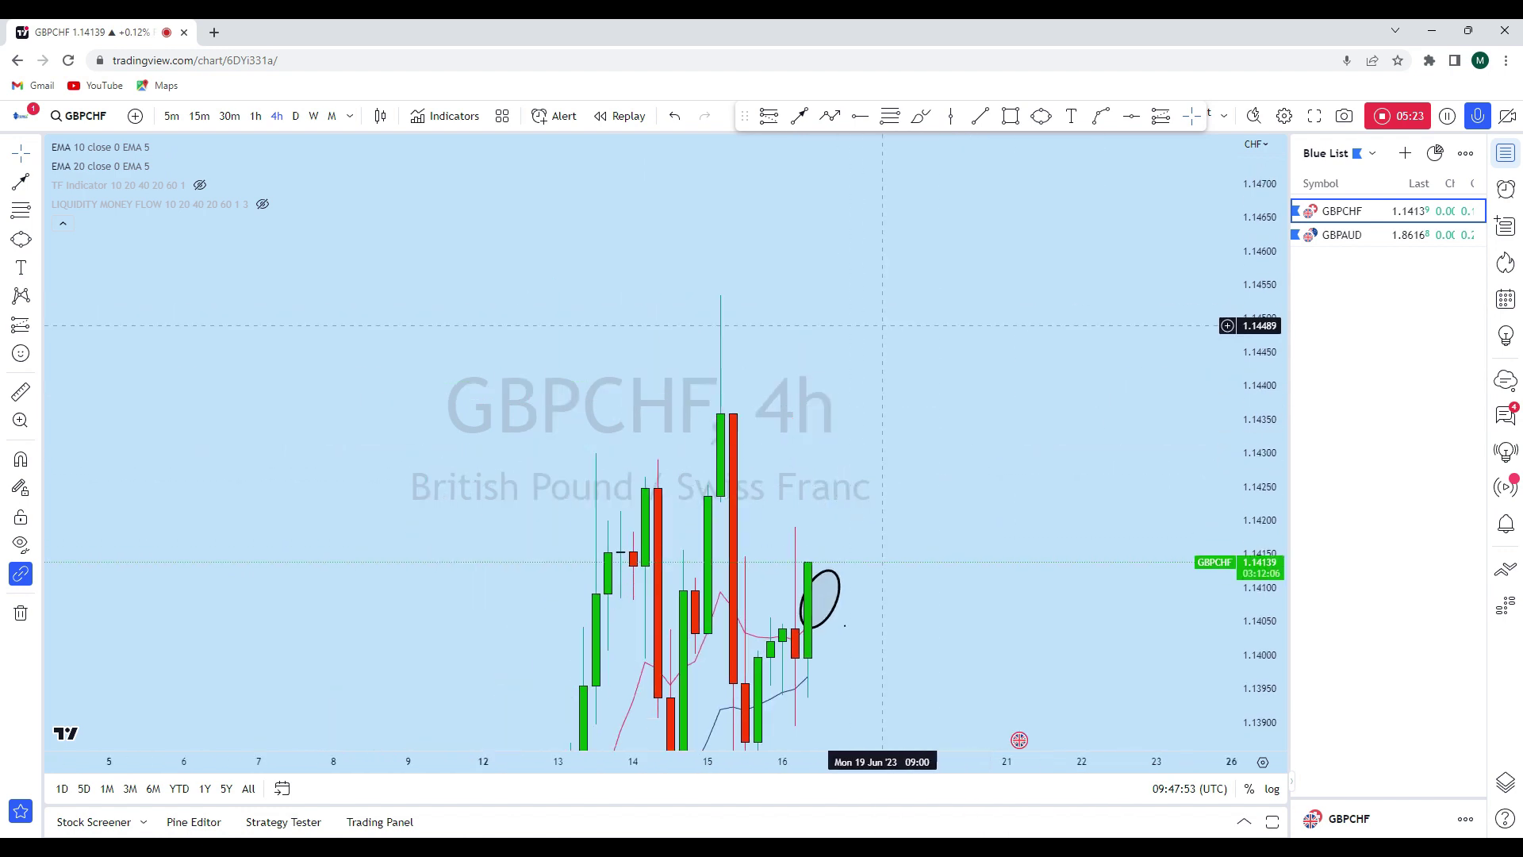
pyautogui.click(800, 116)
pyautogui.moveTo(820, 612); pyautogui.dragTo(1027, 218)
pyautogui.scroll(1, 1166, 444)
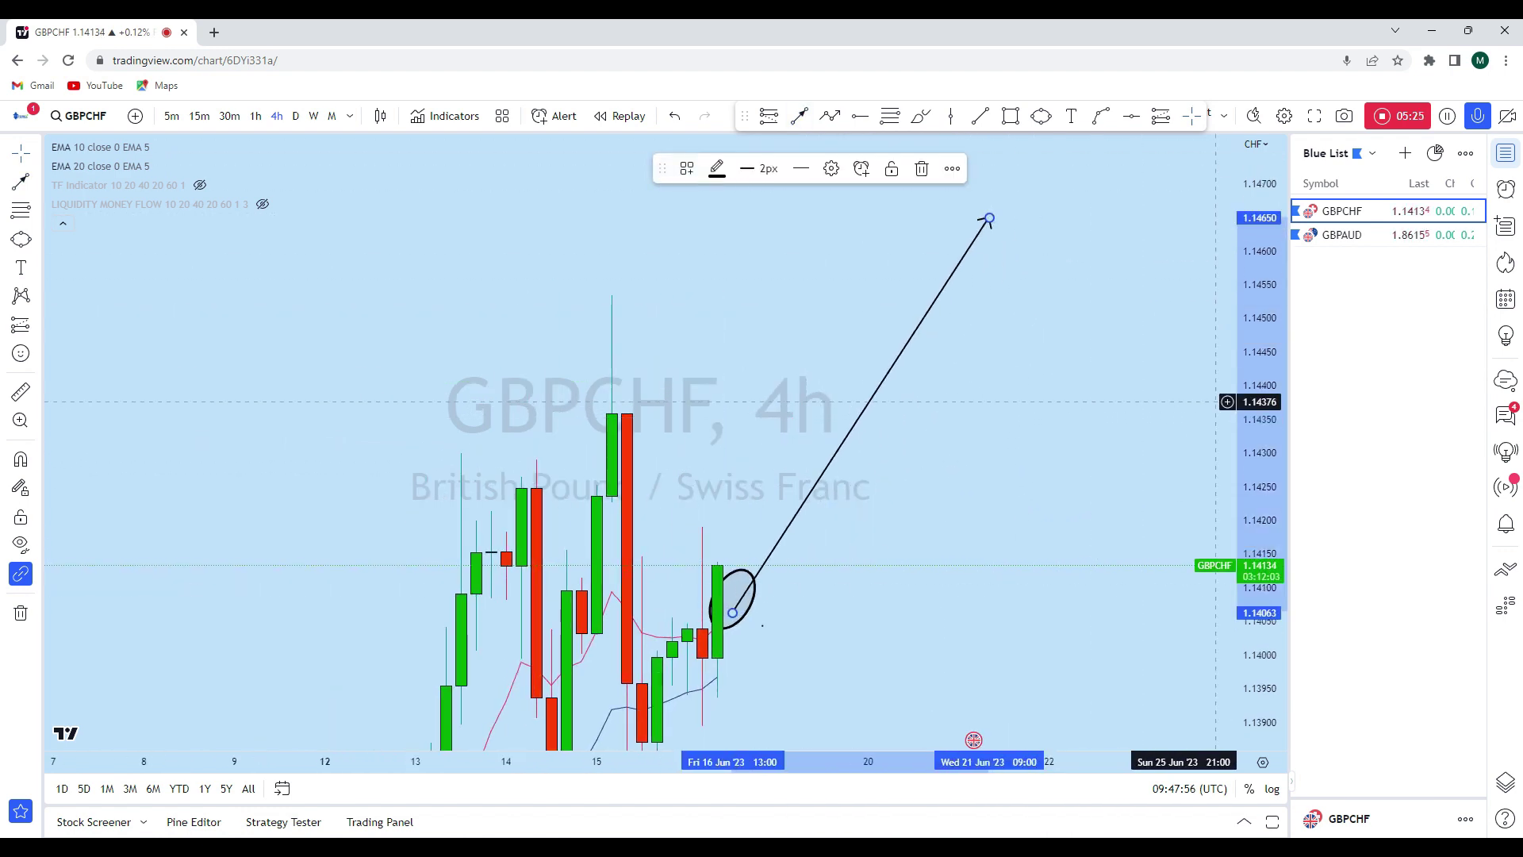
pyautogui.scroll(-2, 1141, 472)
pyautogui.click(1091, 423)
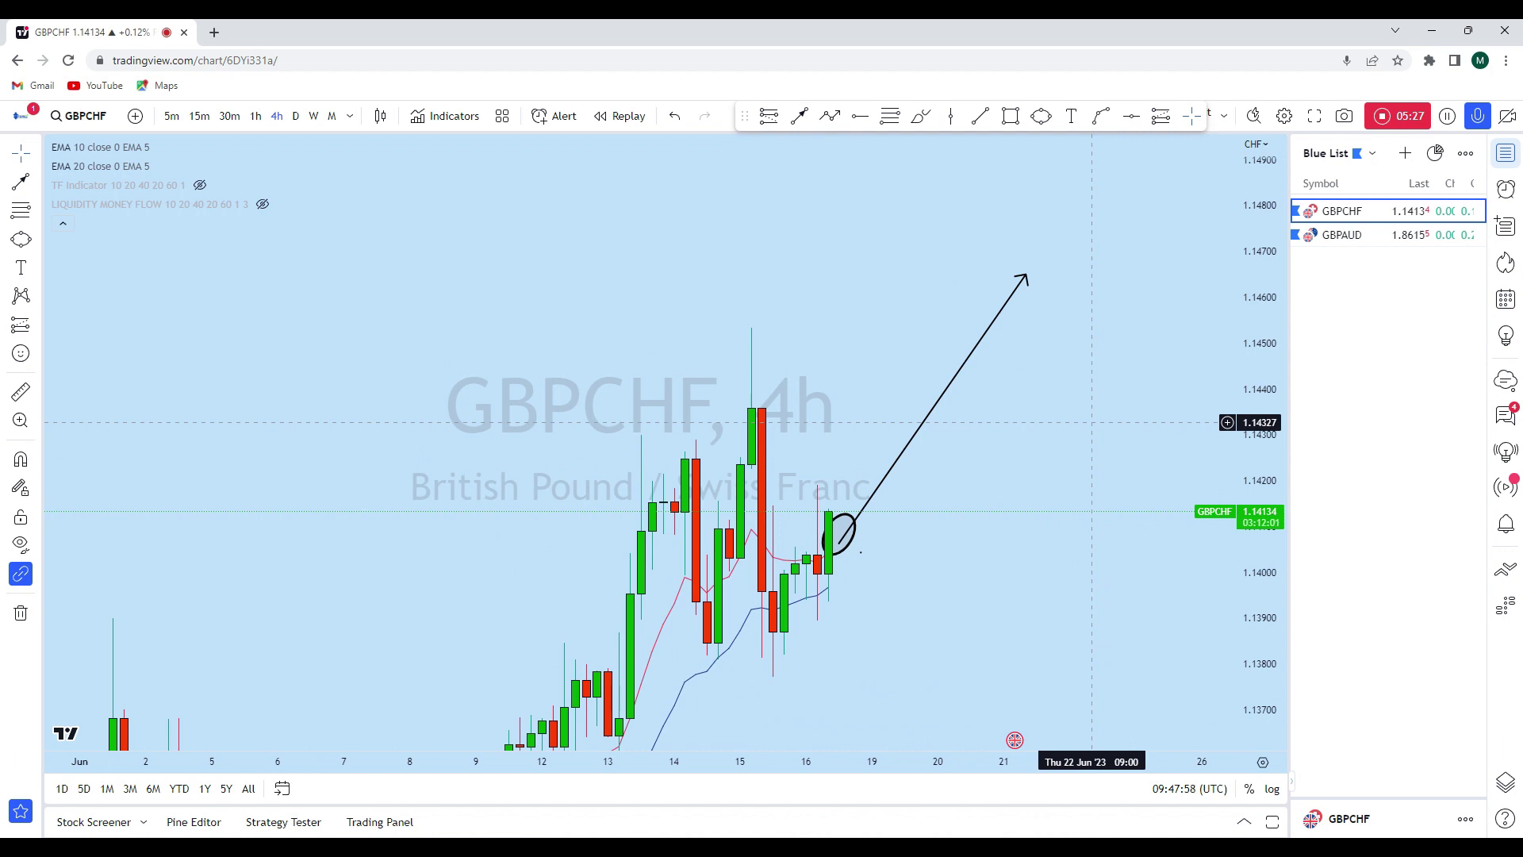